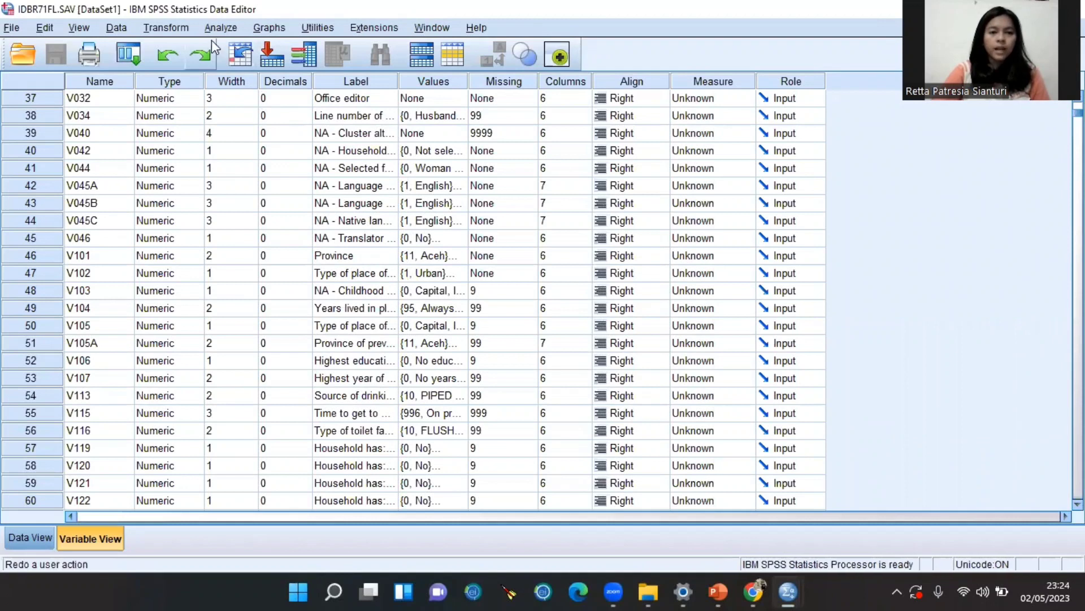
Open the Transform menu from the IDBR71FL.SAV variable list (V032 through V122)
{"action": "left_click", "coordinate": [165, 28]}
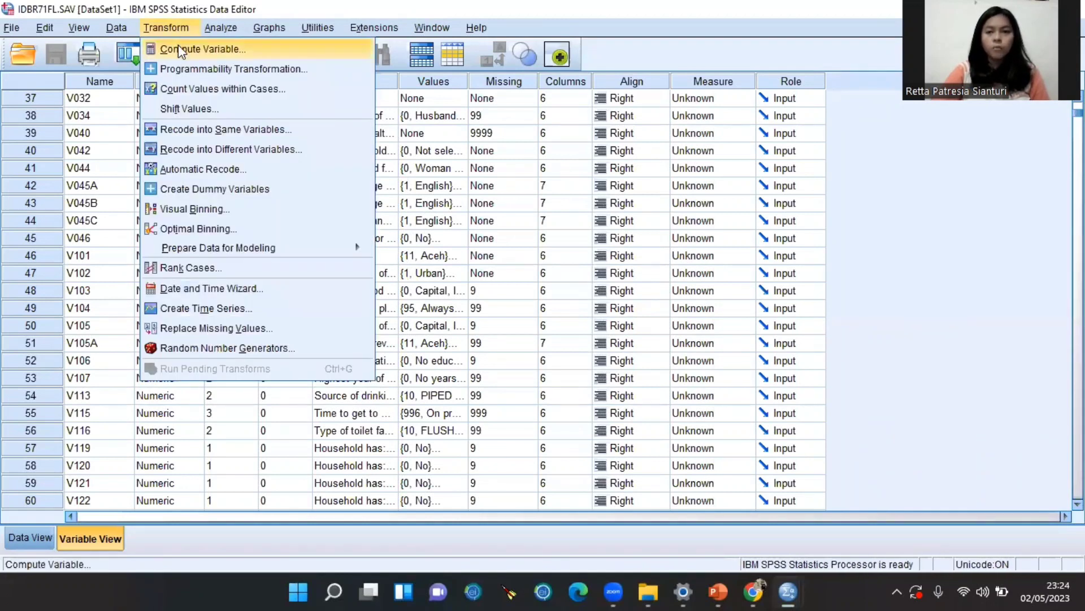
Compute the new variable bobotnormal as V005 / 1000000
{"action": "left_click", "coordinate": [180, 48]}
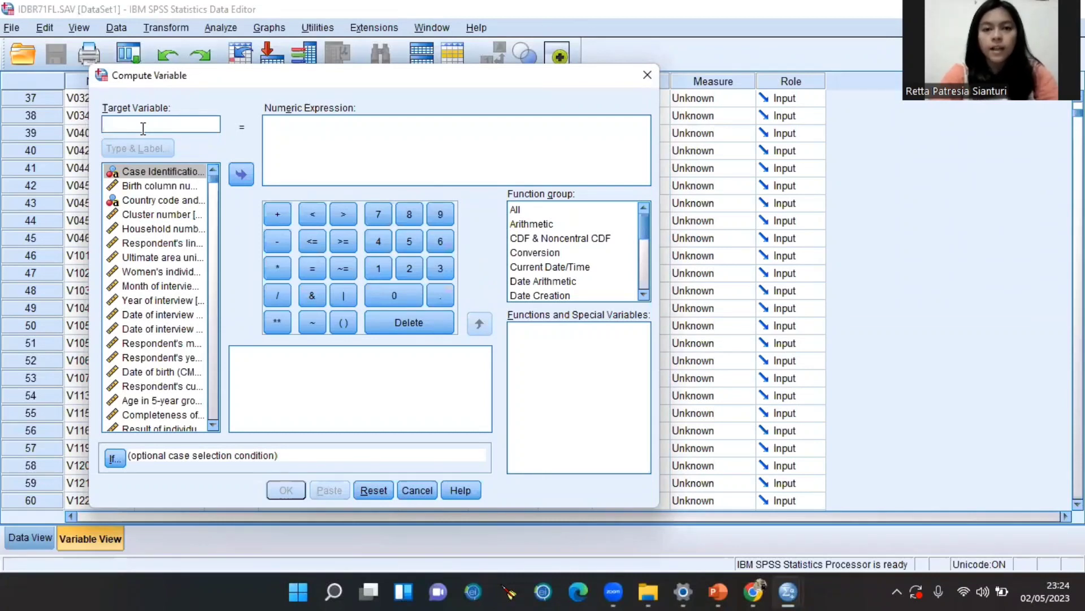
{"action": "type", "text": "b"}
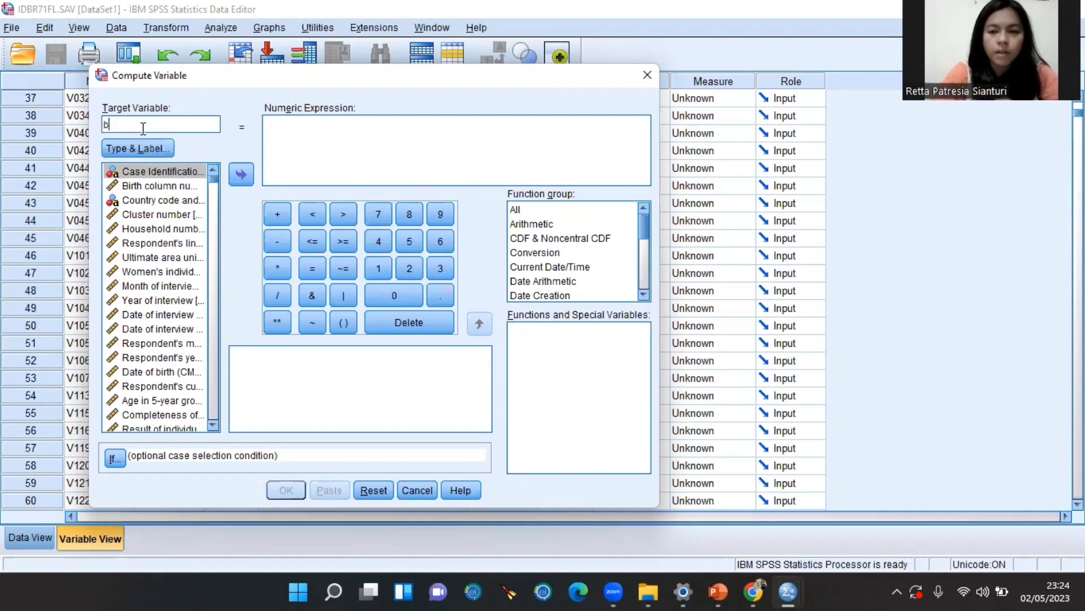
{"action": "type", "text": "obotnormal"}
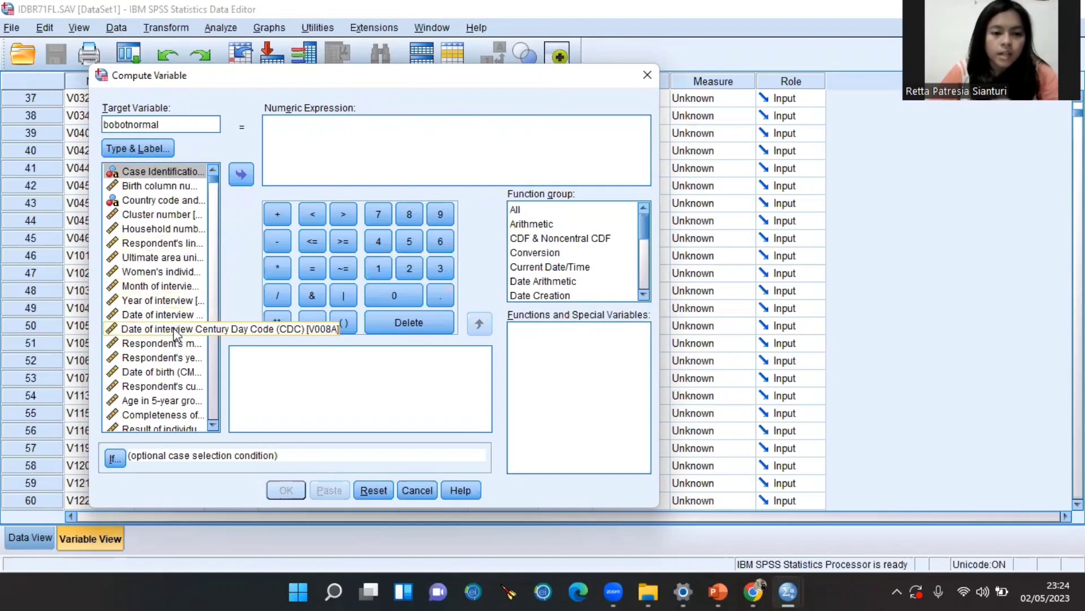
{"action": "left_click", "coordinate": [174, 272]}
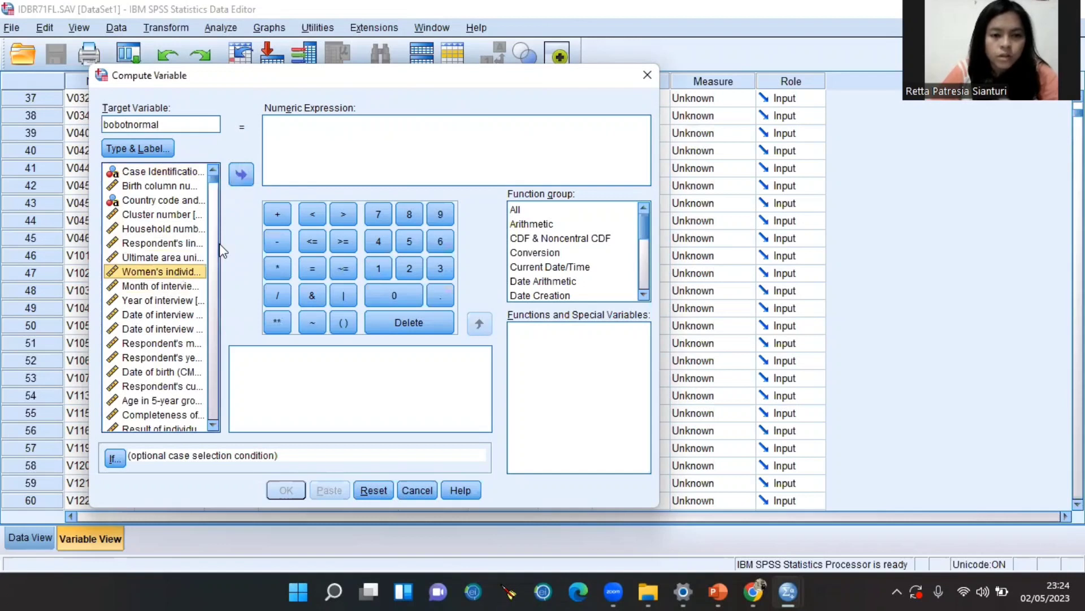
{"action": "left_click", "coordinate": [249, 178]}
{"action": "left_click", "coordinate": [277, 295]}
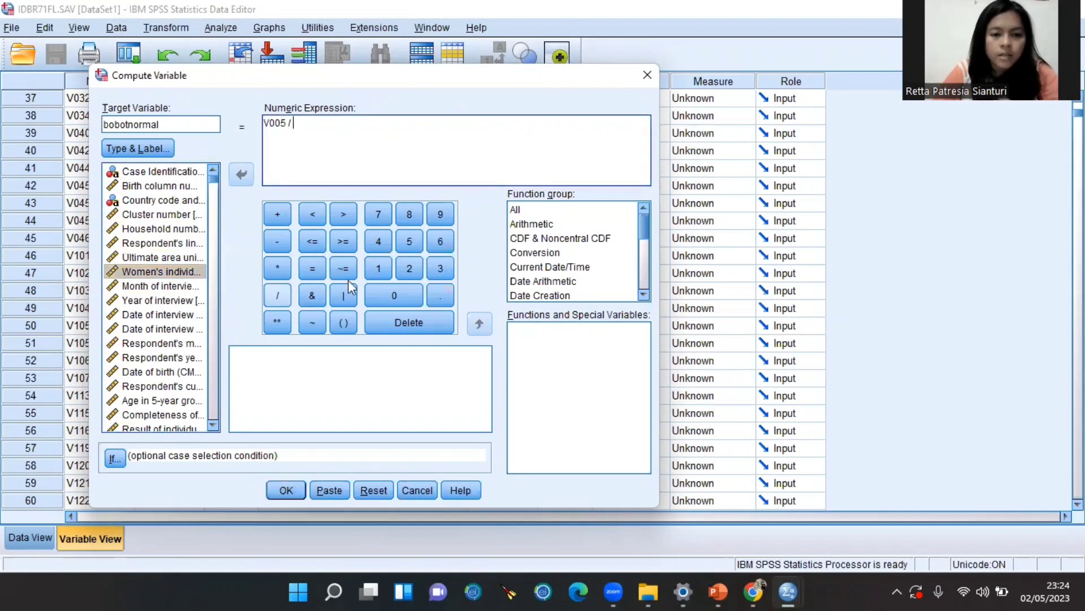
{"action": "left_click", "coordinate": [378, 268]}
{"action": "left_click", "coordinate": [383, 290]}
{"action": "left_click", "coordinate": [383, 290]}
{"action": "left_click", "coordinate": [384, 291]}
{"action": "left_click", "coordinate": [383, 290]}
{"action": "left_click", "coordinate": [383, 291]}
{"action": "left_click", "coordinate": [384, 291]}
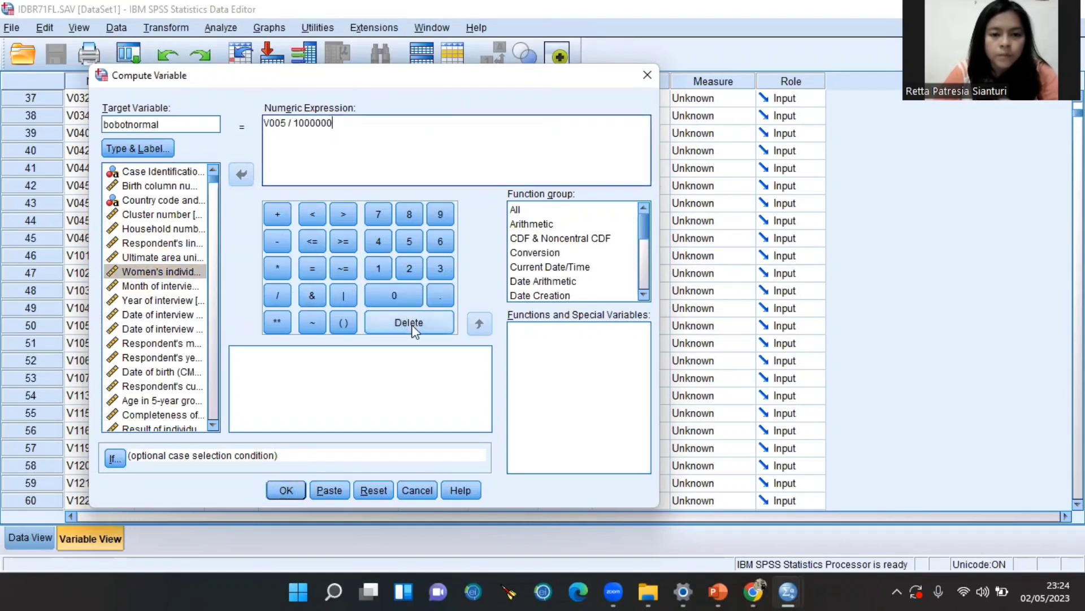
{"action": "left_click", "coordinate": [287, 490]}
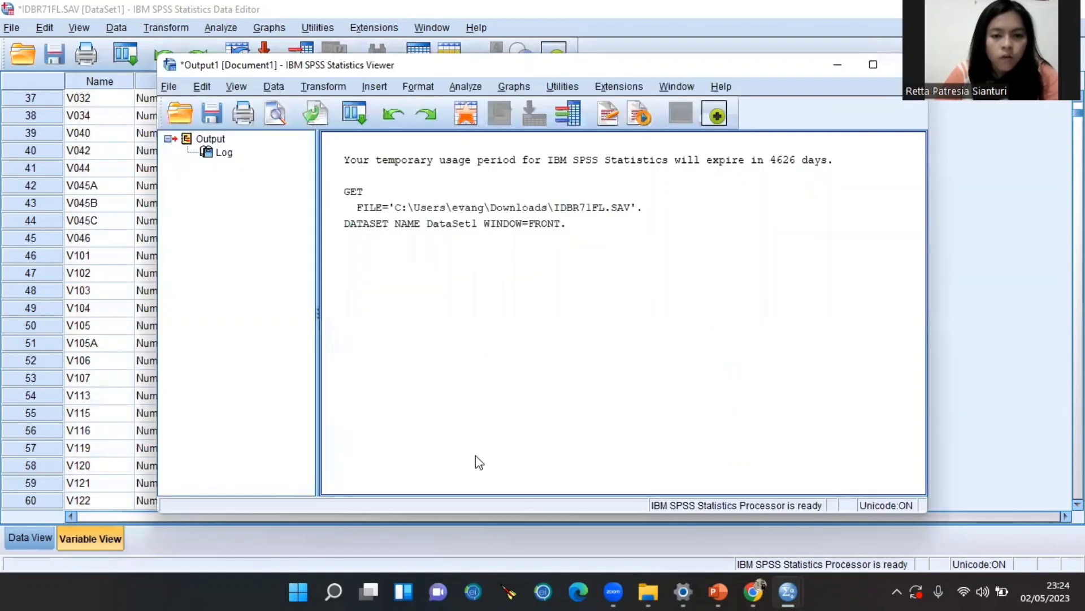
In Variable View, label bobotnormal 'bobot normal untuk analisis pembobotan'
{"action": "left_click", "coordinate": [837, 70]}
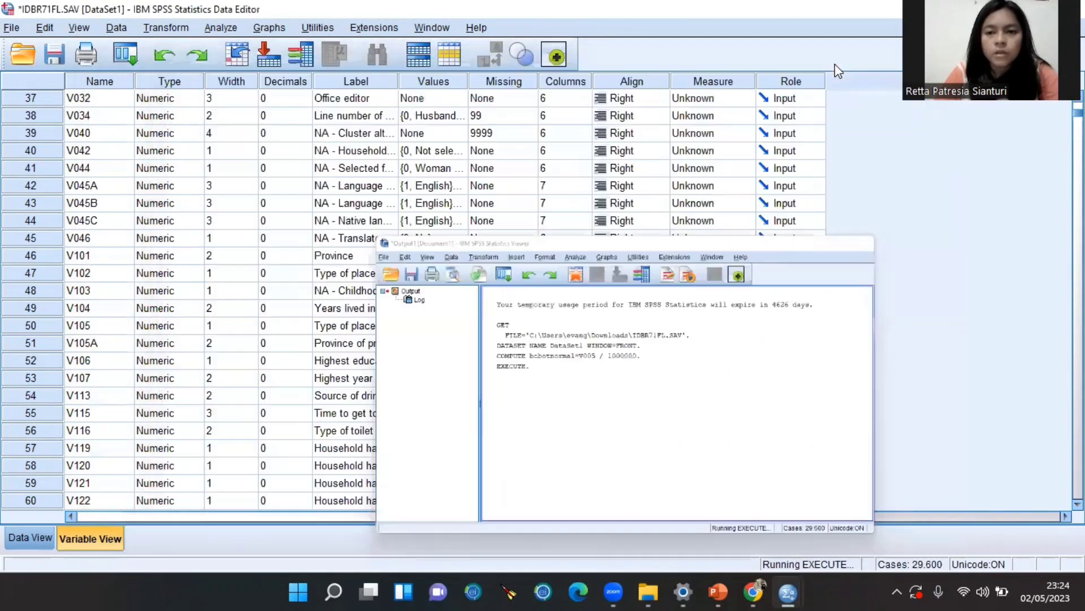
{"action": "scroll", "coordinate": [964, 263], "scroll_direction": "down", "scroll_amount": 10}
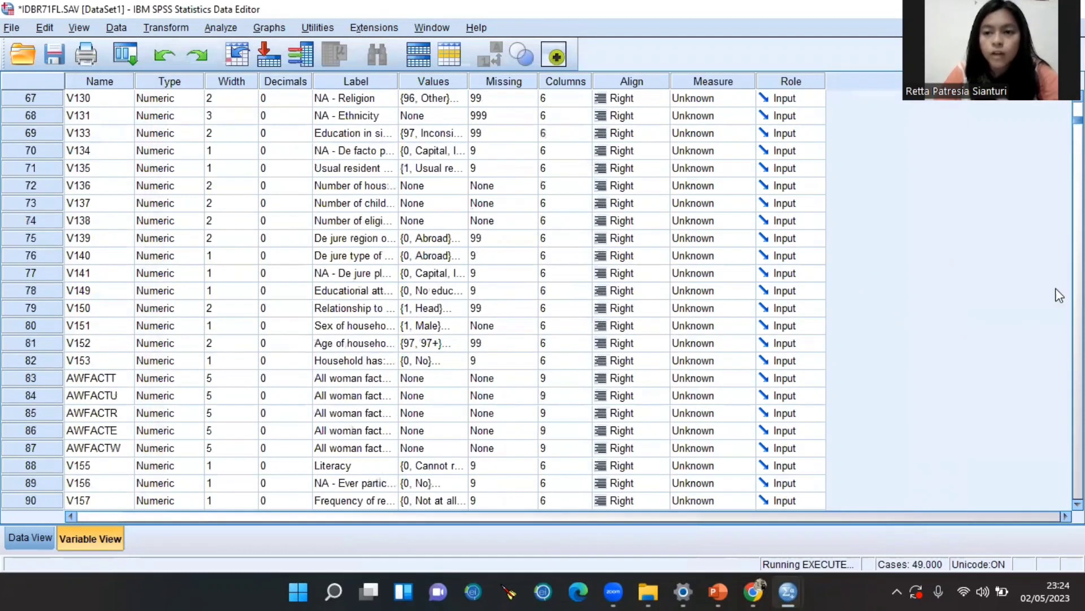
{"action": "scroll", "coordinate": [1056, 292], "scroll_direction": "down", "scroll_amount": 20}
{"action": "left_click_drag", "start_coordinate": [1078, 397], "coordinate": [1077, 496]}
{"action": "scroll", "coordinate": [734, 381], "scroll_direction": "up", "scroll_amount": 6}
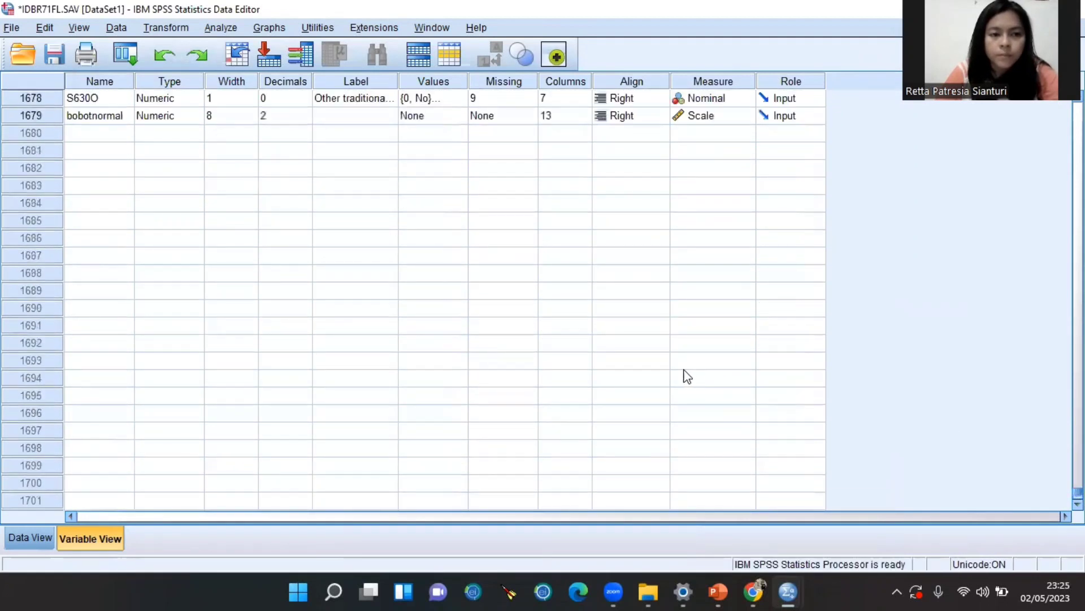
{"action": "left_click", "coordinate": [345, 119]}
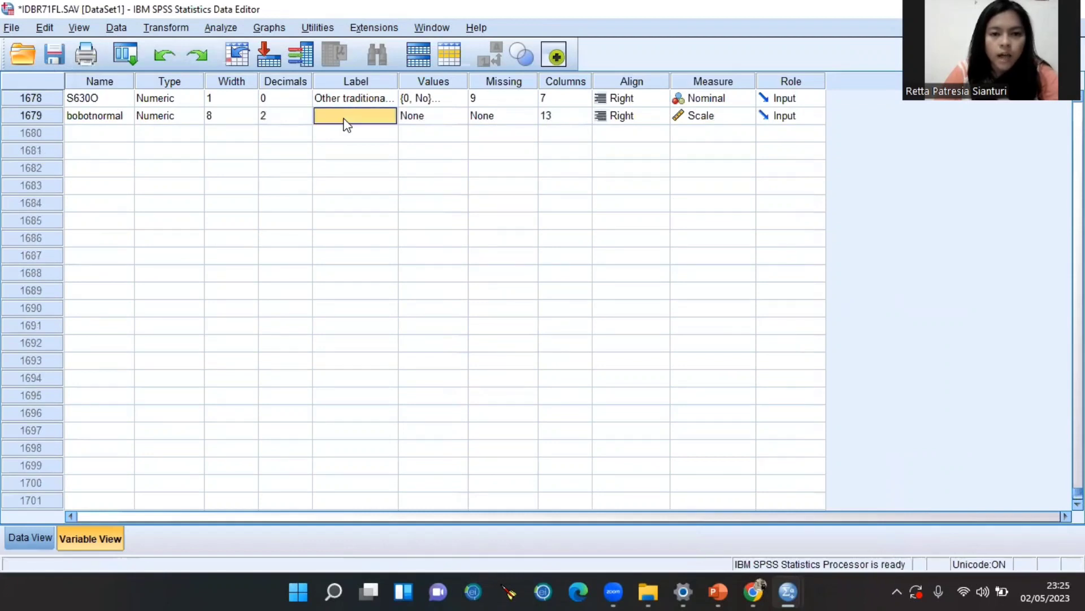
{"action": "left_click", "coordinate": [345, 117]}
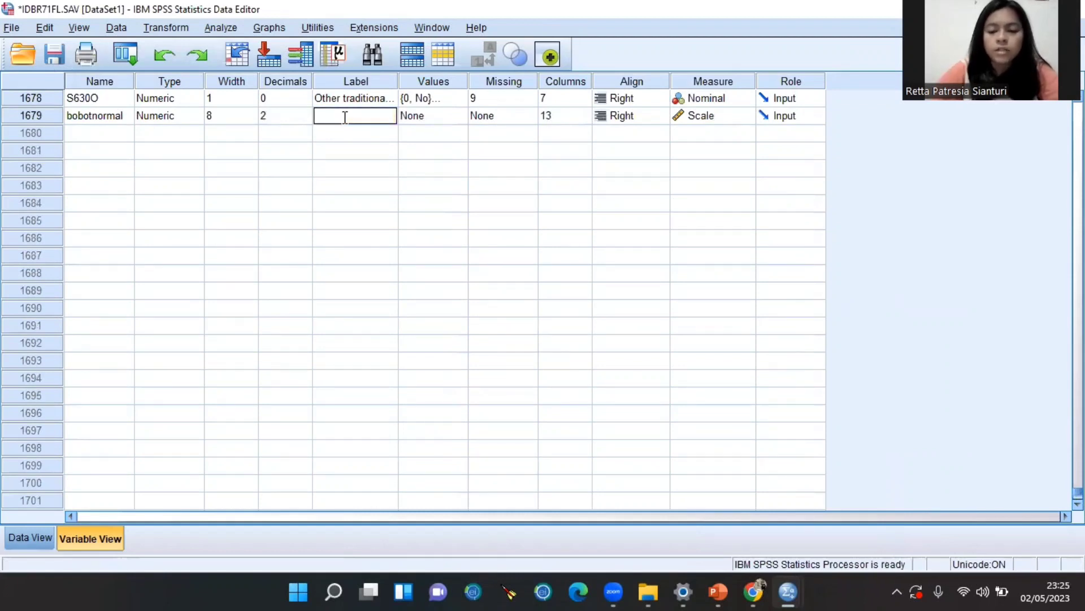
{"action": "type", "text": "bobot"}
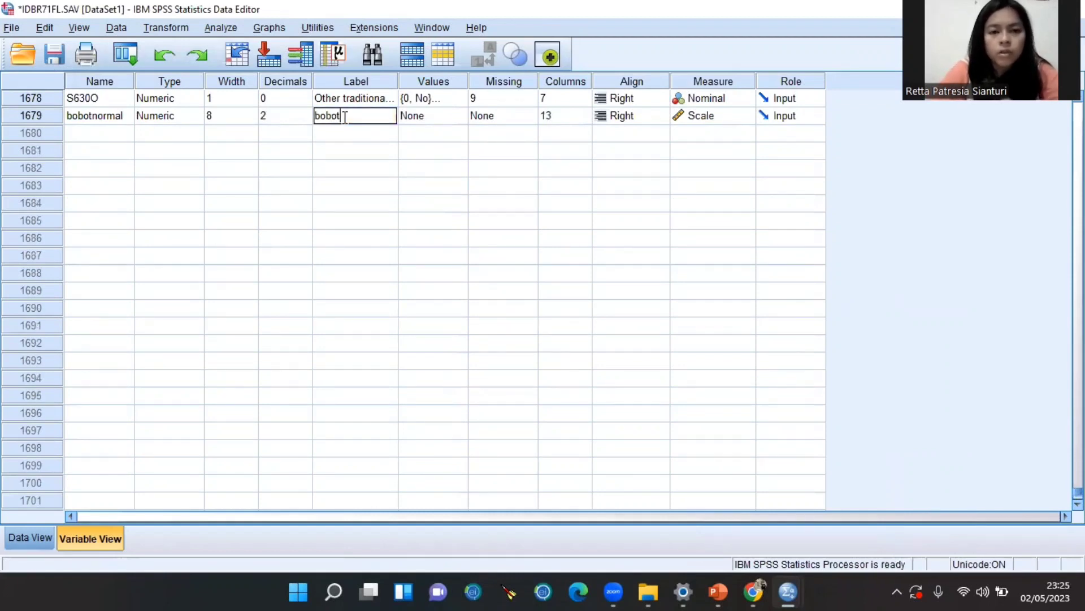
{"action": "type", "text": " normal untuk"}
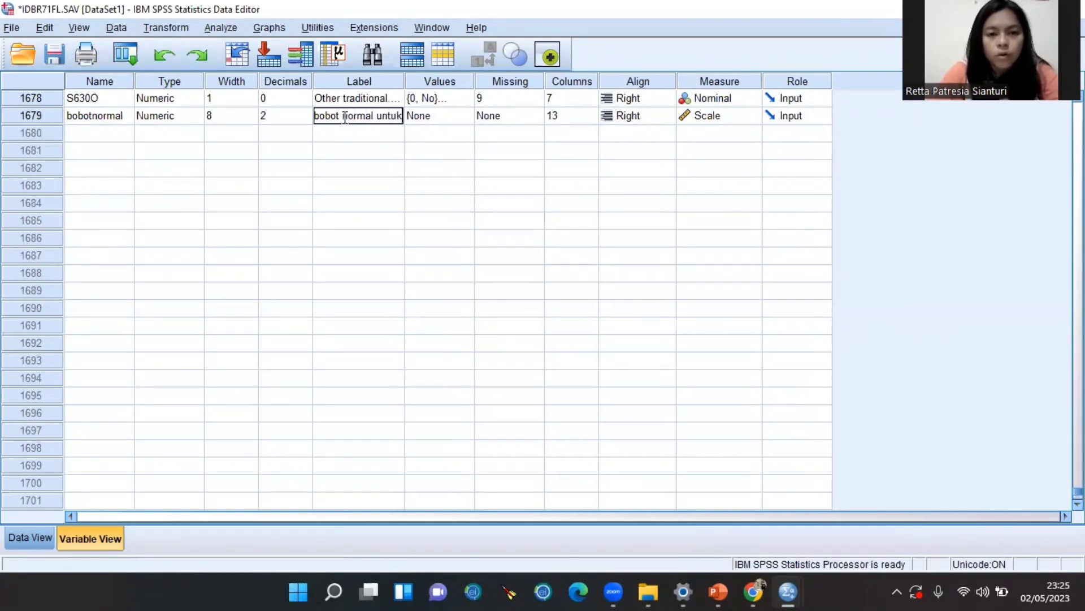
{"action": "type", "text": " analis"}
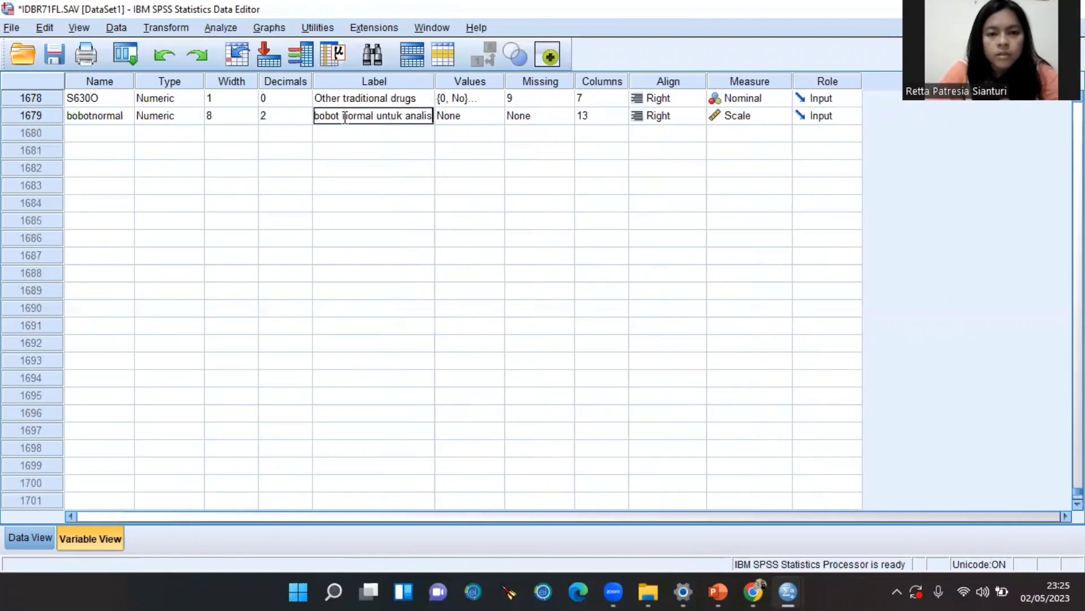
{"action": "key", "text": "BackSpace"}
{"action": "type", "text": "sis pembobotan"}
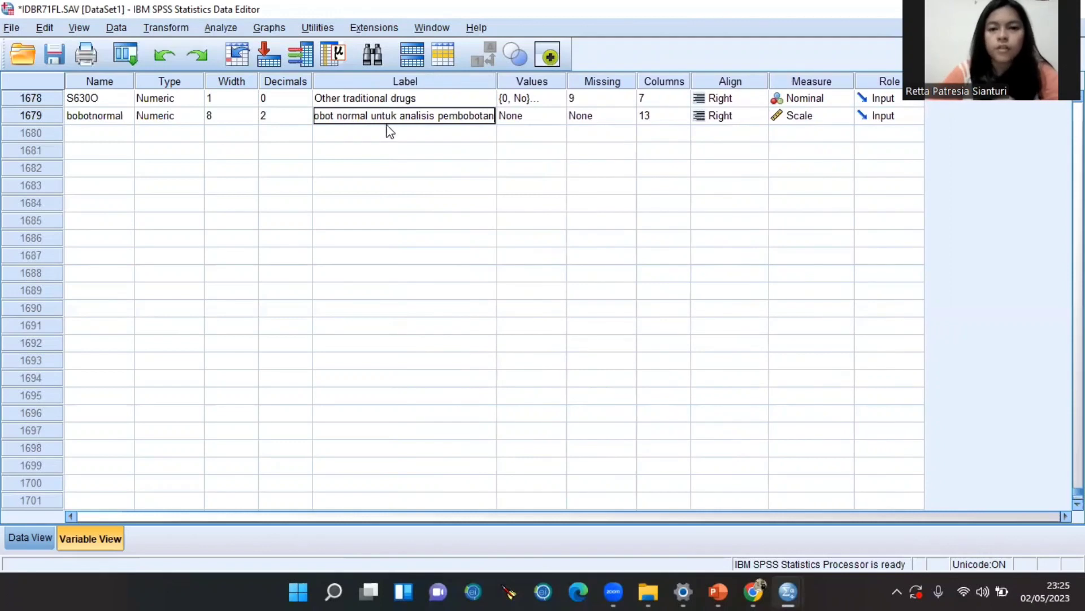
{"action": "left_click", "coordinate": [378, 186]}
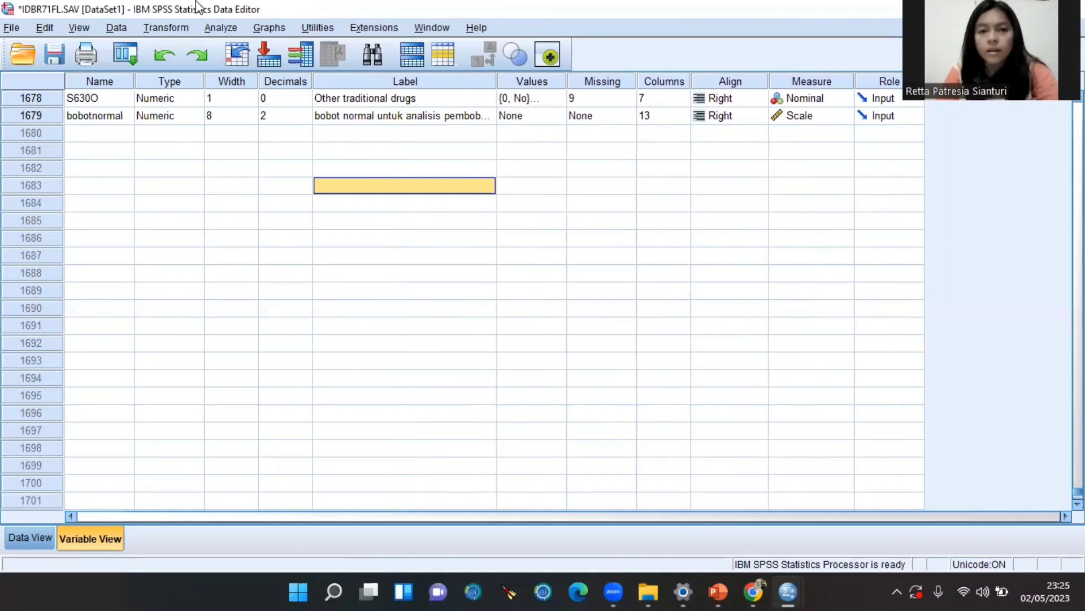
Launch the Complex Samples Analysis Preparation Wizard
{"action": "left_click", "coordinate": [229, 28]}
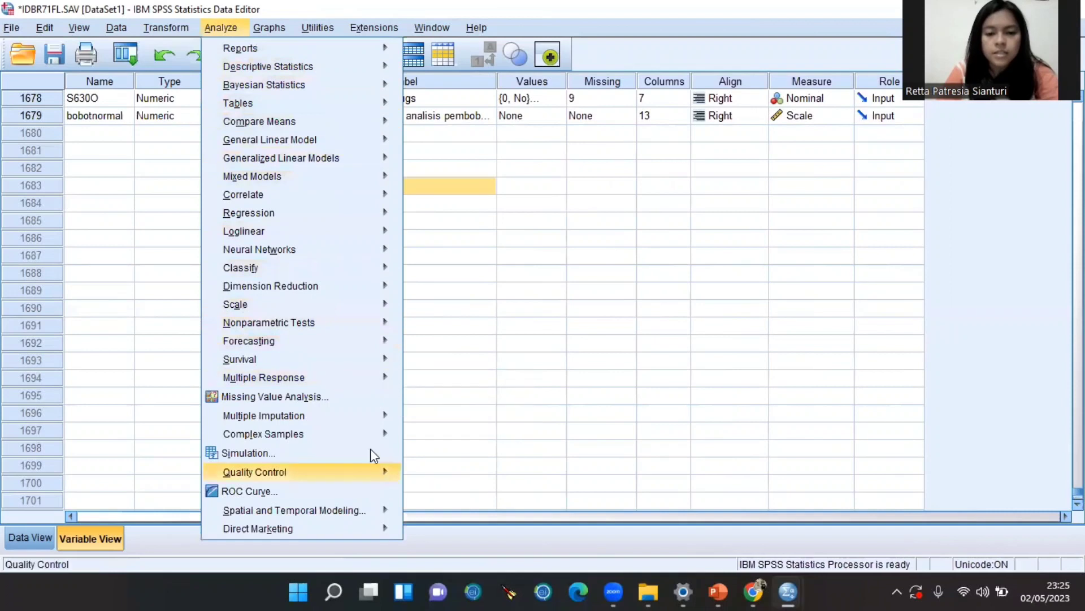
{"action": "mouse_move", "coordinate": [331, 437]}
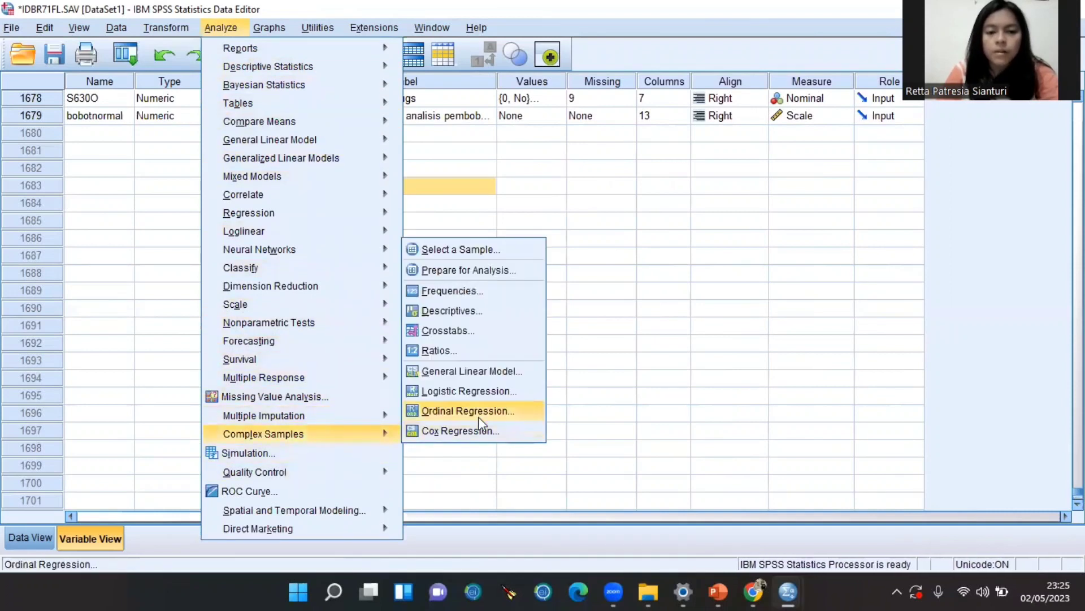
{"action": "left_click", "coordinate": [464, 273]}
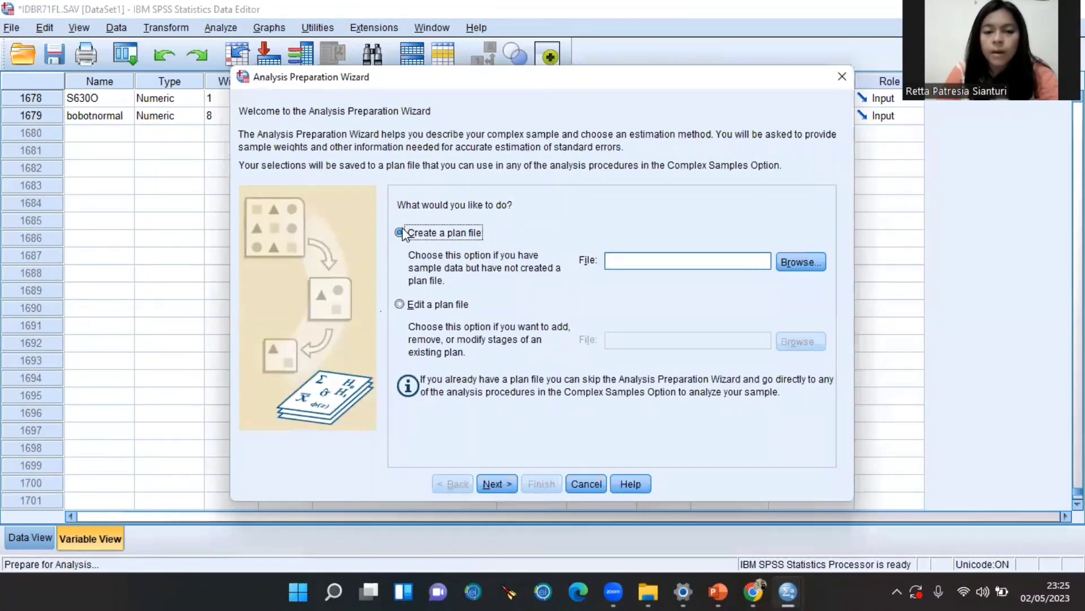
Set the new plan file to 'Complex Samples' in the MAD Epid folder
{"action": "left_click", "coordinate": [788, 268]}
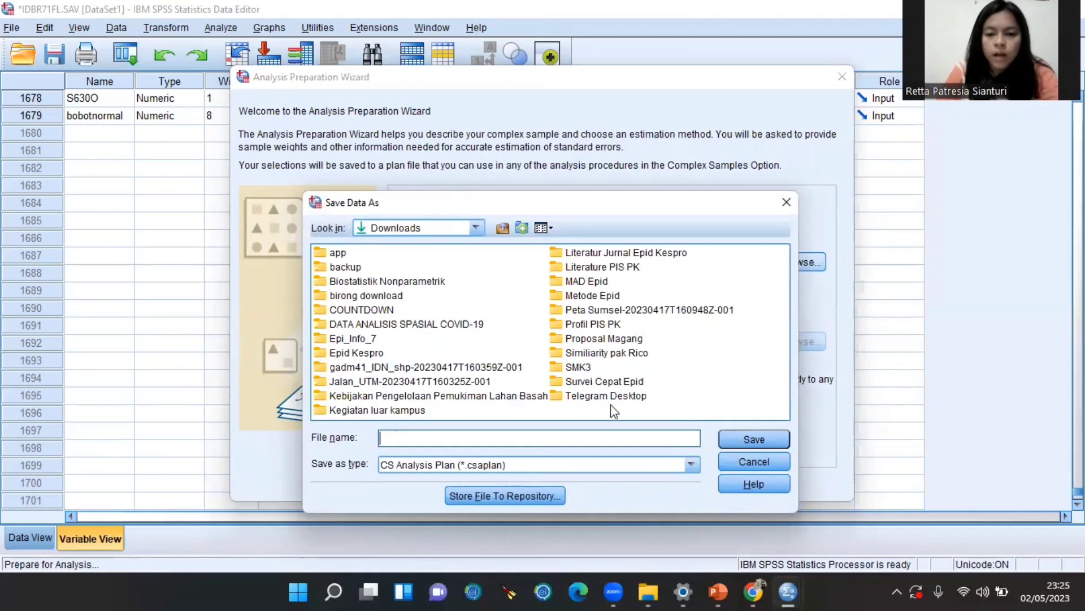
{"action": "left_click", "coordinate": [581, 284]}
{"action": "double_click", "coordinate": [580, 285]}
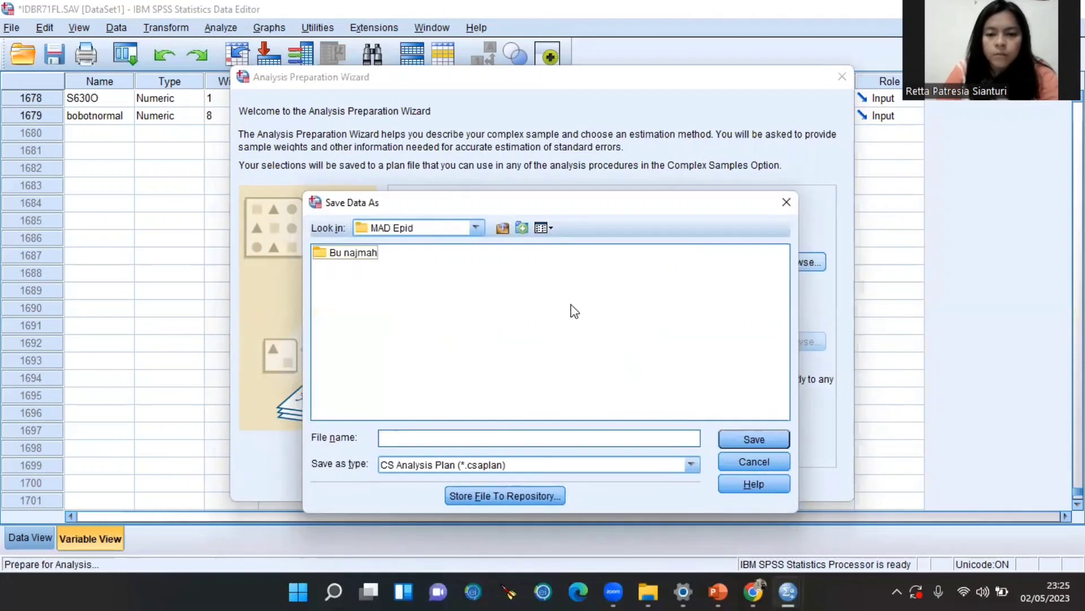
{"action": "left_click", "coordinate": [544, 437]}
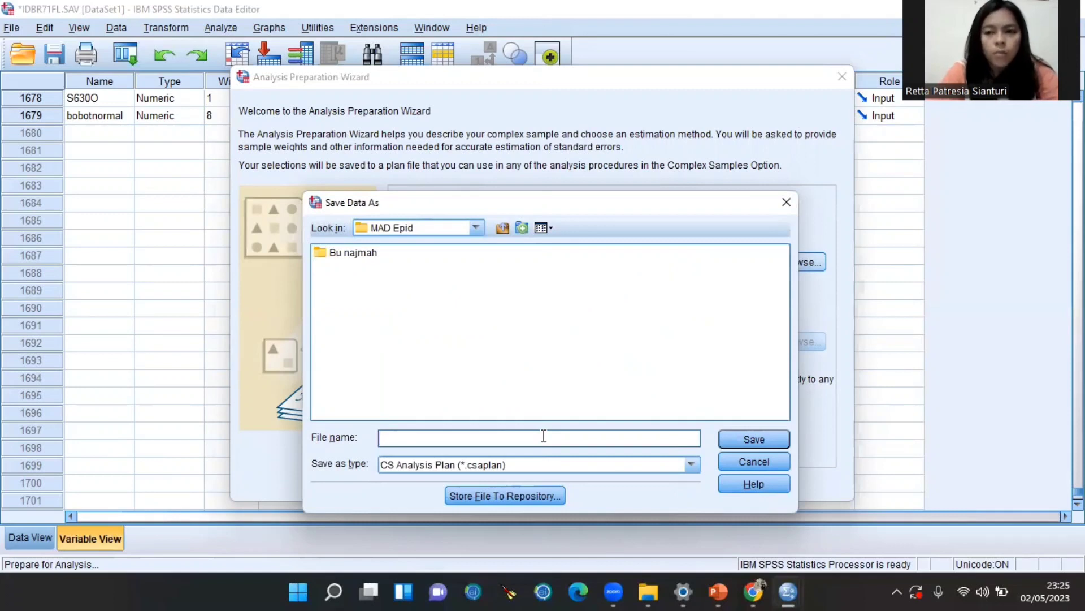
{"action": "key", "text": "Caps_Lock"}
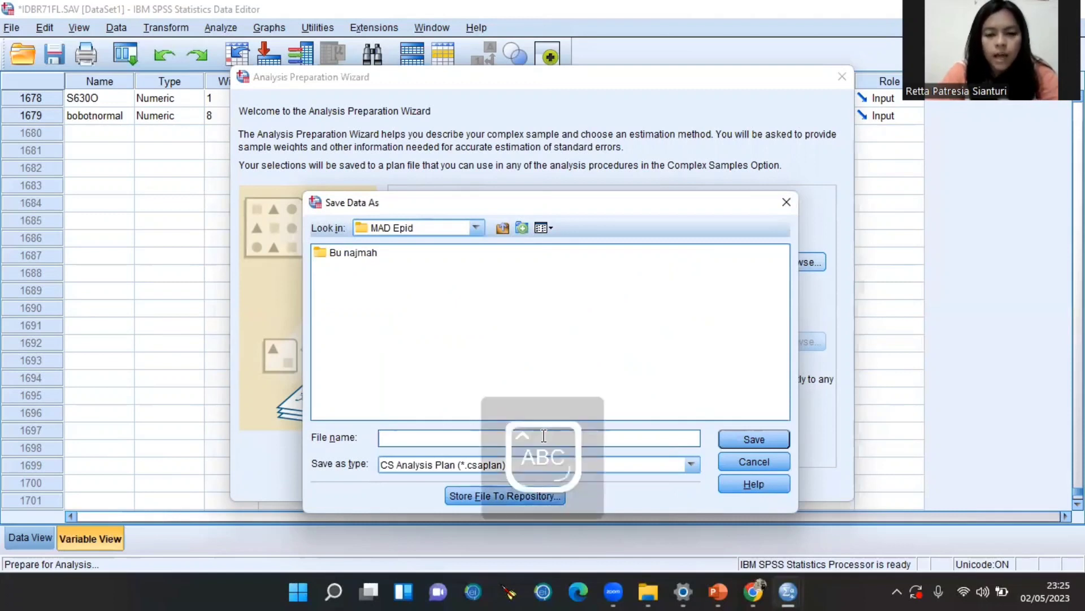
{"action": "type", "text": "C"}
{"action": "key", "text": "Caps_Lock"}
{"action": "type", "text": "om"}
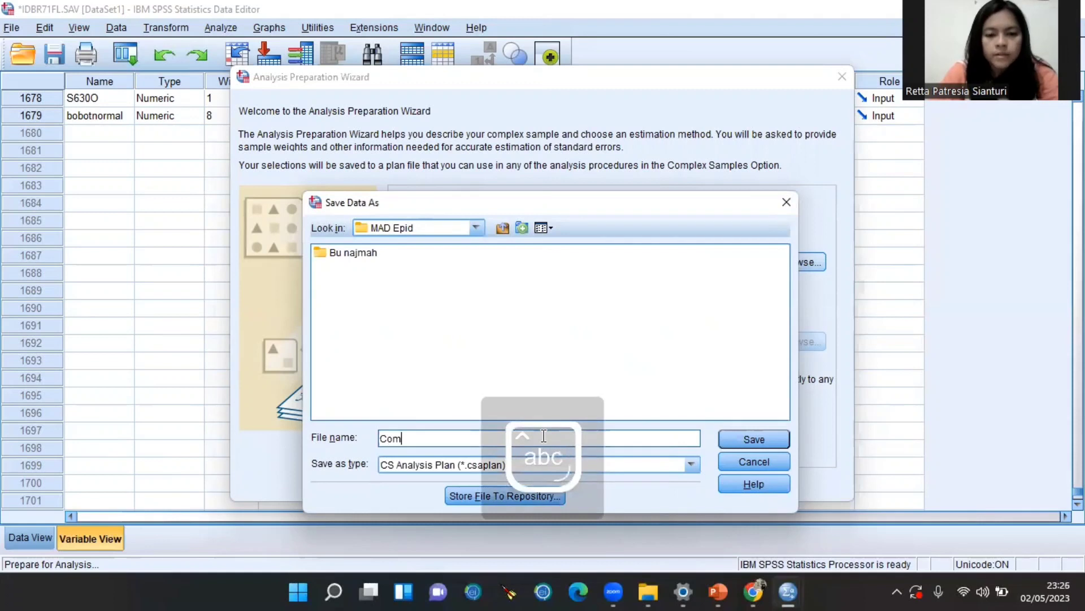
{"action": "type", "text": "plex Sam"}
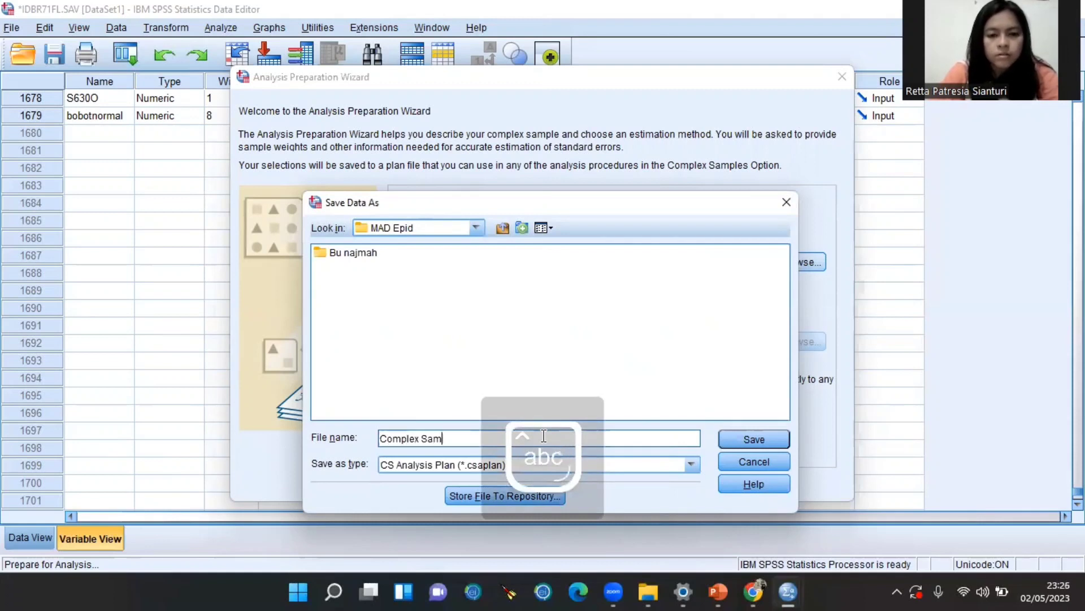
{"action": "type", "text": "ples"}
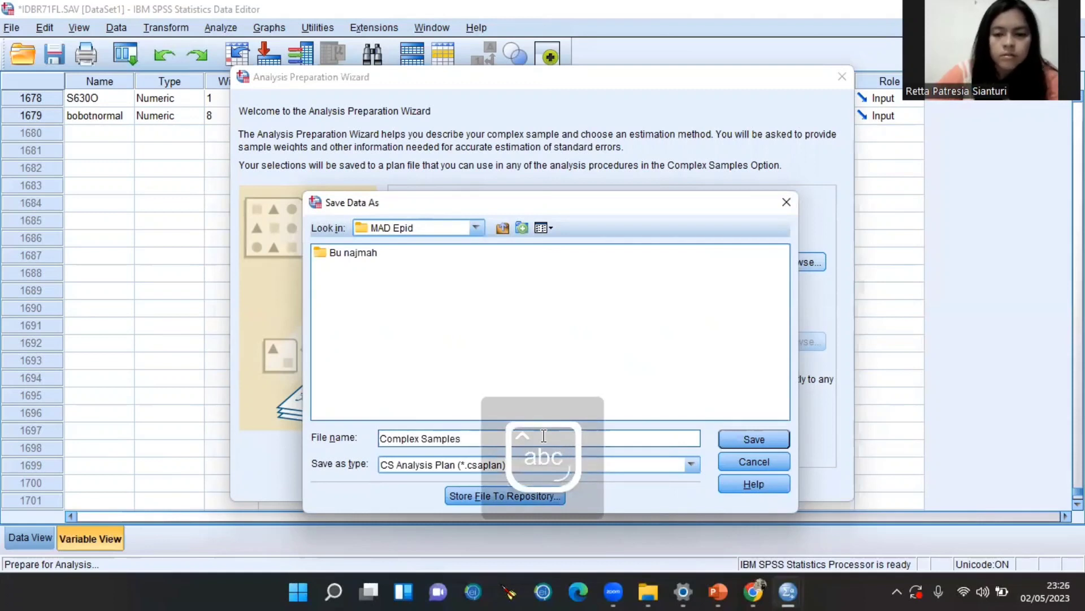
{"action": "left_click", "coordinate": [735, 439]}
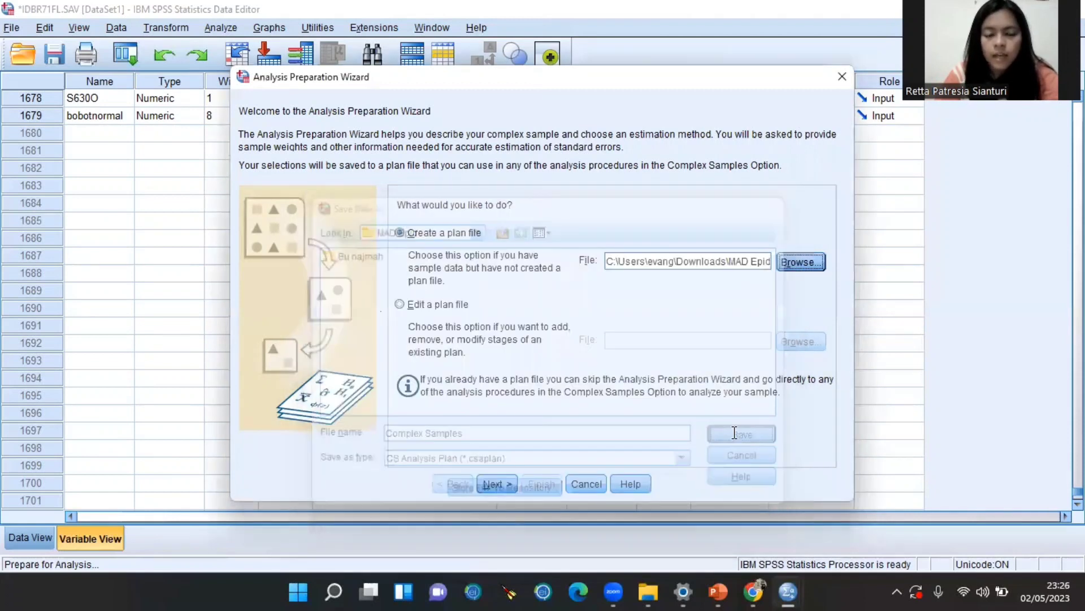
Assign Province as strata and primary sampling unit V021 as clusters
{"action": "left_click", "coordinate": [501, 486]}
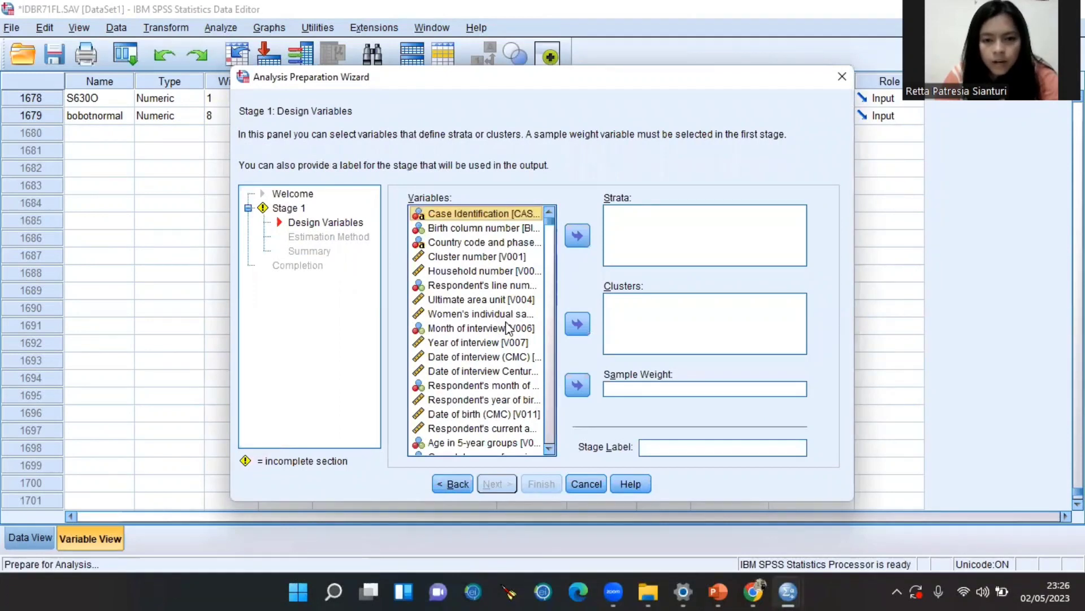
{"action": "scroll", "coordinate": [507, 362], "scroll_direction": "down", "scroll_amount": 1}
{"action": "scroll", "coordinate": [507, 362], "scroll_direction": "down", "scroll_amount": 1}
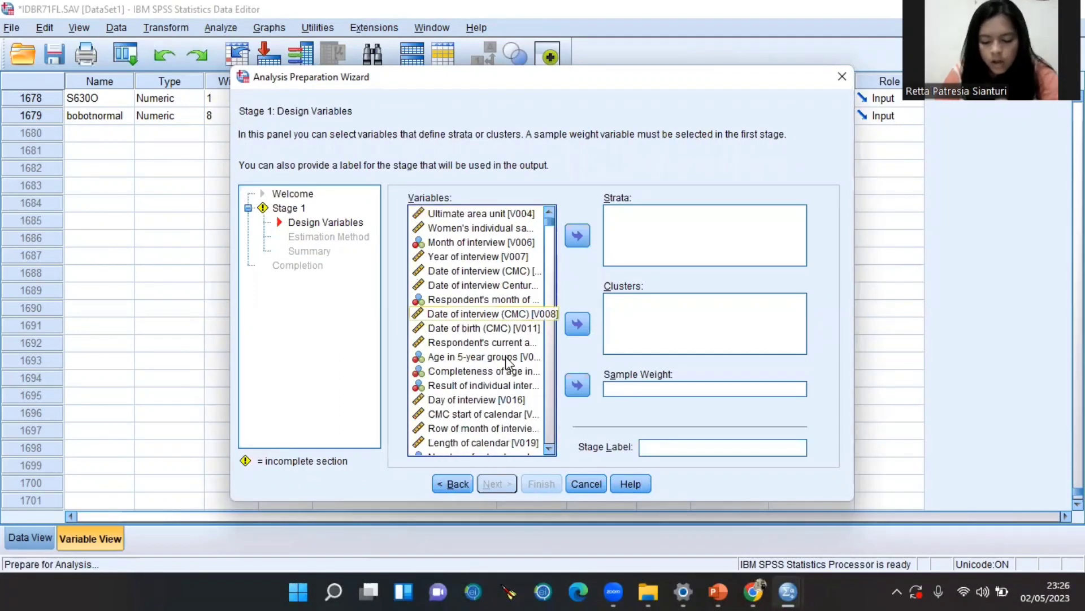
{"action": "scroll", "coordinate": [508, 362], "scroll_direction": "down", "scroll_amount": 4}
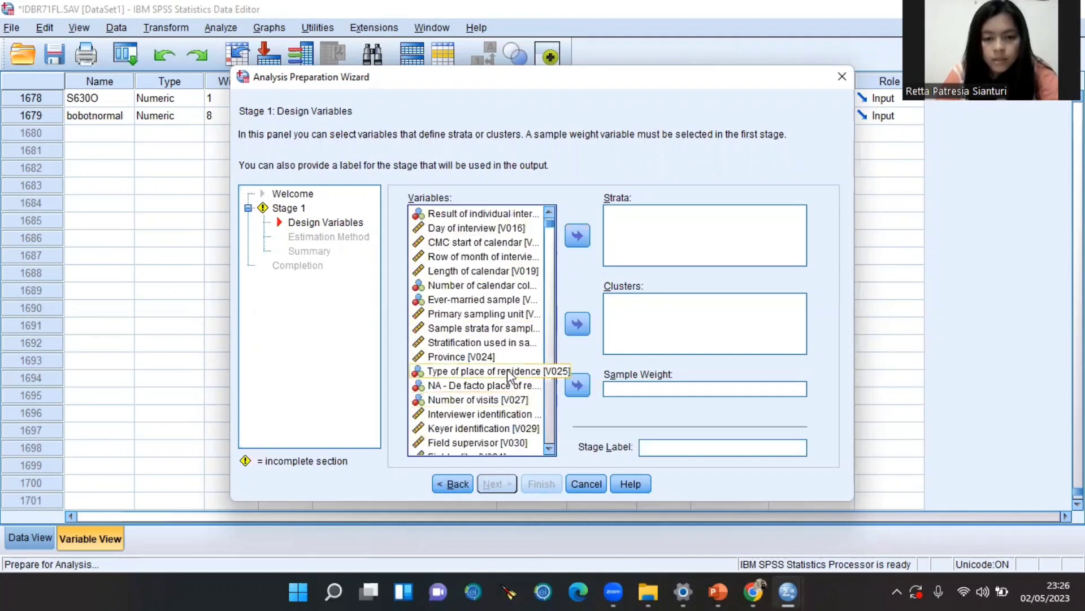
{"action": "left_click", "coordinate": [506, 356]}
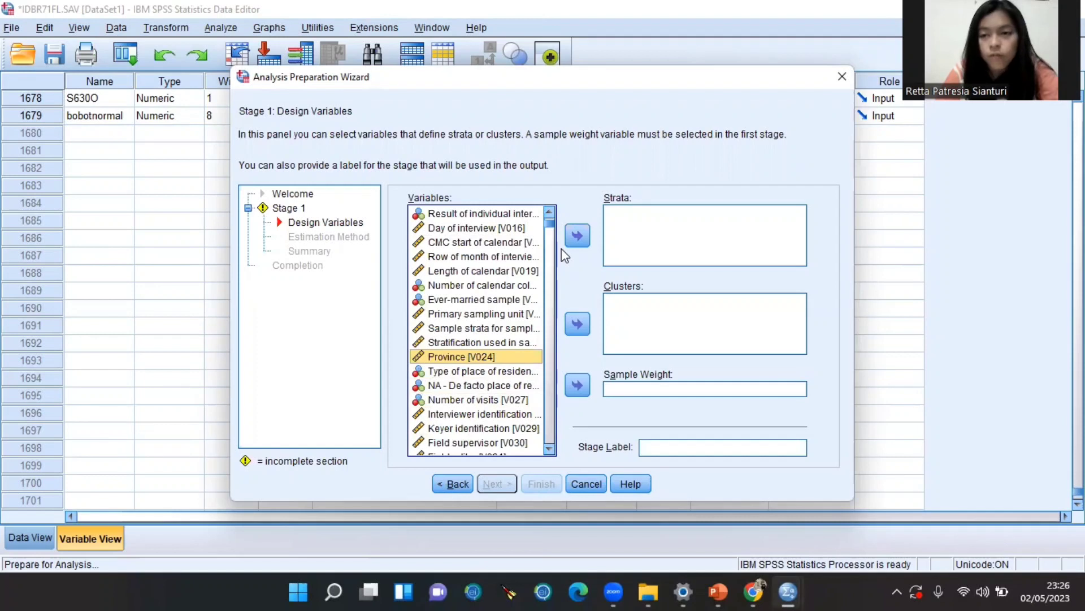
{"action": "left_click", "coordinate": [577, 236]}
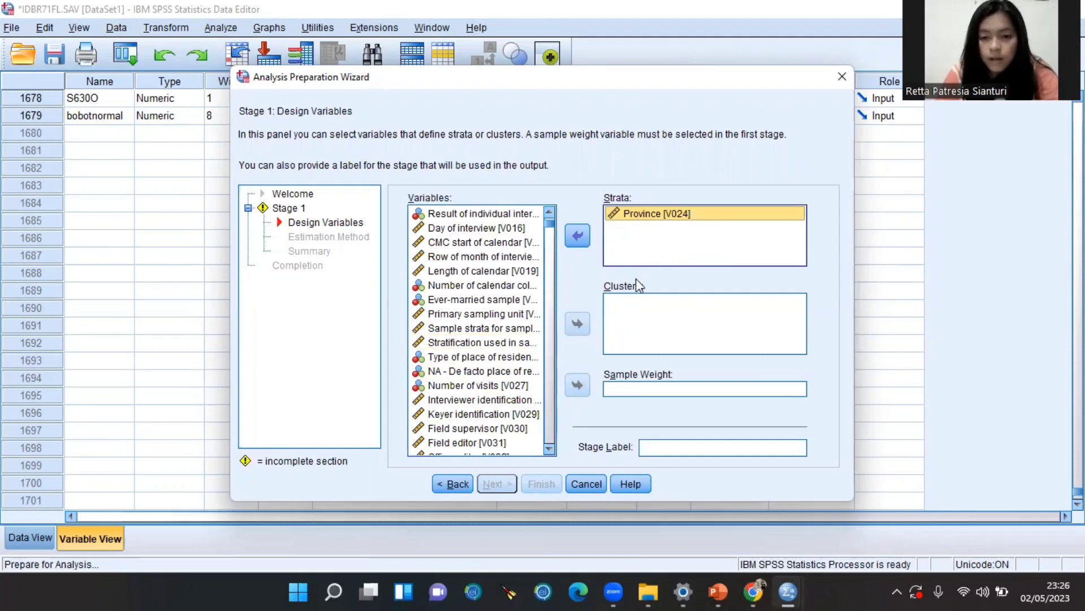
{"action": "scroll", "coordinate": [468, 294], "scroll_direction": "down", "scroll_amount": 1}
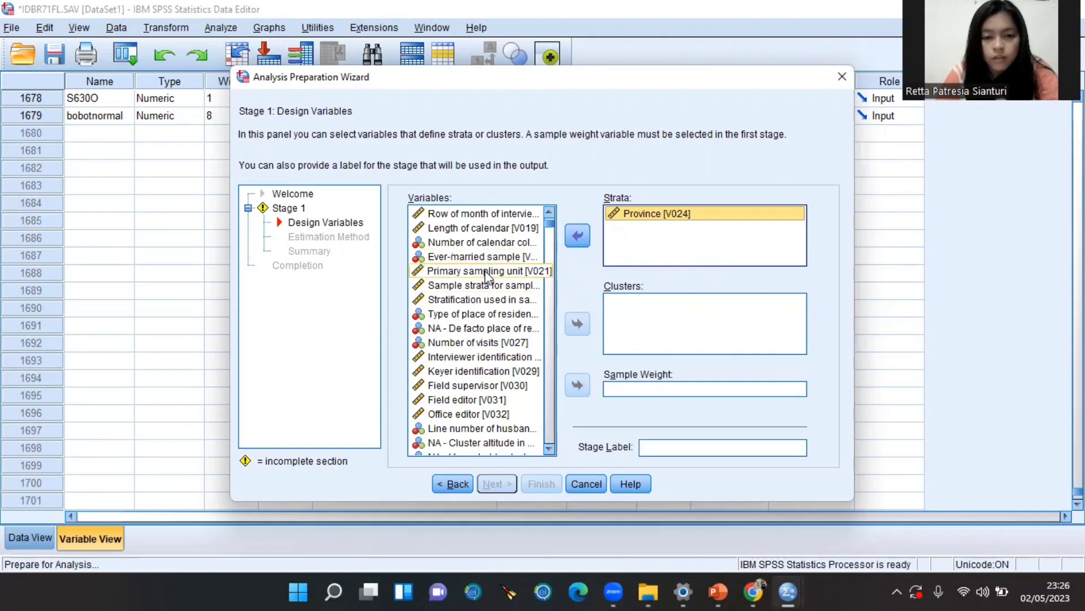
{"action": "left_click", "coordinate": [540, 271]}
{"action": "left_click", "coordinate": [575, 325]}
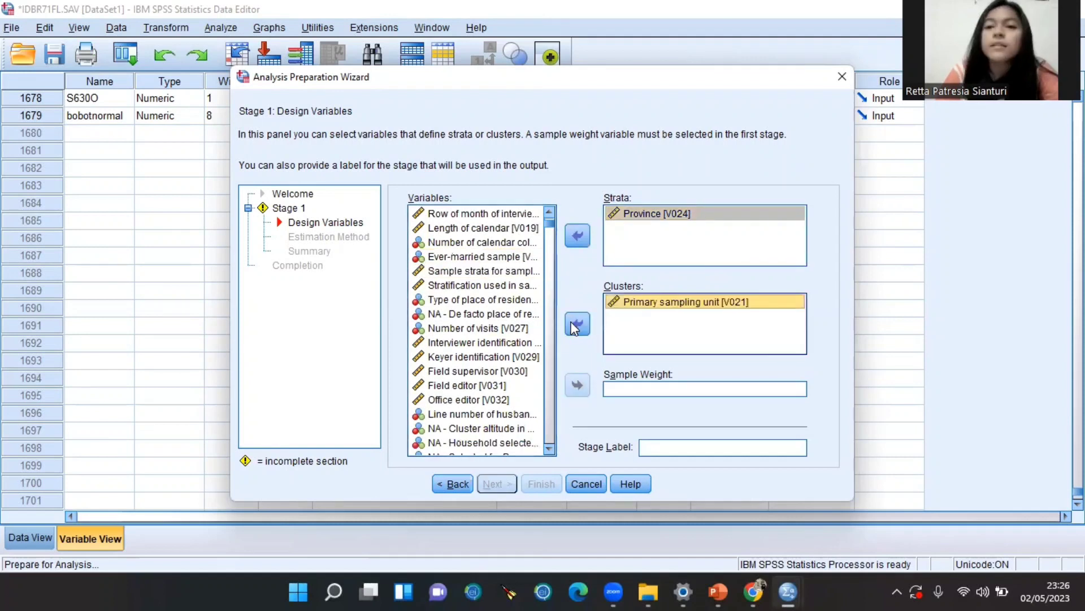
Set bobotnormal as sample weight and finish the plan with WR estimation
{"action": "scroll", "coordinate": [535, 334], "scroll_direction": "down", "scroll_amount": 5}
{"action": "left_click_drag", "start_coordinate": [548, 224], "coordinate": [552, 450]}
{"action": "left_click", "coordinate": [525, 450]}
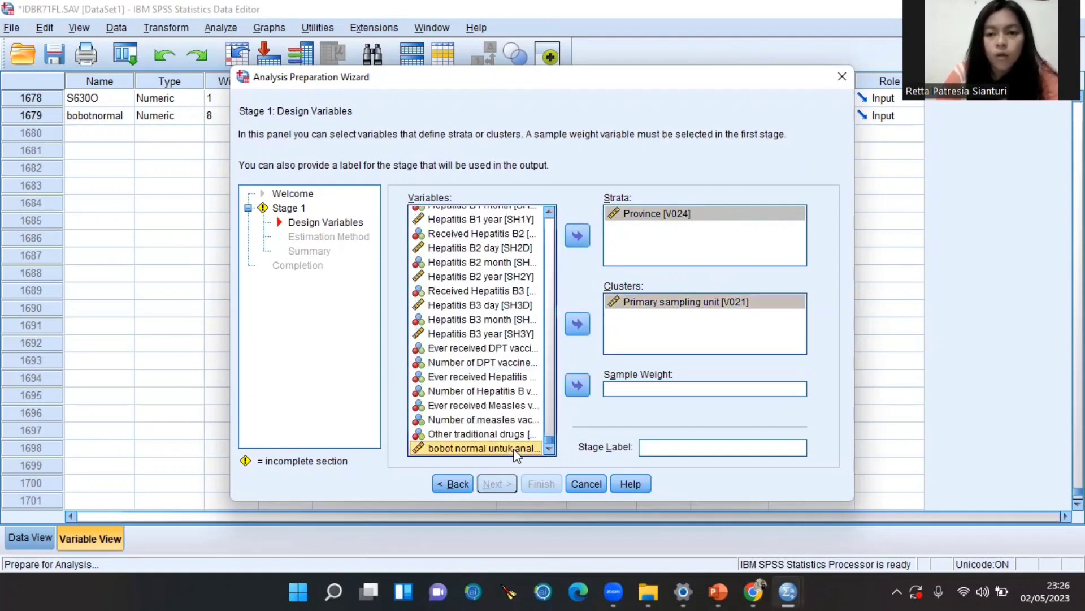
{"action": "left_click", "coordinate": [577, 385]}
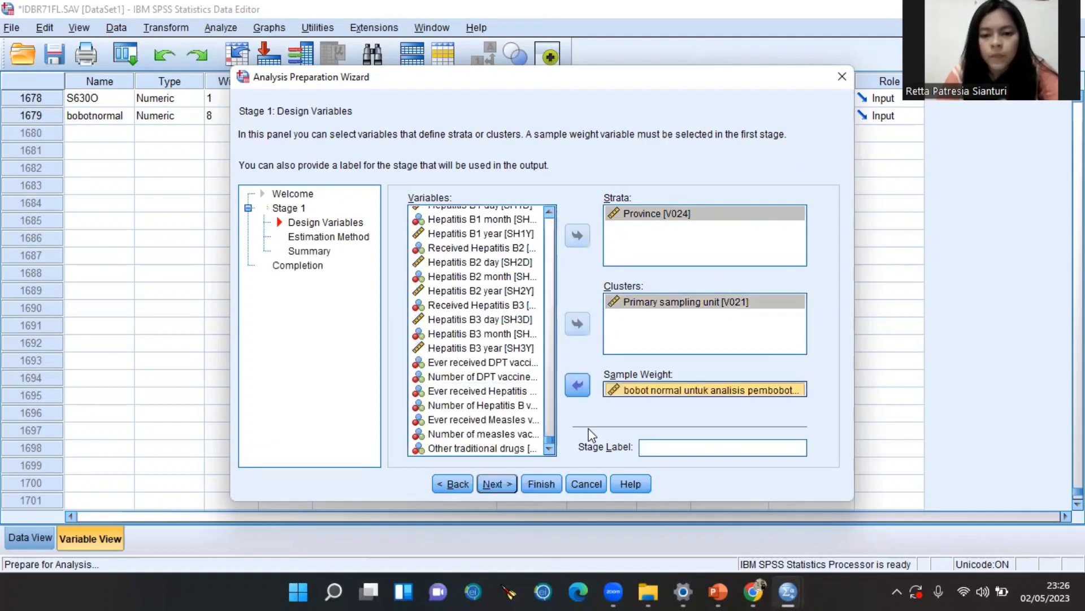
{"action": "left_click", "coordinate": [501, 484]}
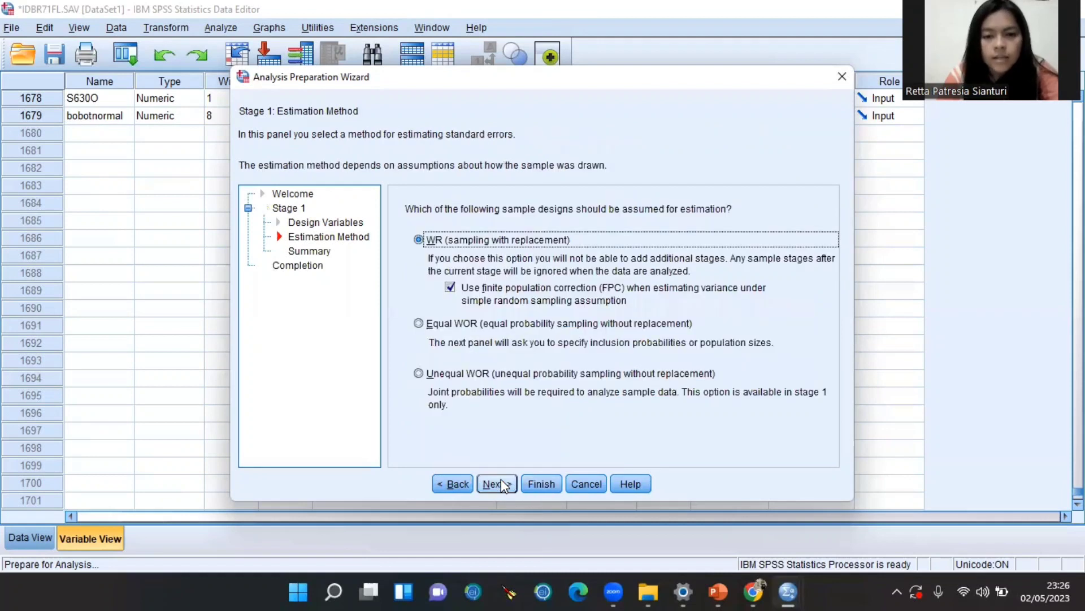
{"action": "left_click", "coordinate": [531, 487]}
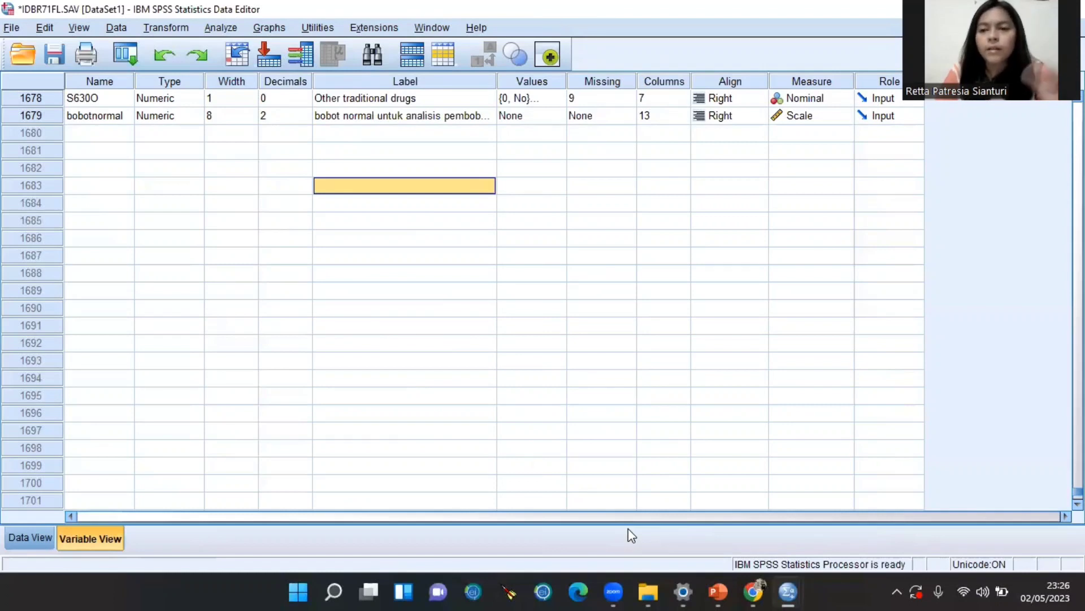
{"action": "mouse_move", "coordinate": [652, 592]}
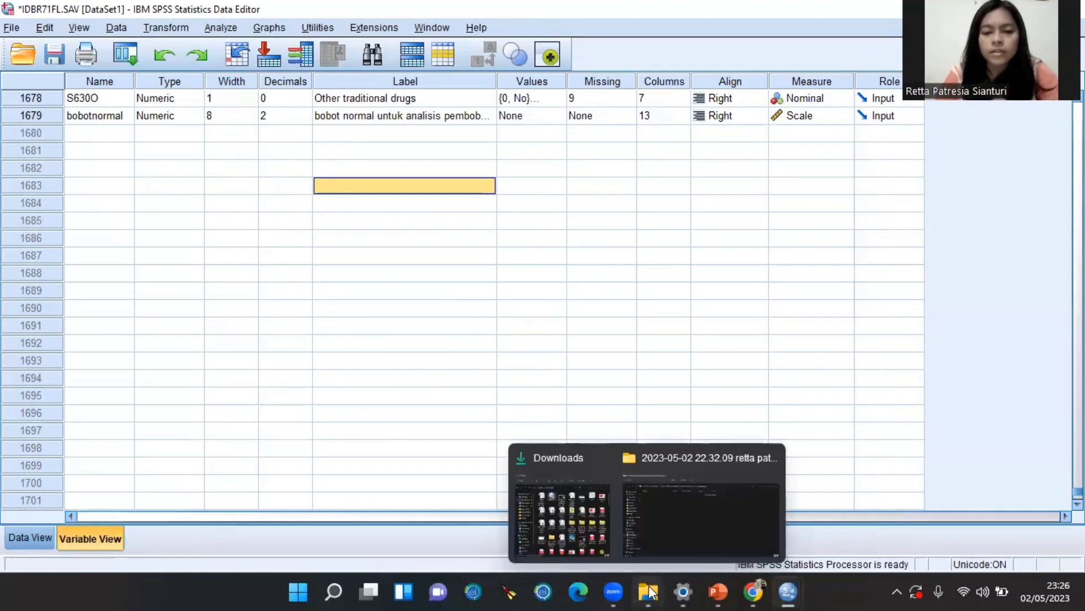
{"action": "left_click", "coordinate": [580, 533]}
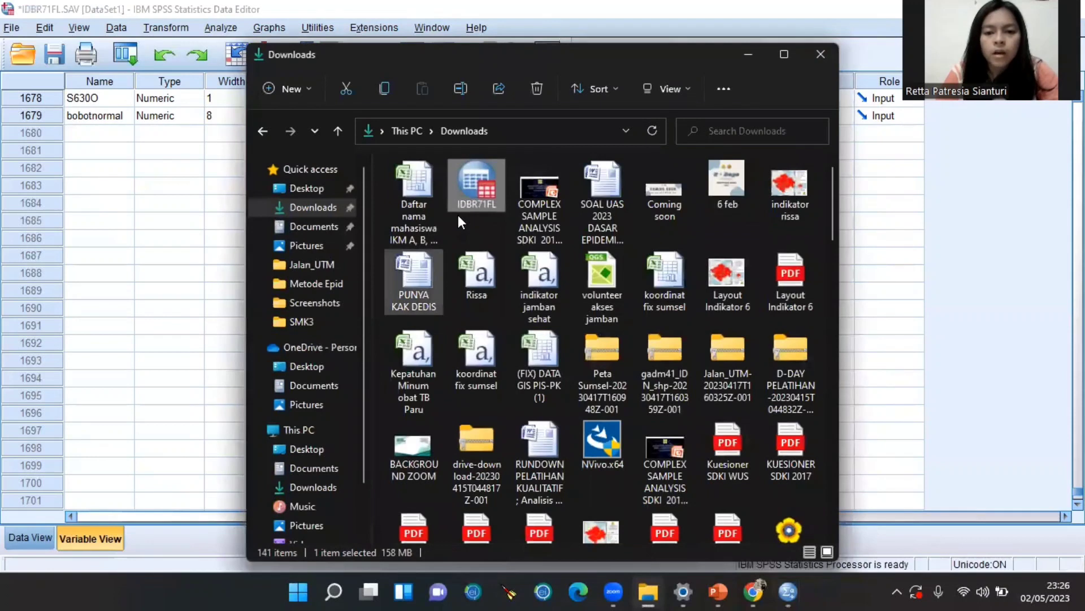
{"action": "scroll", "coordinate": [458, 221], "scroll_direction": "down", "scroll_amount": 15}
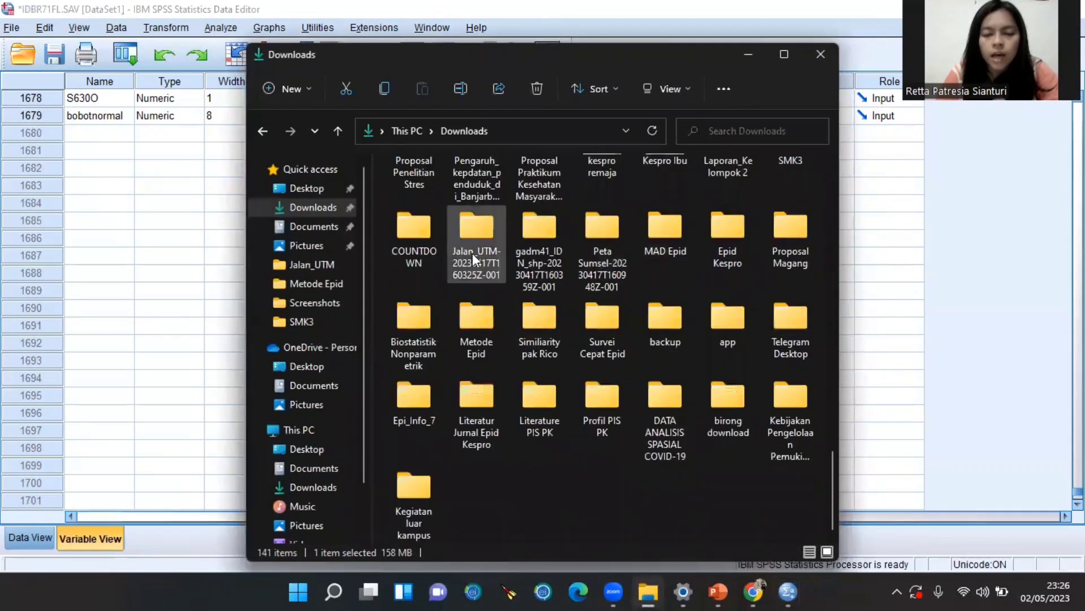
{"action": "double_click", "coordinate": [680, 242]}
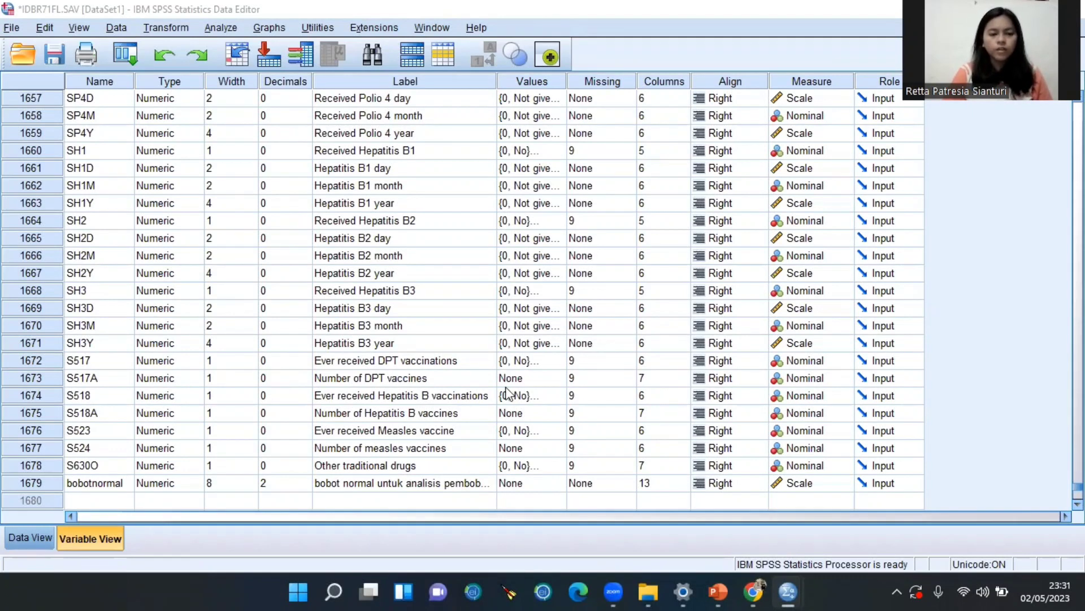
Start Complex Samples Descriptives using the Complex Samples.csaplan plan file
{"action": "scroll", "coordinate": [467, 347], "scroll_direction": "down", "scroll_amount": 1}
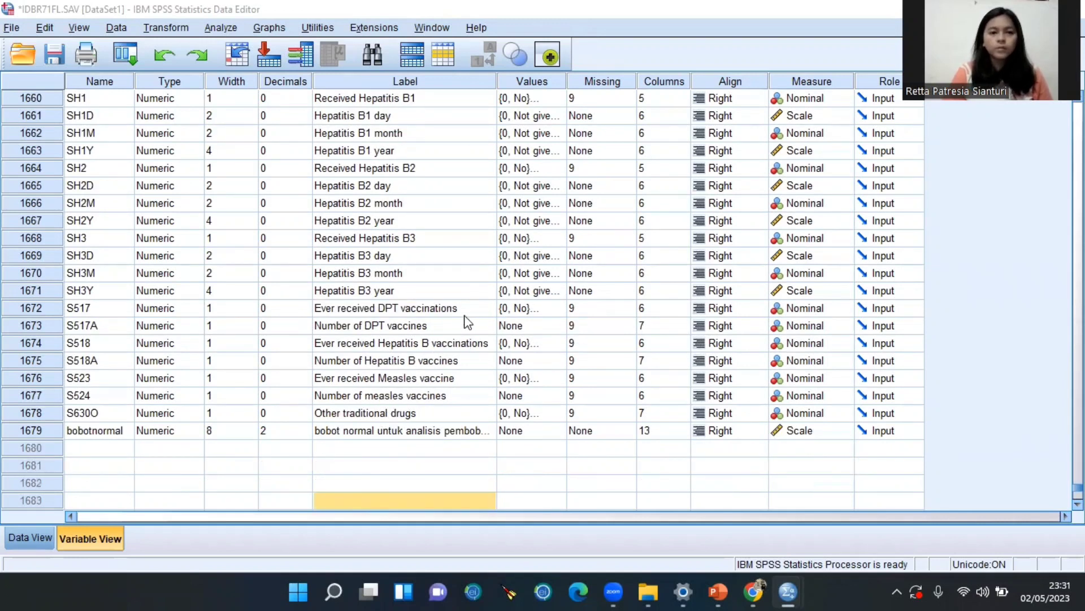
{"action": "left_click", "coordinate": [226, 28]}
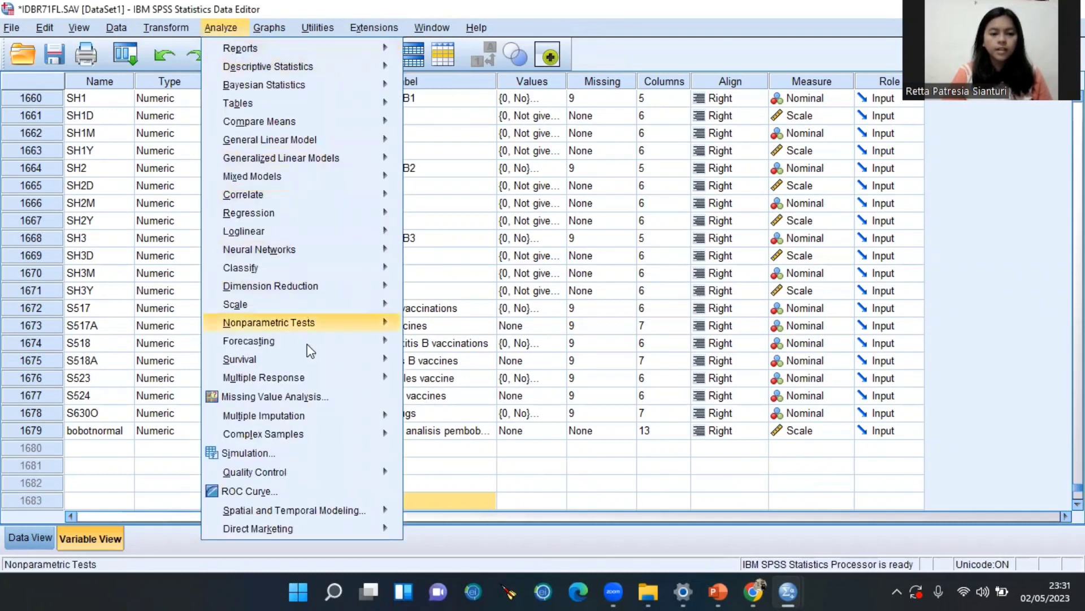
{"action": "mouse_move", "coordinate": [302, 441]}
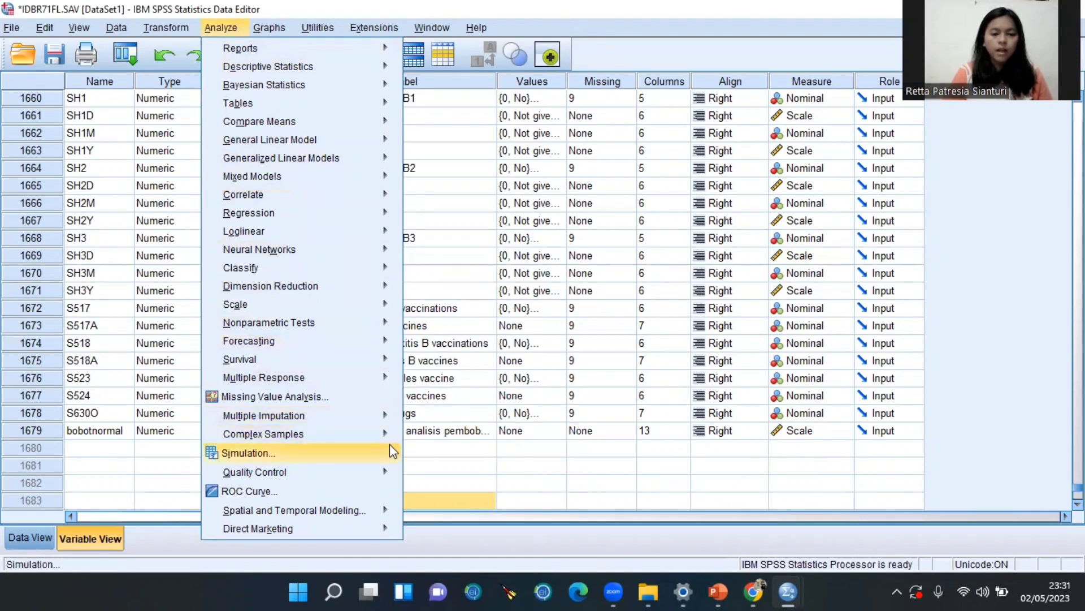
{"action": "mouse_move", "coordinate": [380, 434]}
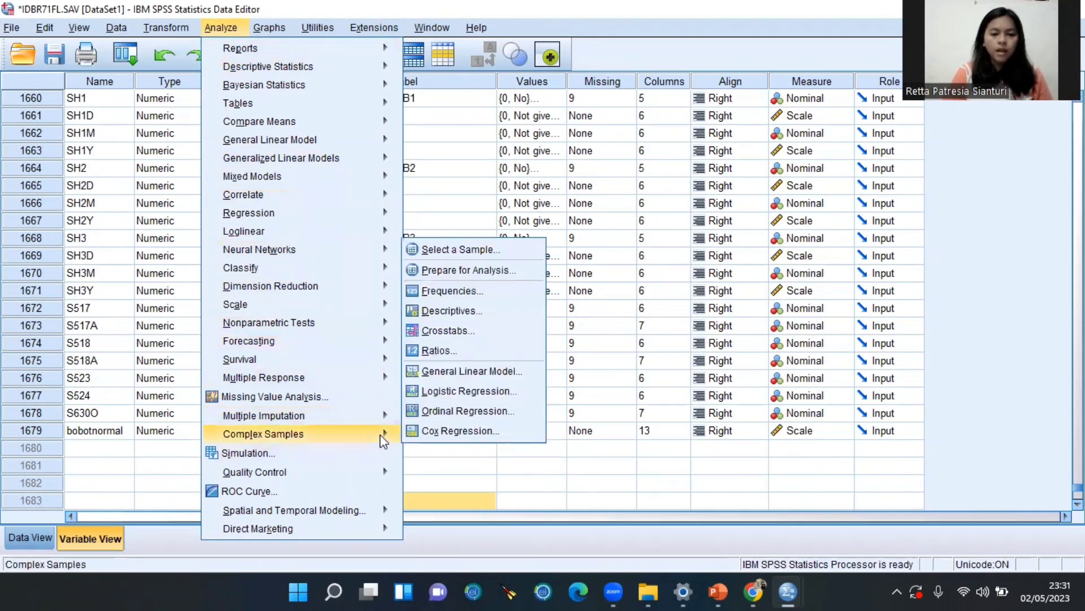
{"action": "left_click", "coordinate": [464, 318]}
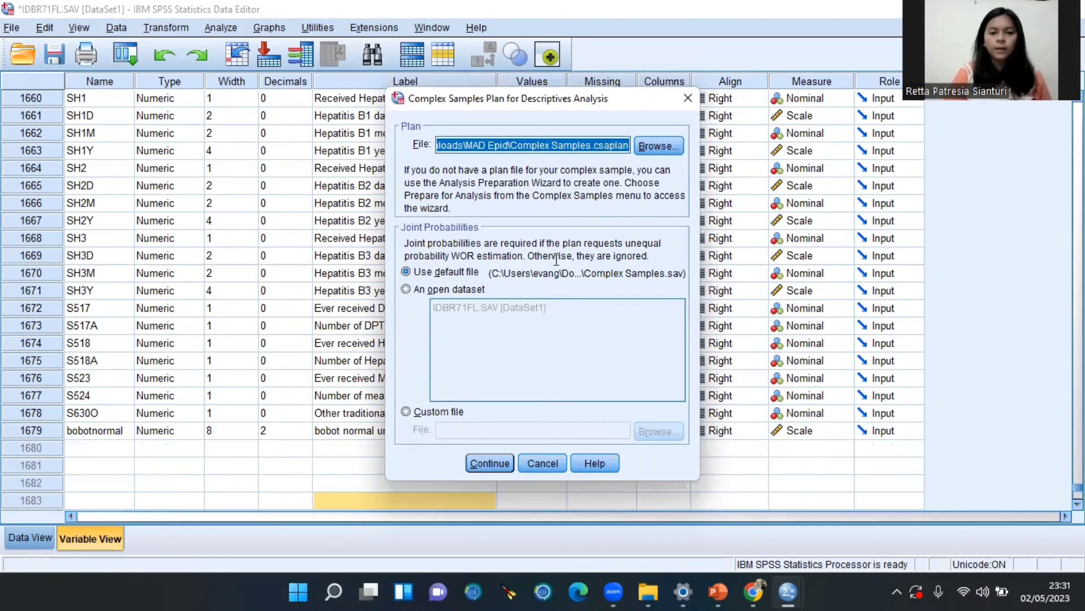
{"action": "left_click", "coordinate": [490, 462]}
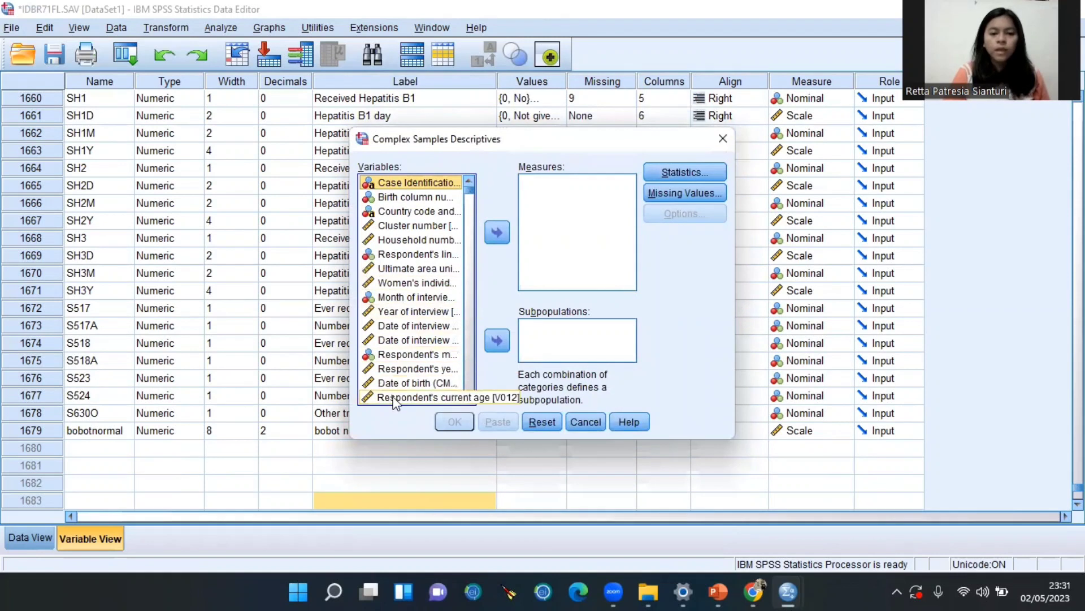
Run descriptives of respondent's current age with mean, sum, standard error and 95% confidence intervals
{"action": "left_click", "coordinate": [395, 397]}
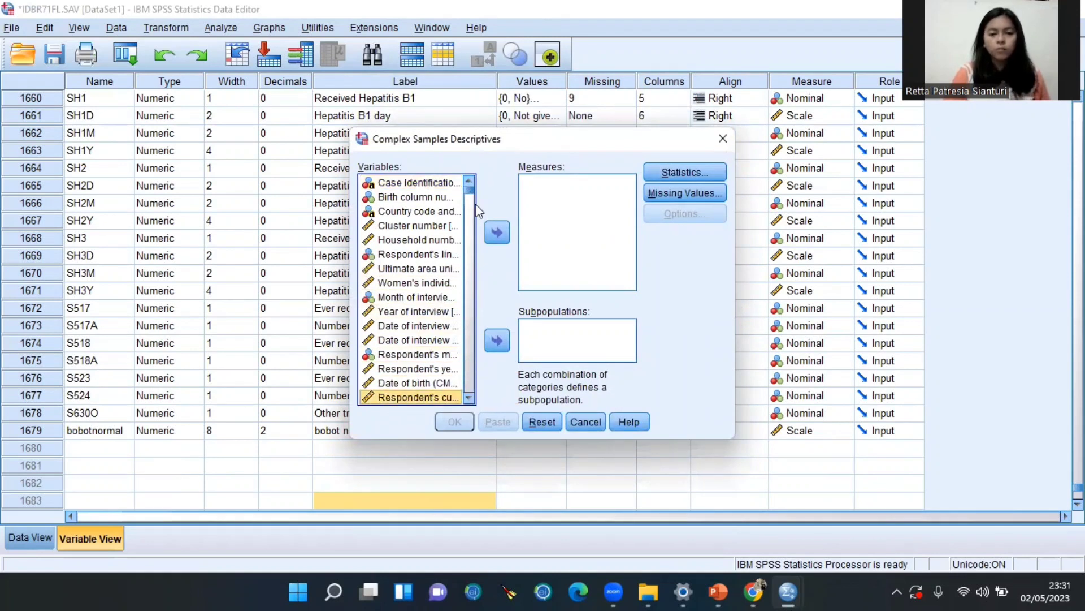
{"action": "left_click", "coordinate": [497, 230]}
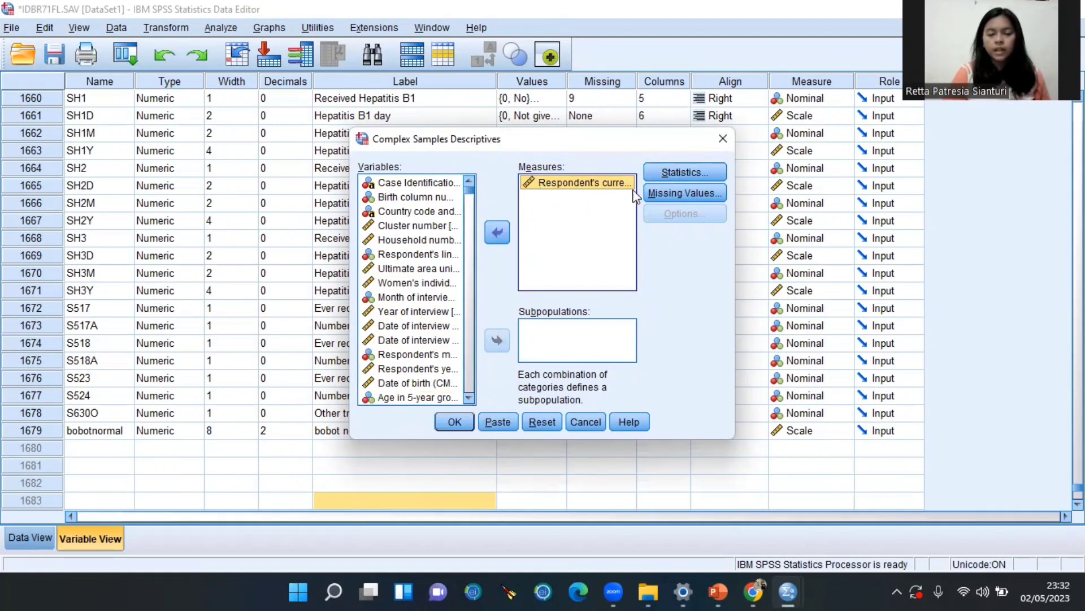
{"action": "left_click", "coordinate": [680, 166]}
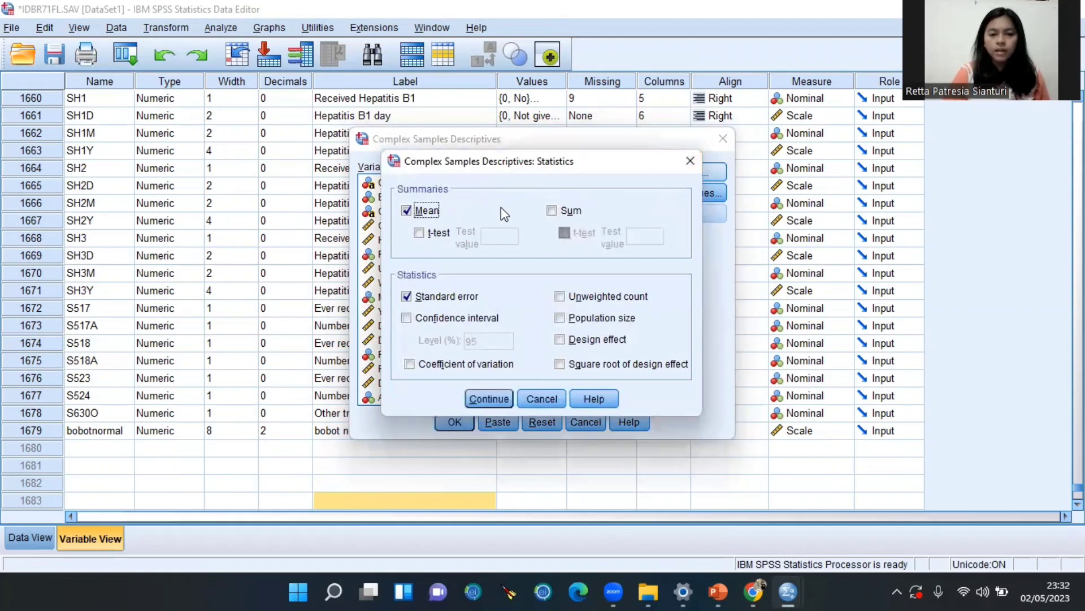
{"action": "left_click", "coordinate": [457, 318]}
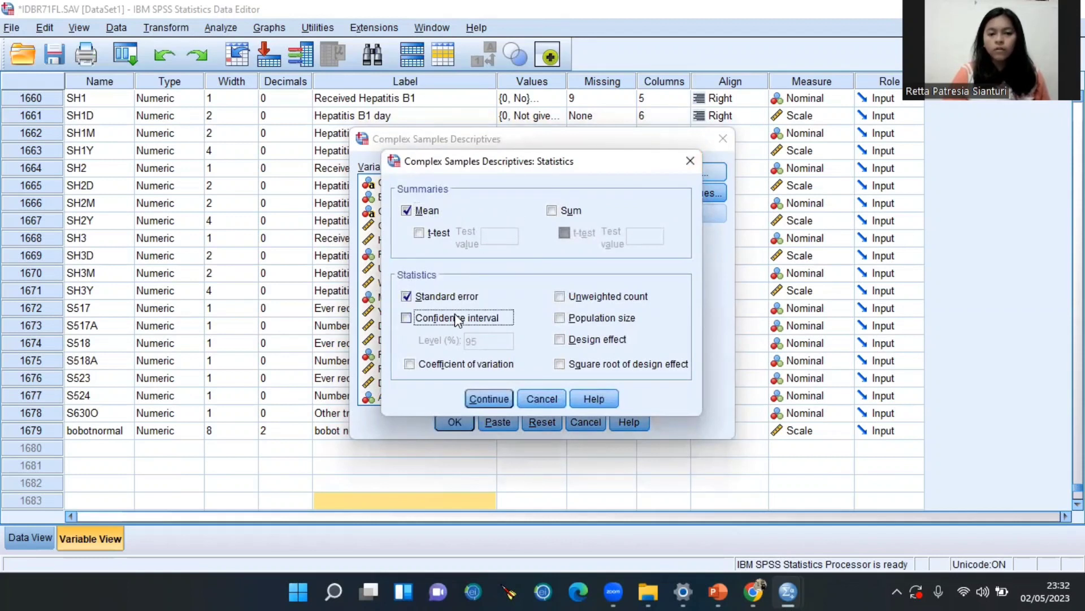
{"action": "left_click", "coordinate": [550, 212]}
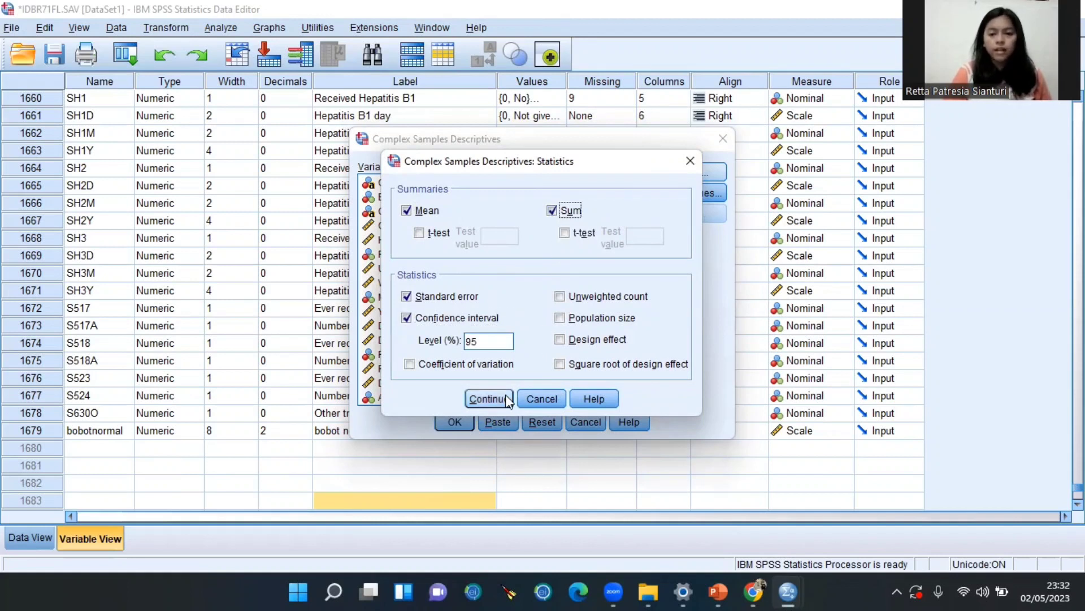
{"action": "left_click", "coordinate": [488, 399]}
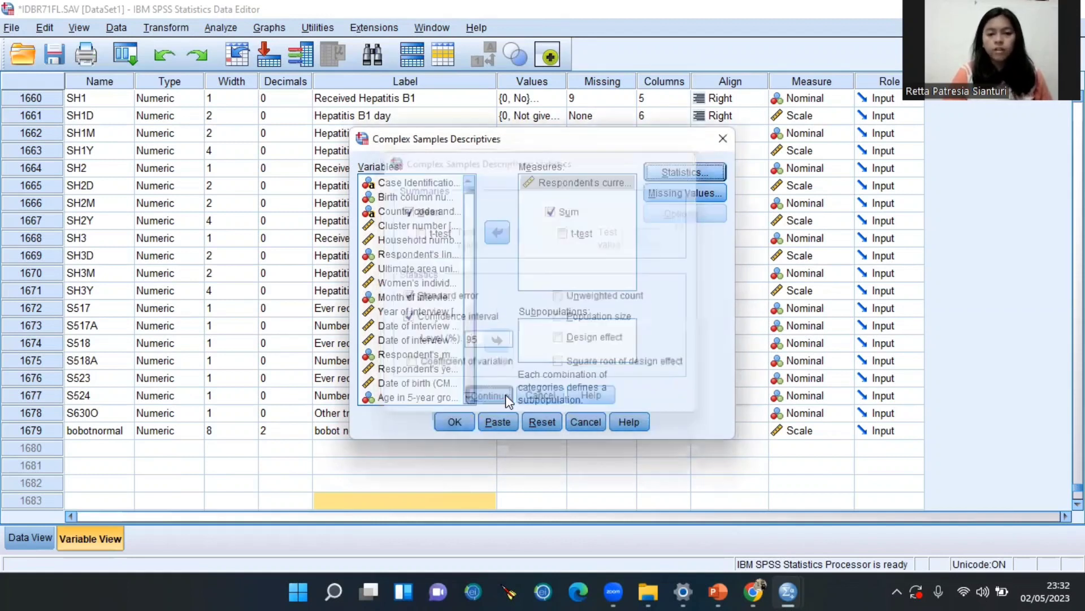
{"action": "left_click", "coordinate": [456, 423]}
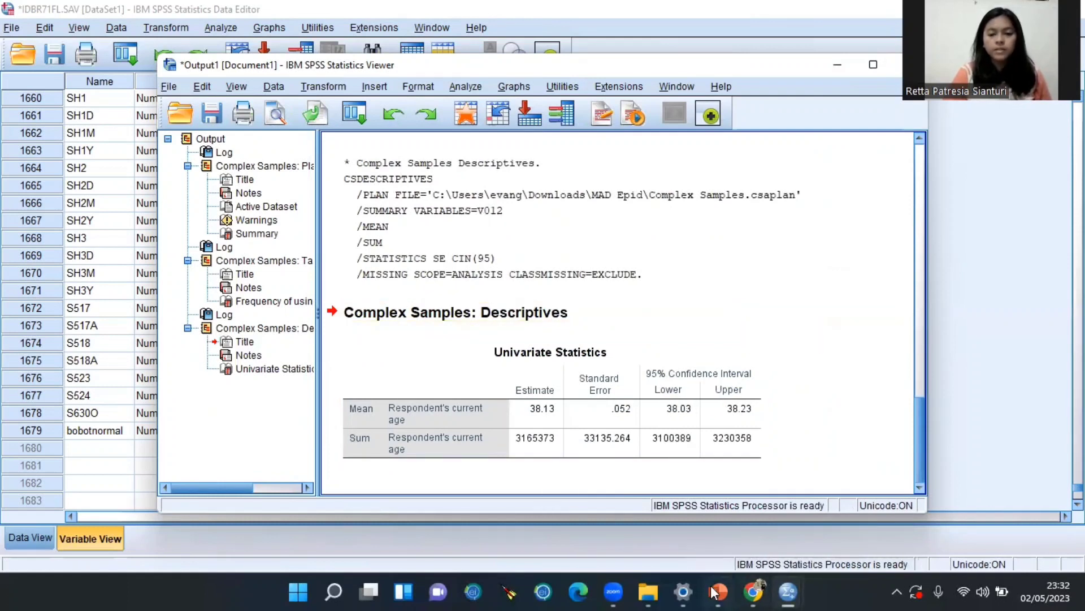
Go to PowerPoint and move from slide 7 to the ANALISIS BIVARIAT slide 8
{"action": "mouse_move", "coordinate": [718, 592]}
{"action": "left_click", "coordinate": [714, 515]}
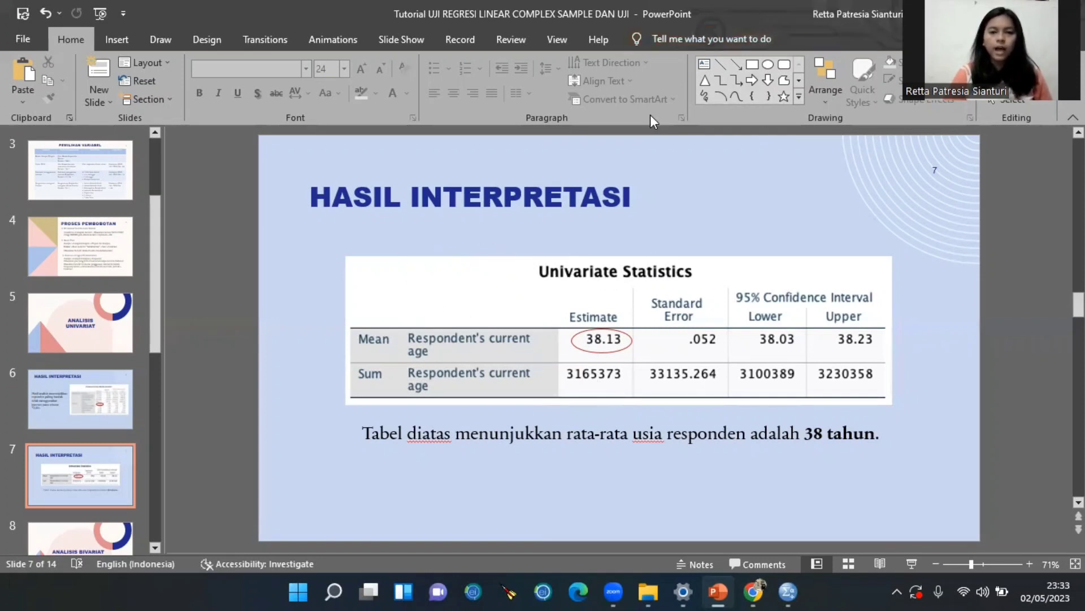
{"action": "scroll", "coordinate": [351, 315], "scroll_direction": "down", "scroll_amount": 1}
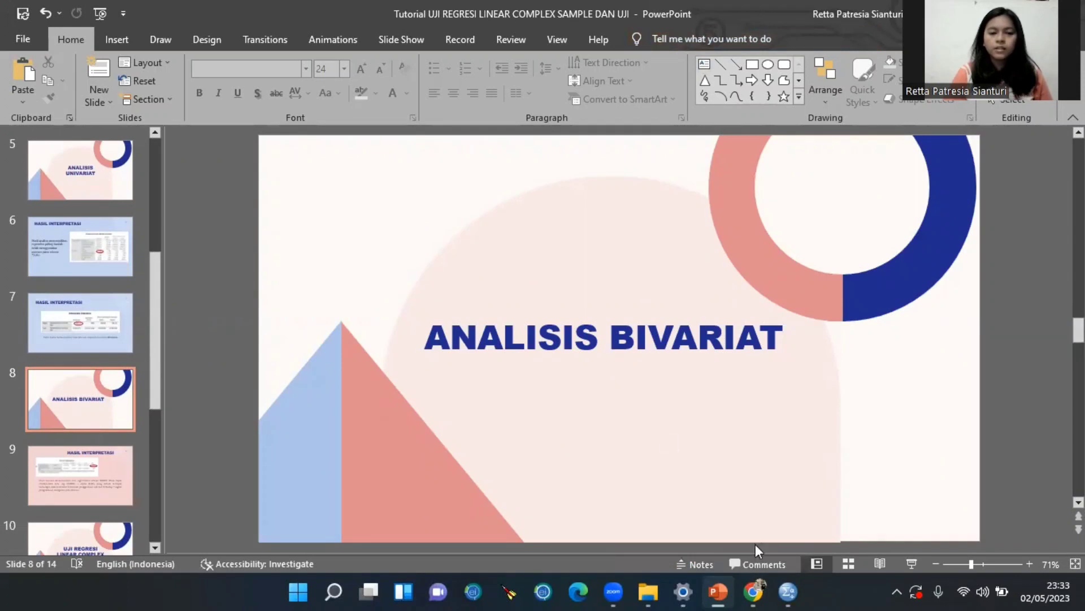
Minimise PowerPoint and the Viewer, then launch Complex Samples Crosstabs
{"action": "left_click", "coordinate": [718, 592]}
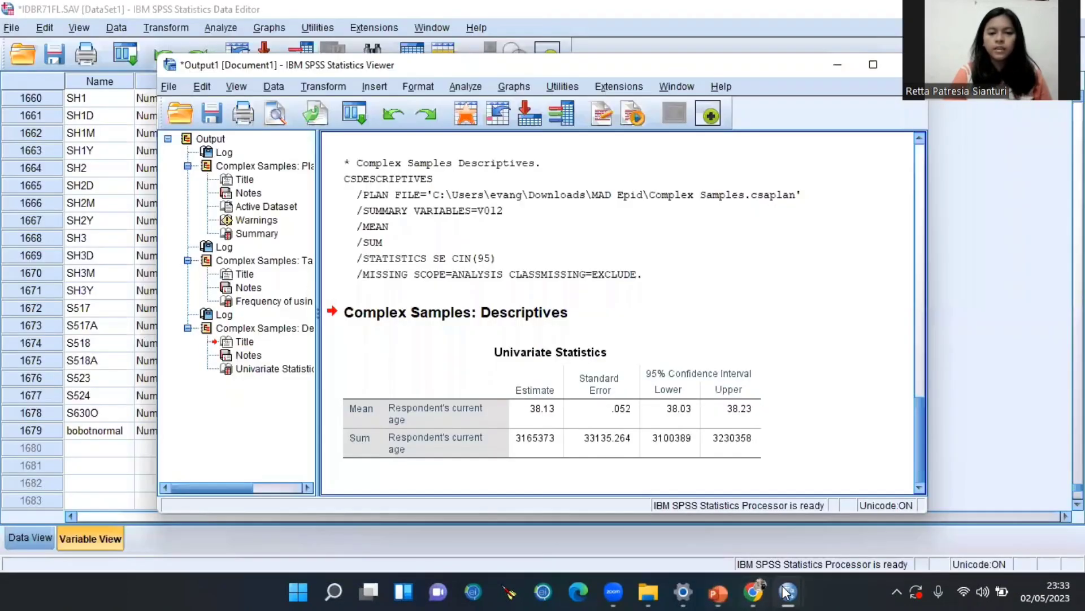
{"action": "left_click", "coordinate": [848, 67]}
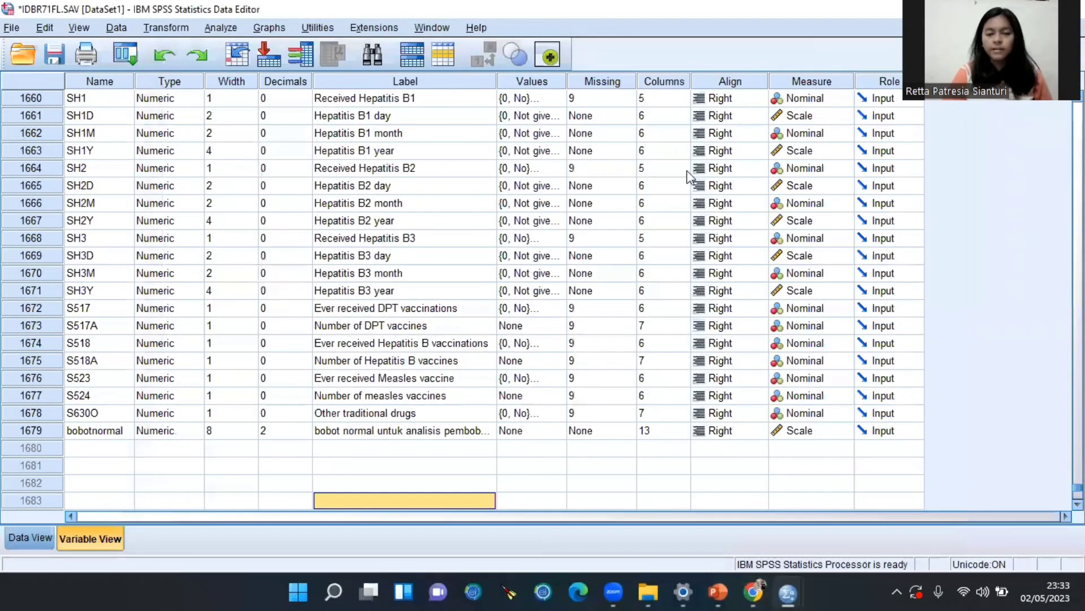
{"action": "scroll", "coordinate": [230, 256], "scroll_direction": "up", "scroll_amount": 9}
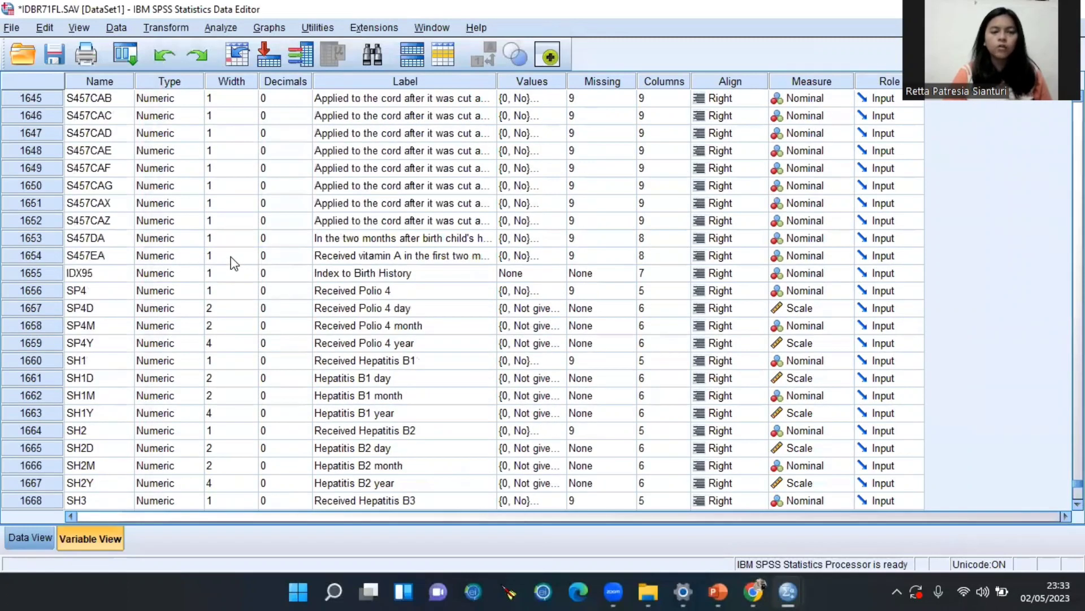
{"action": "left_click", "coordinate": [212, 29]}
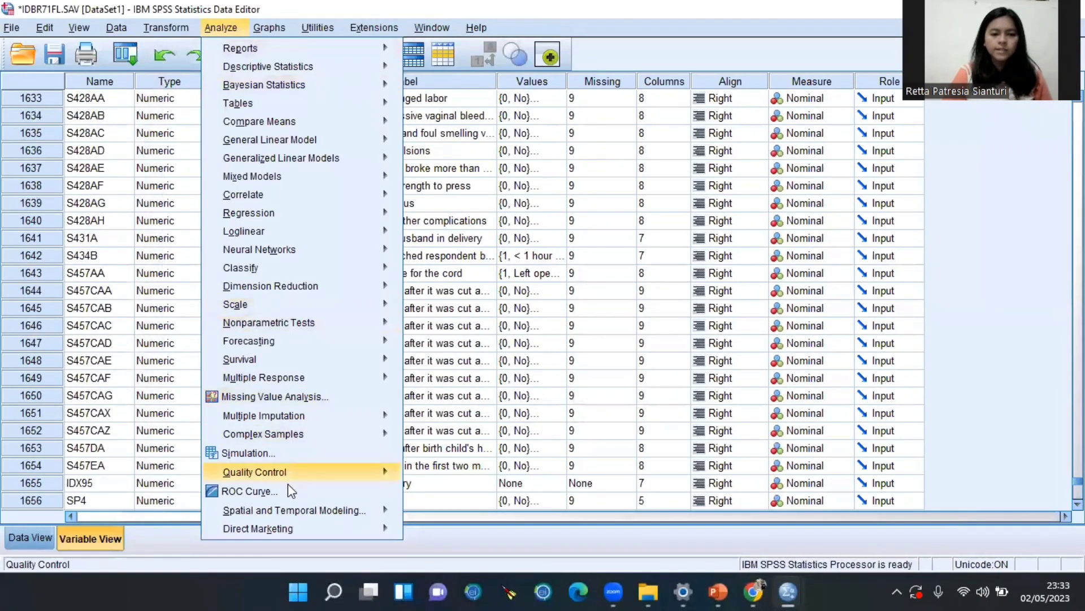
{"action": "mouse_move", "coordinate": [288, 431]}
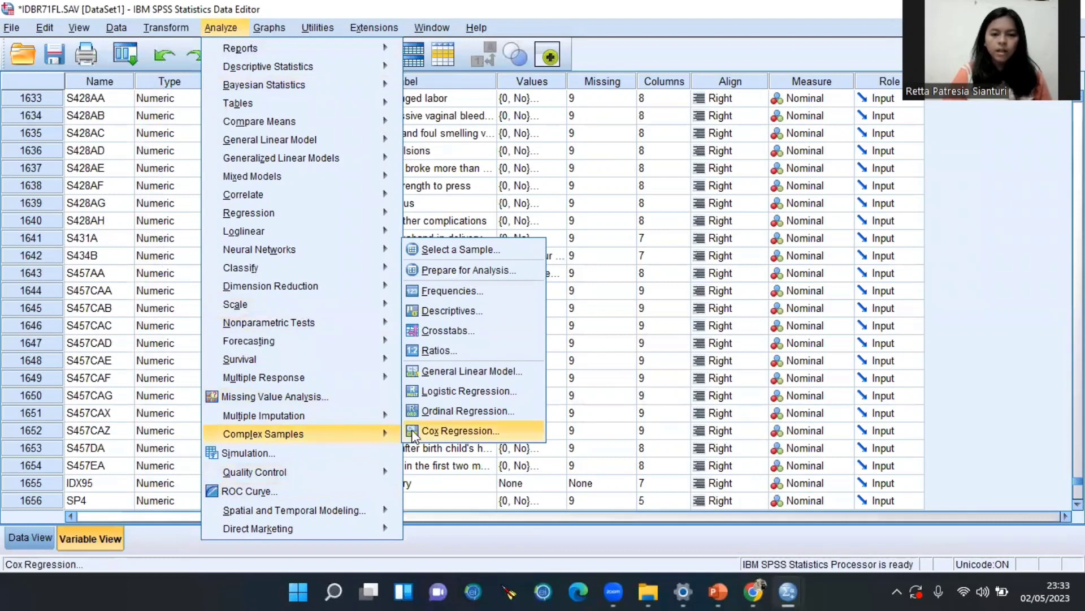
{"action": "left_click", "coordinate": [458, 331]}
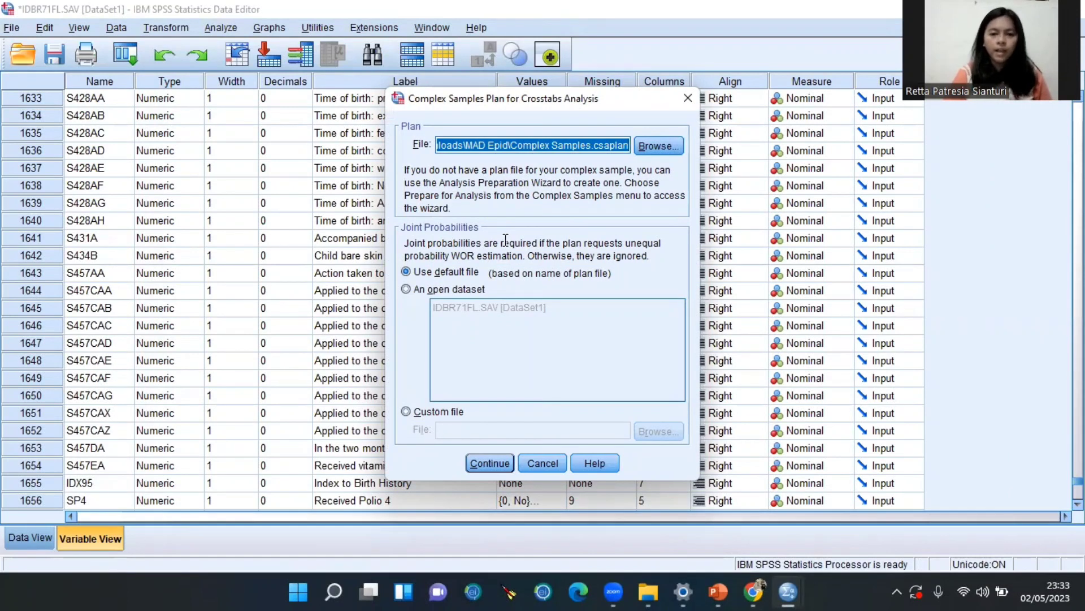
Accept the Complex Samples.csaplan plan and put internet-use frequency last month in Rows
{"action": "left_click", "coordinate": [473, 462]}
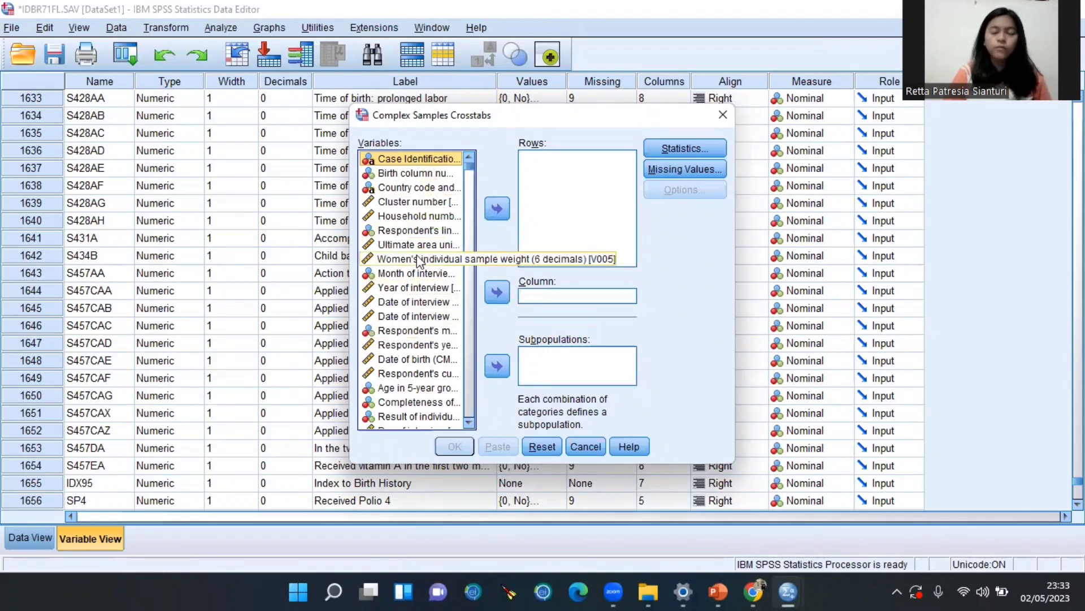
{"action": "scroll", "coordinate": [403, 392], "scroll_direction": "down", "scroll_amount": 2}
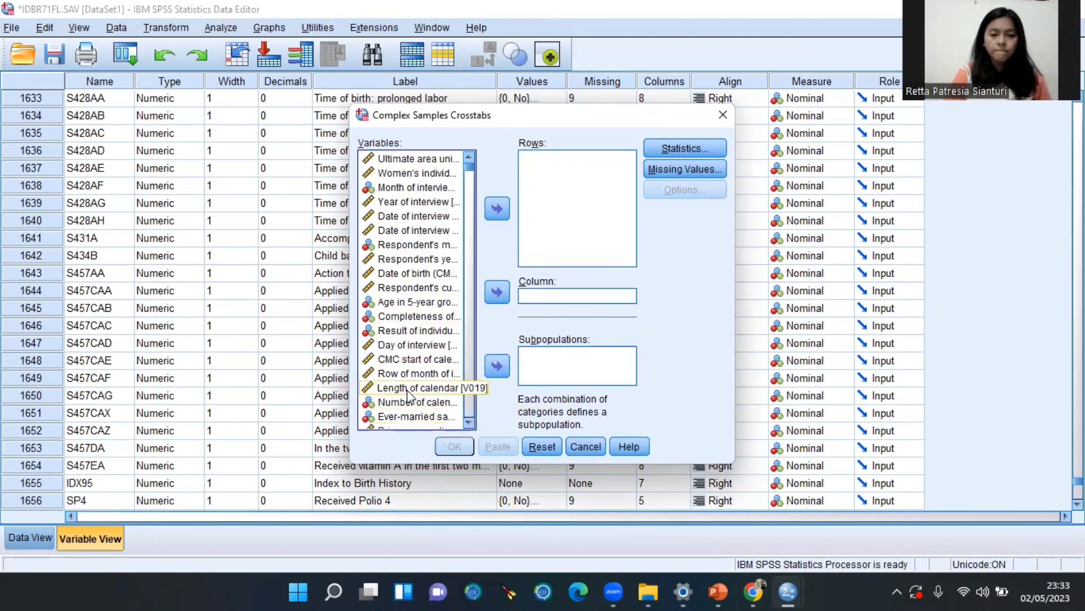
{"action": "scroll", "coordinate": [406, 421], "scroll_direction": "down", "scroll_amount": 9}
{"action": "scroll", "coordinate": [407, 421], "scroll_direction": "down", "scroll_amount": 1}
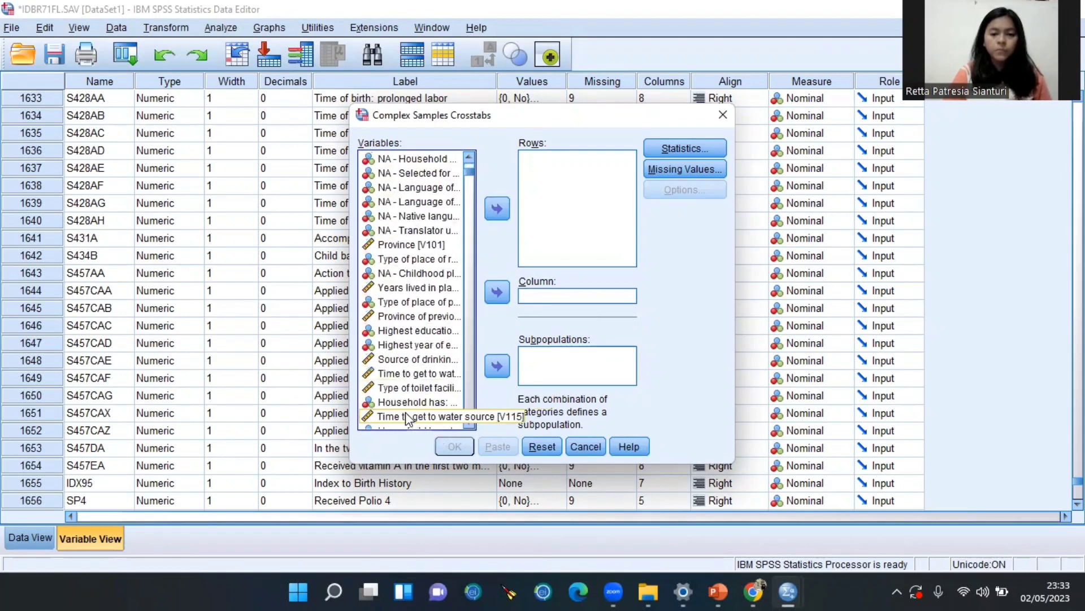
{"action": "scroll", "coordinate": [406, 421], "scroll_direction": "down", "scroll_amount": 8}
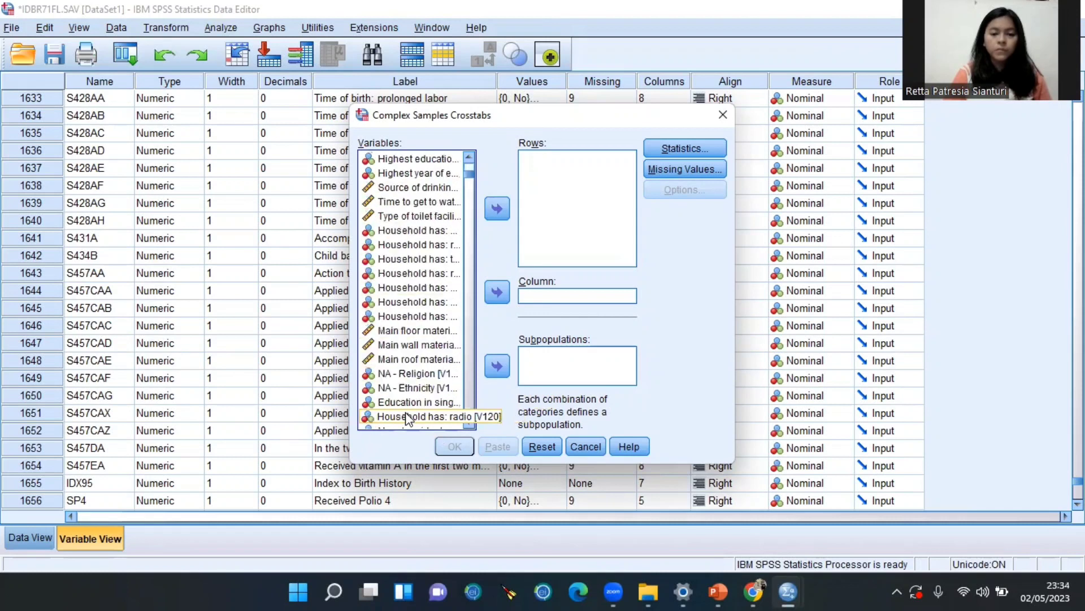
{"action": "scroll", "coordinate": [408, 425], "scroll_direction": "down", "scroll_amount": 4}
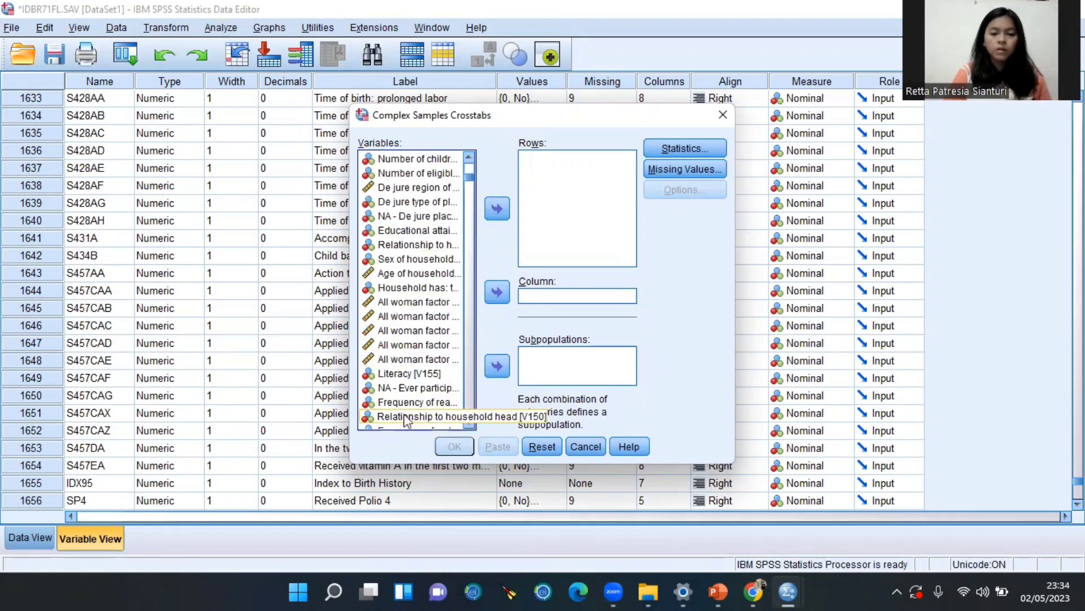
{"action": "scroll", "coordinate": [409, 407], "scroll_direction": "down", "scroll_amount": 3}
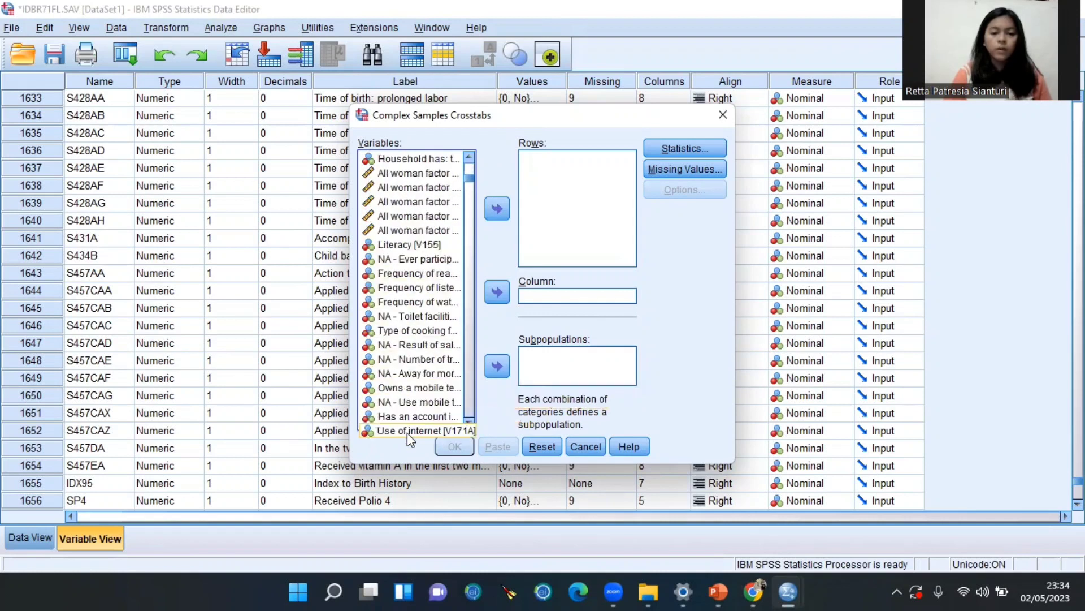
{"action": "scroll", "coordinate": [411, 405], "scroll_direction": "down", "scroll_amount": 1}
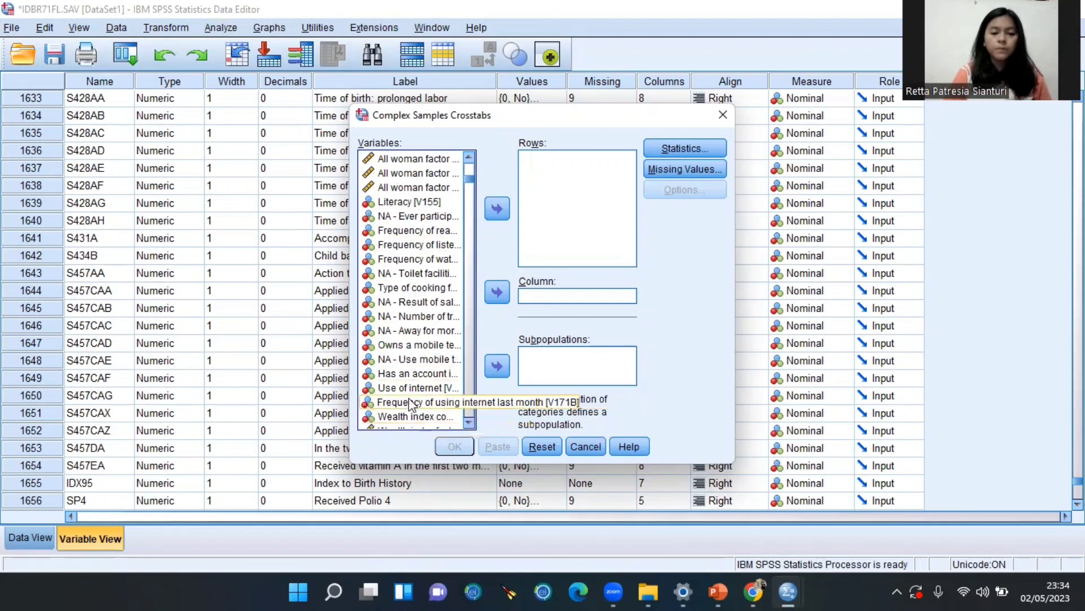
{"action": "left_click", "coordinate": [416, 402]}
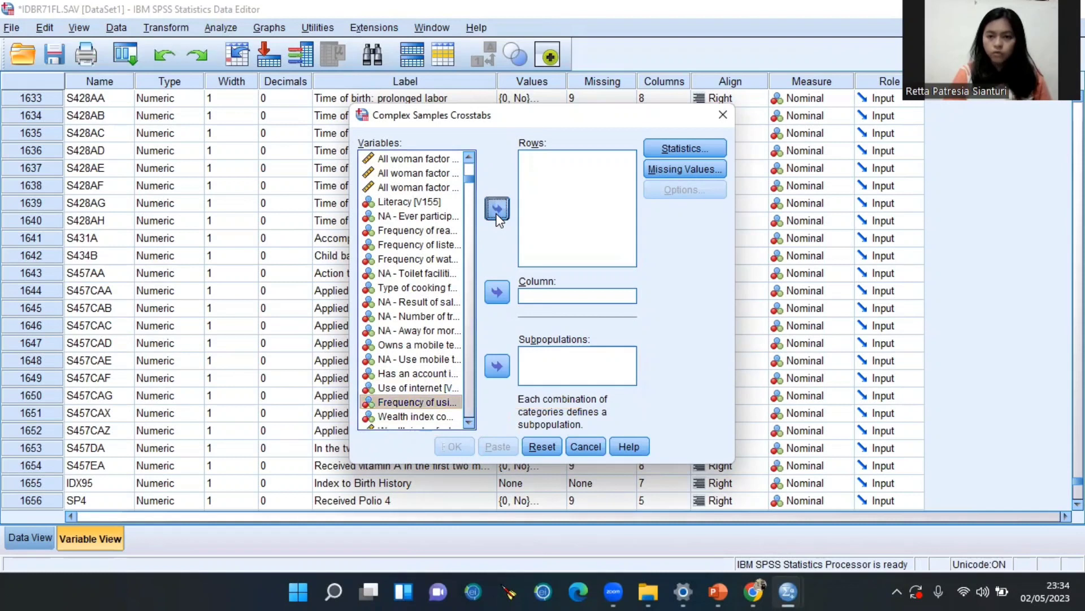
{"action": "left_click", "coordinate": [498, 210]}
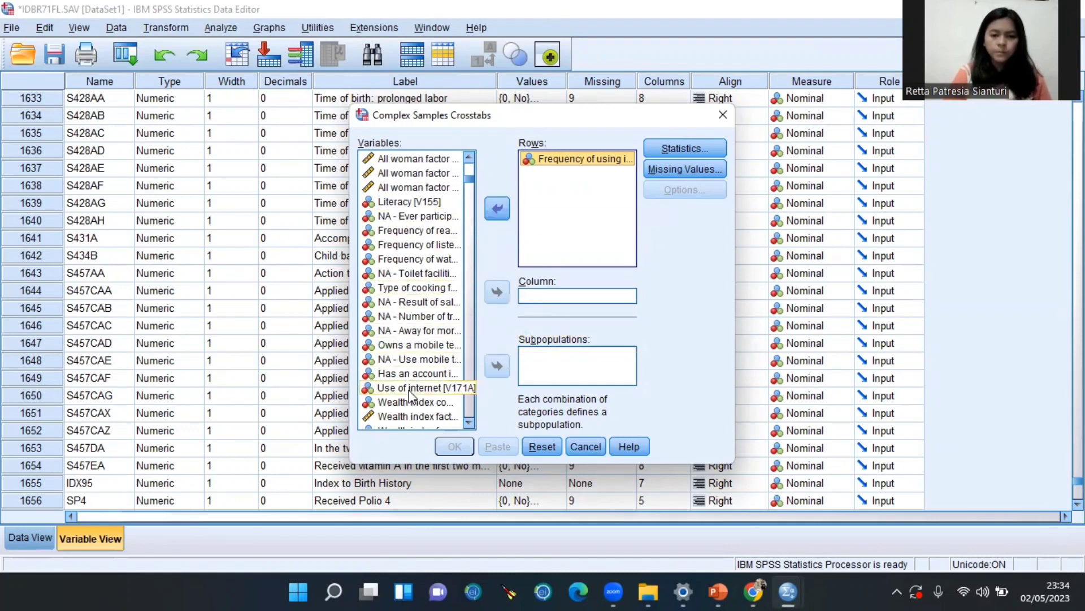
Set knowledge of ovulatory cycle as the column variable and open the statistics options
{"action": "scroll", "coordinate": [412, 429], "scroll_direction": "down", "scroll_amount": 15}
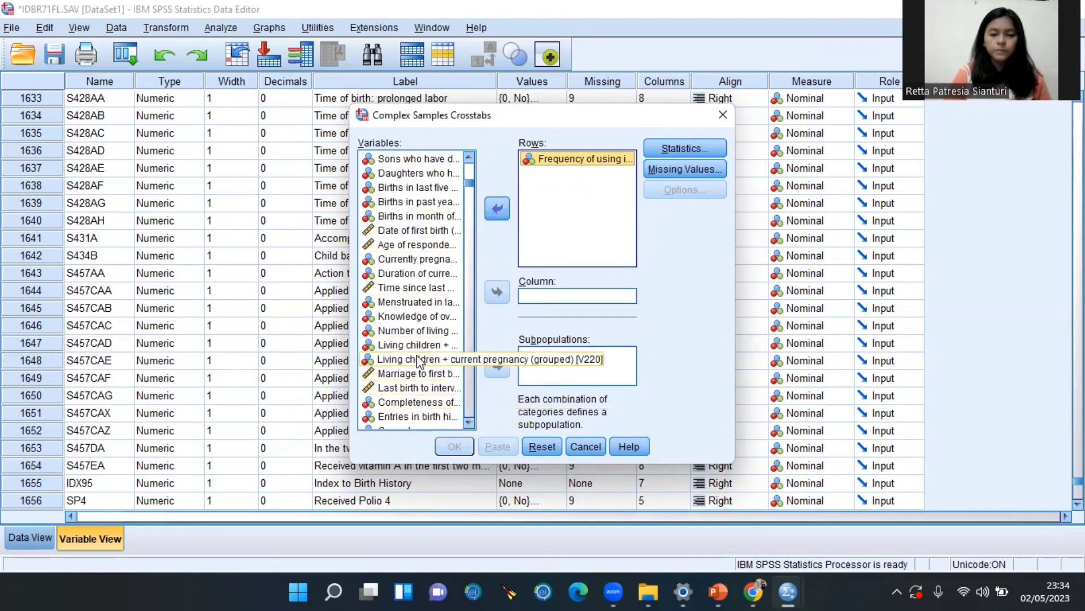
{"action": "left_click", "coordinate": [421, 317]}
{"action": "left_click", "coordinate": [499, 295]}
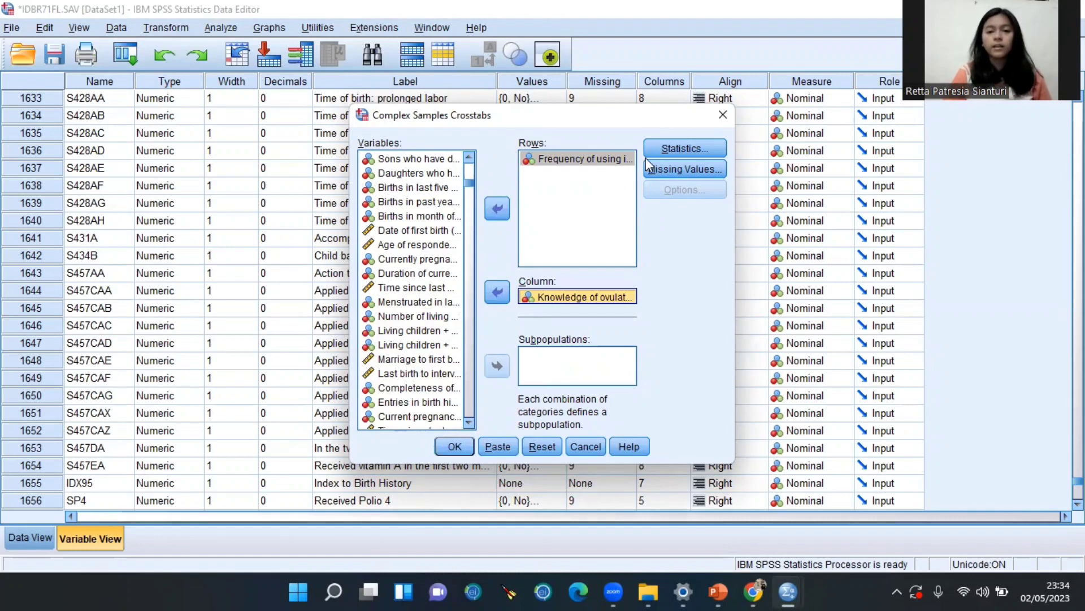
{"action": "left_click", "coordinate": [672, 151]}
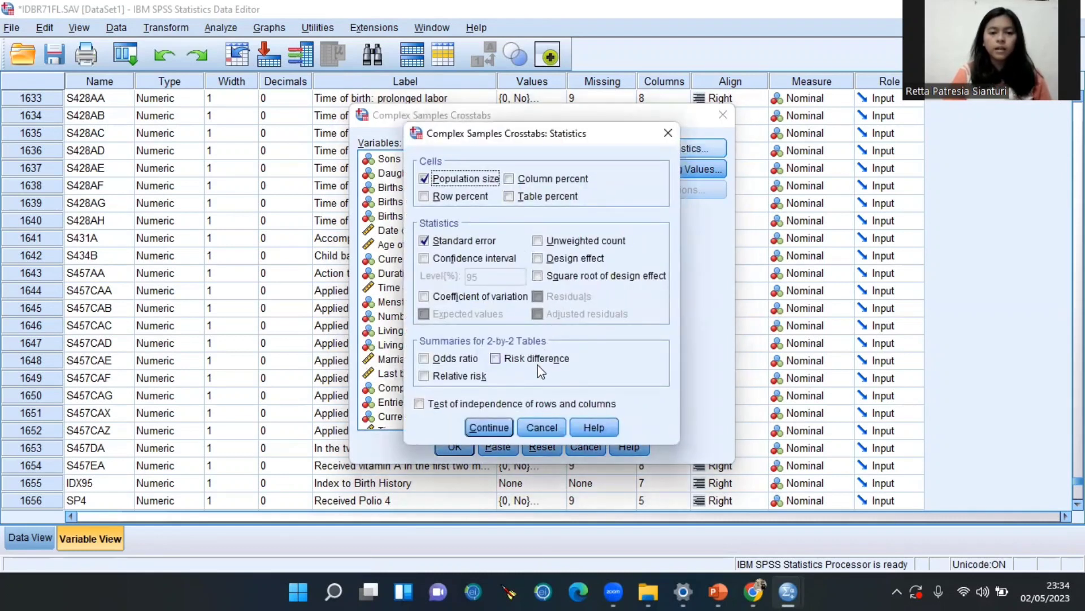
Run the weighted crosstab with row percentages, 95% confidence intervals and an independence test
{"action": "left_click", "coordinate": [424, 197]}
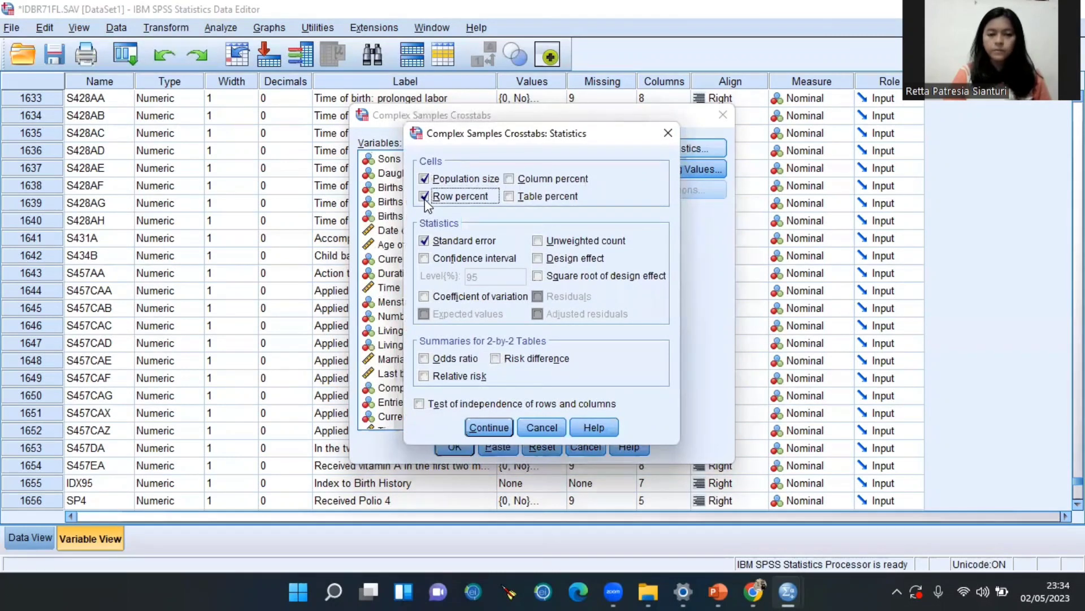
{"action": "left_click", "coordinate": [424, 259]}
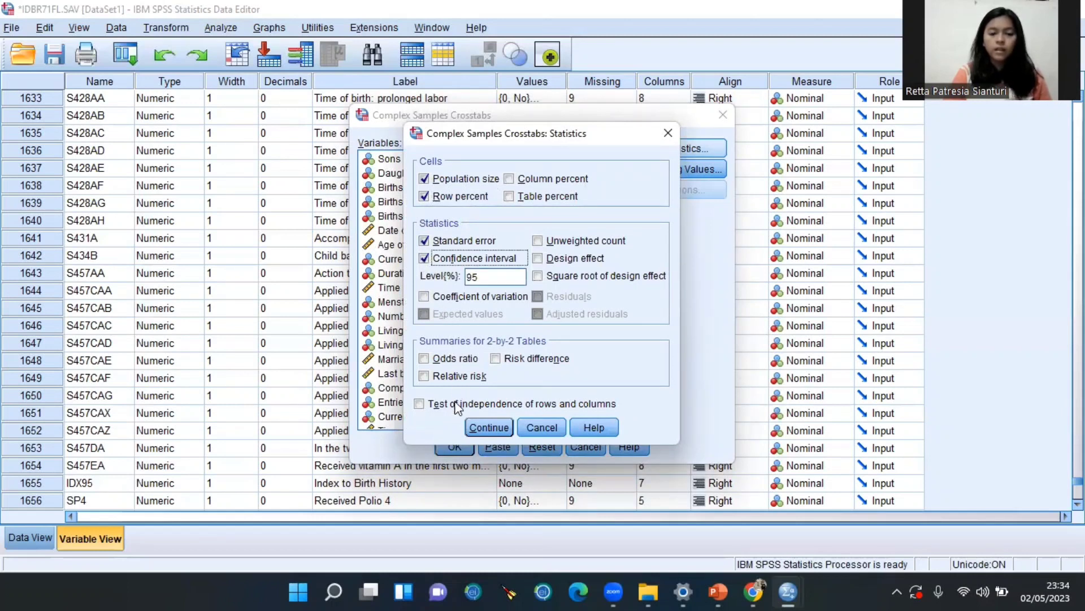
{"action": "left_click", "coordinate": [419, 404]}
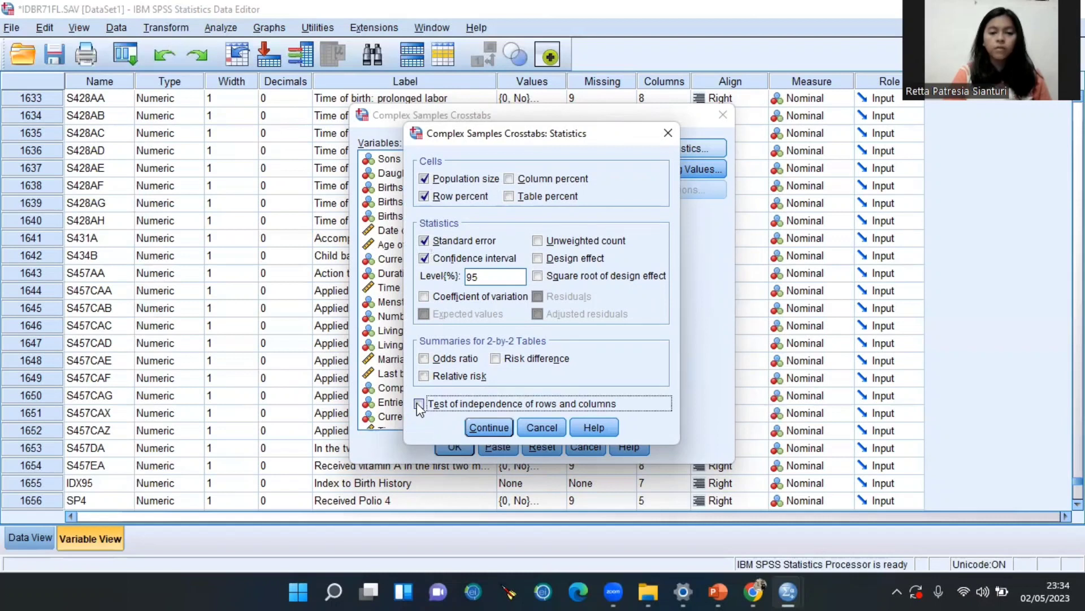
{"action": "left_click", "coordinate": [480, 428]}
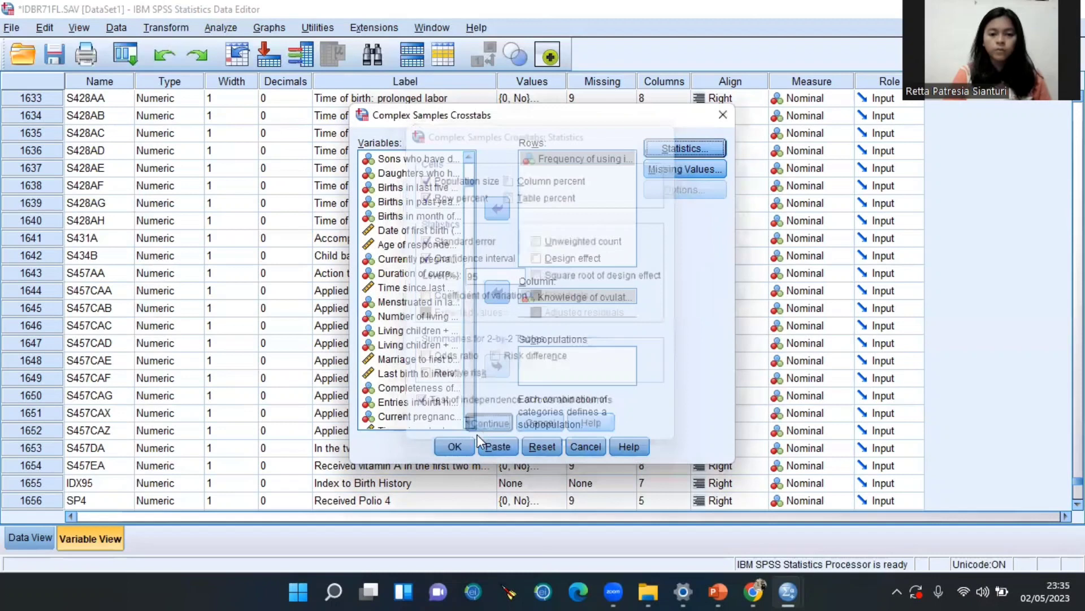
{"action": "left_click", "coordinate": [455, 446]}
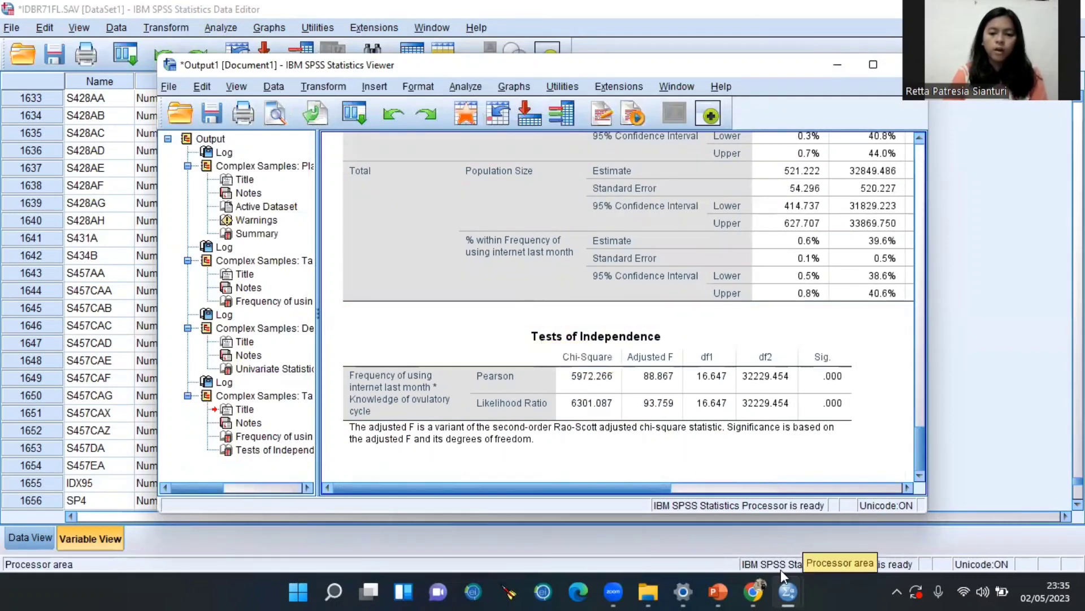
Return to PowerPoint slide 9, which interprets the independence test's significance
{"action": "mouse_move", "coordinate": [718, 591]}
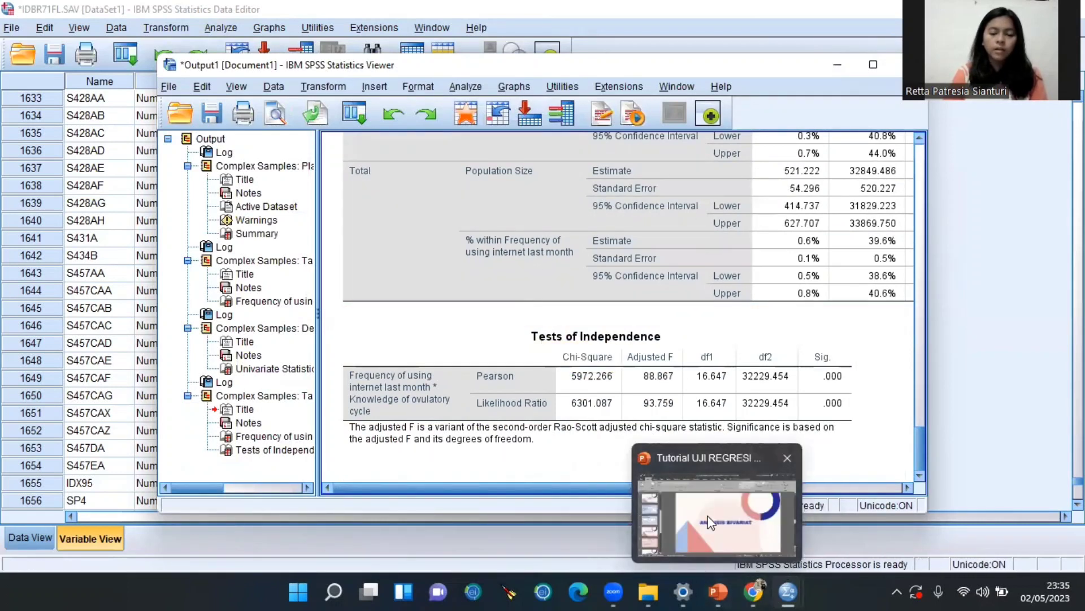
{"action": "left_click", "coordinate": [711, 523]}
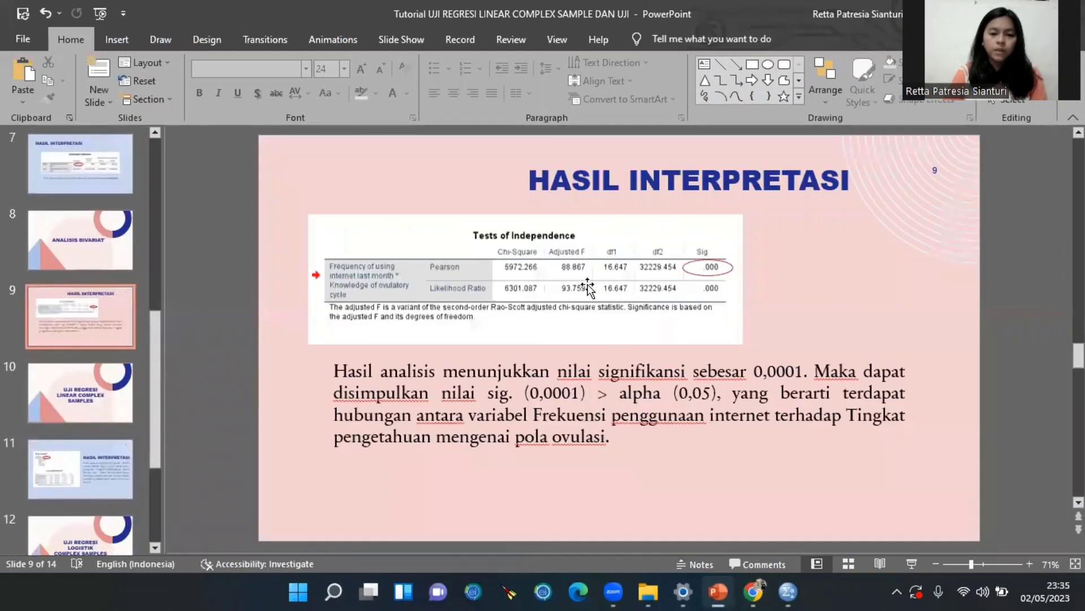
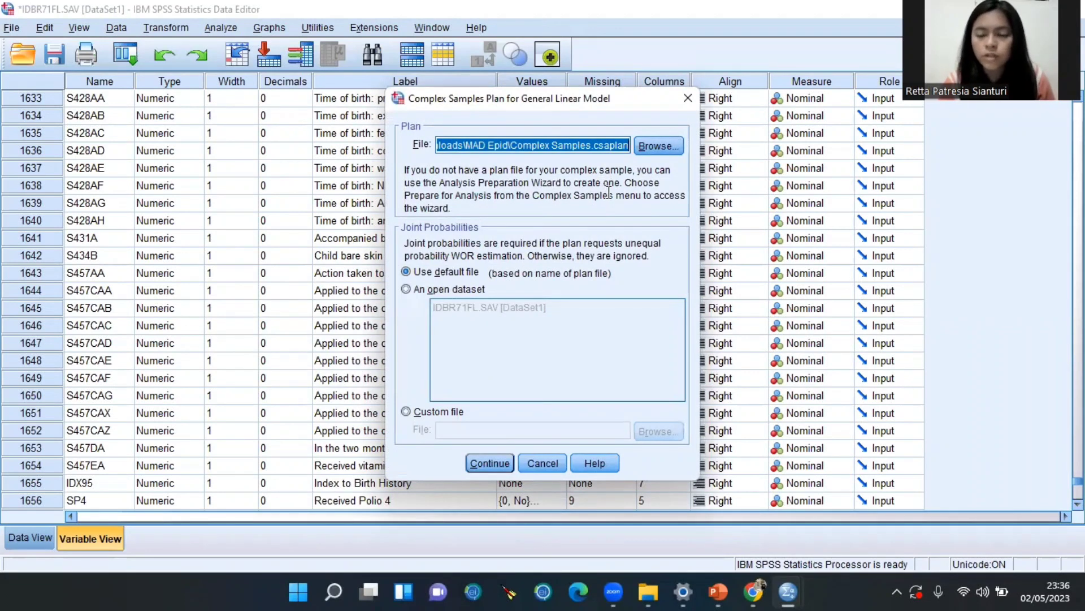
Accept the plan file and set Total children ever born as the dependent variable
{"action": "left_click", "coordinate": [508, 463]}
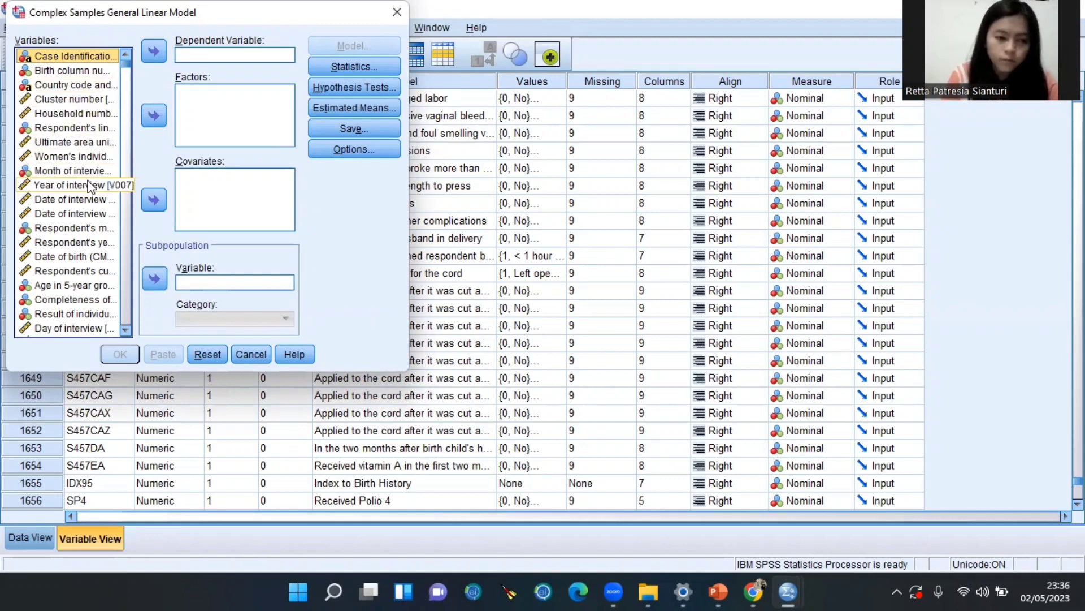
{"action": "scroll", "coordinate": [94, 248], "scroll_direction": "down", "scroll_amount": 1}
{"action": "scroll", "coordinate": [94, 251], "scroll_direction": "down", "scroll_amount": 10}
{"action": "scroll", "coordinate": [91, 257], "scroll_direction": "down", "scroll_amount": 10}
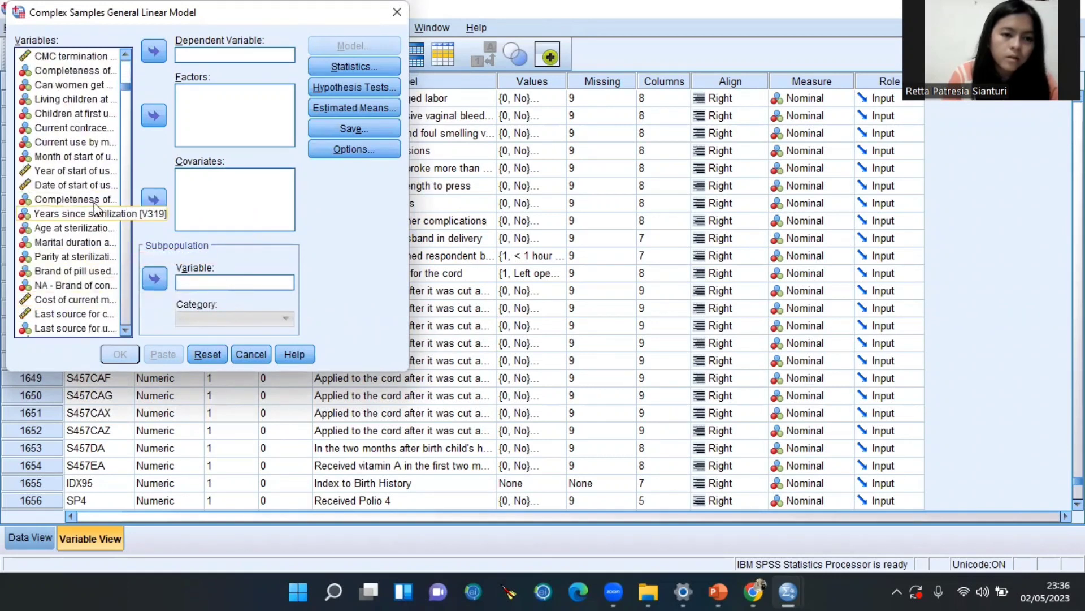
{"action": "scroll", "coordinate": [94, 209], "scroll_direction": "up", "scroll_amount": 4}
{"action": "scroll", "coordinate": [82, 117], "scroll_direction": "up", "scroll_amount": 10}
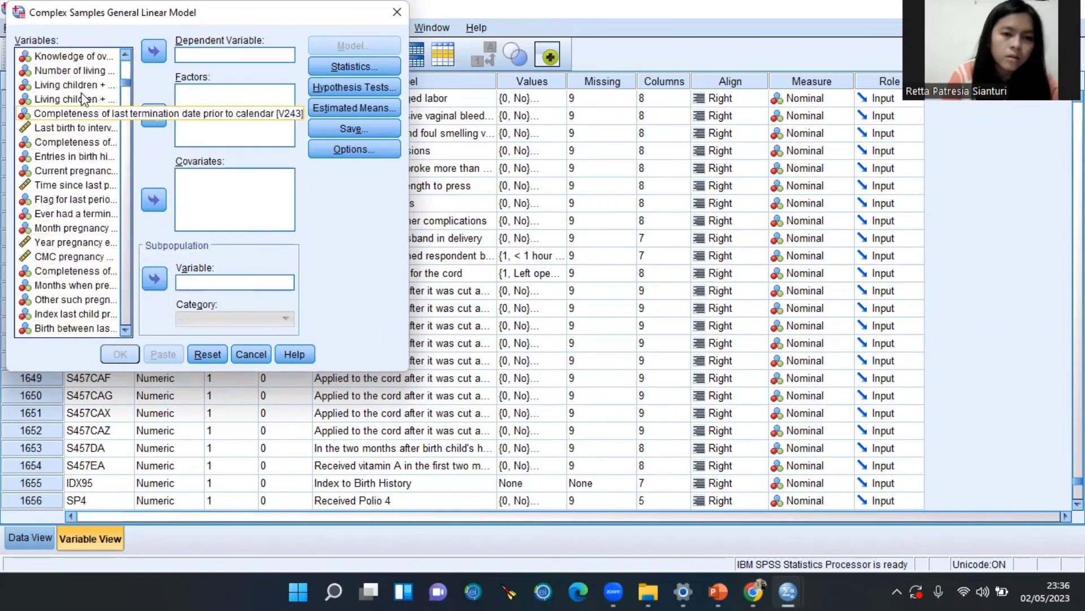
{"action": "scroll", "coordinate": [85, 74], "scroll_direction": "up", "scroll_amount": 4}
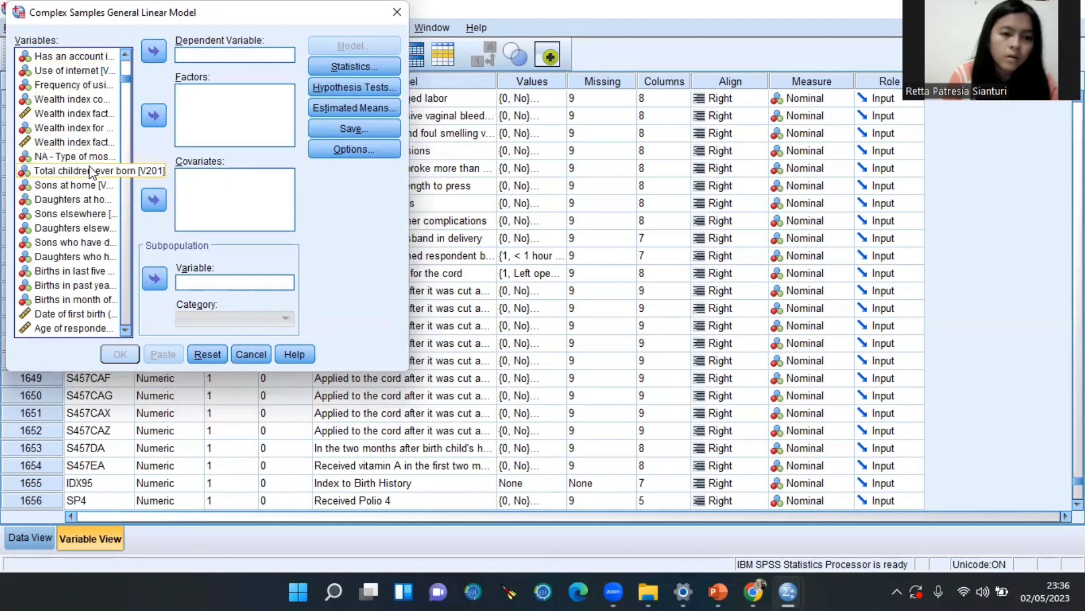
{"action": "left_click", "coordinate": [90, 171]}
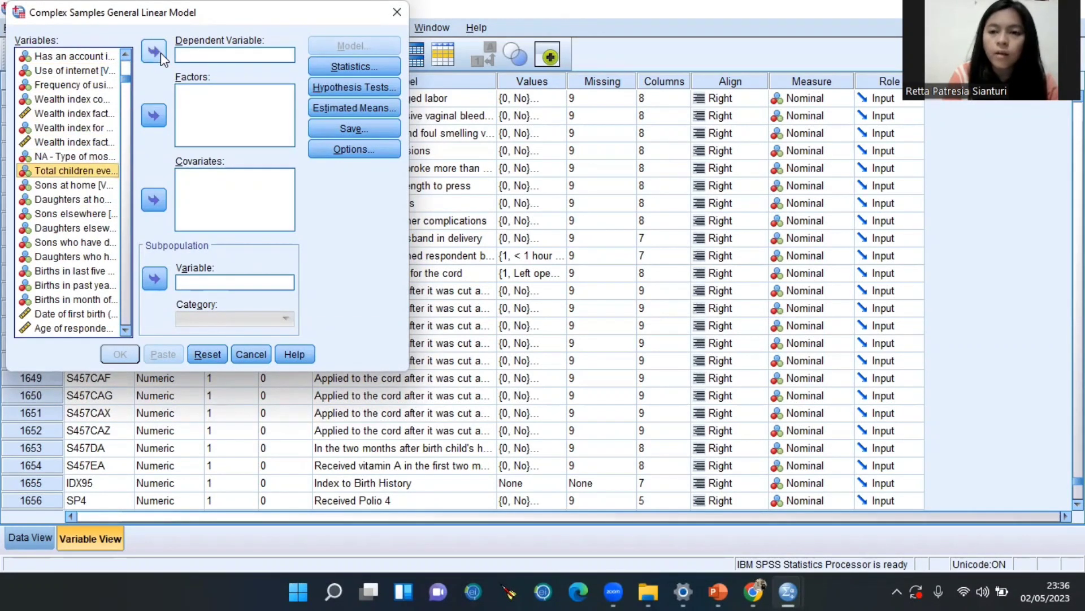
{"action": "left_click", "coordinate": [154, 52]}
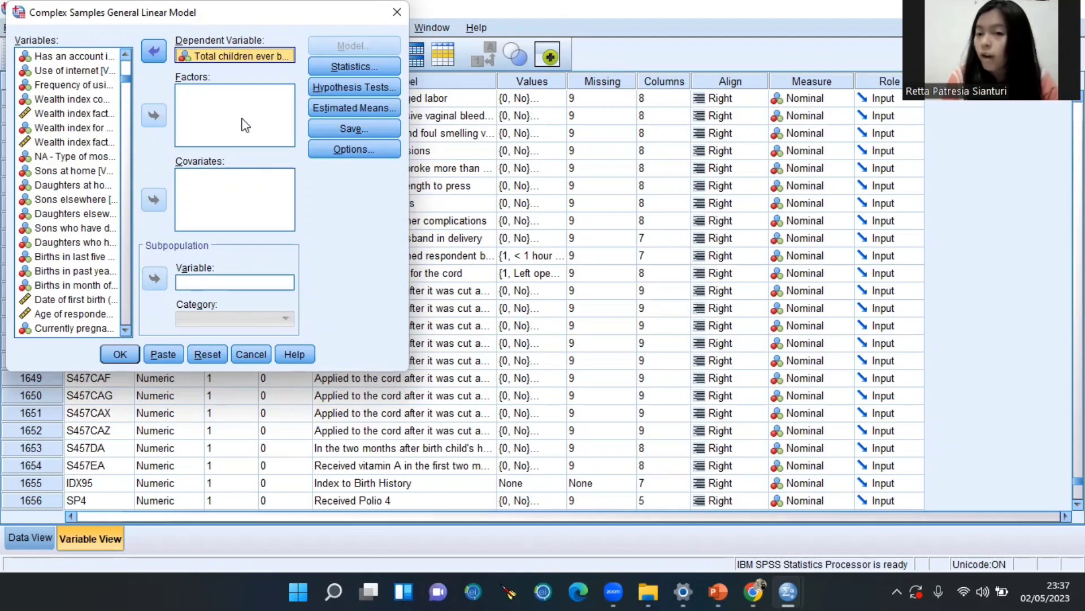
Add the knowledge of ovulatory cycle variable as a model factor
{"action": "left_click", "coordinate": [84, 173]}
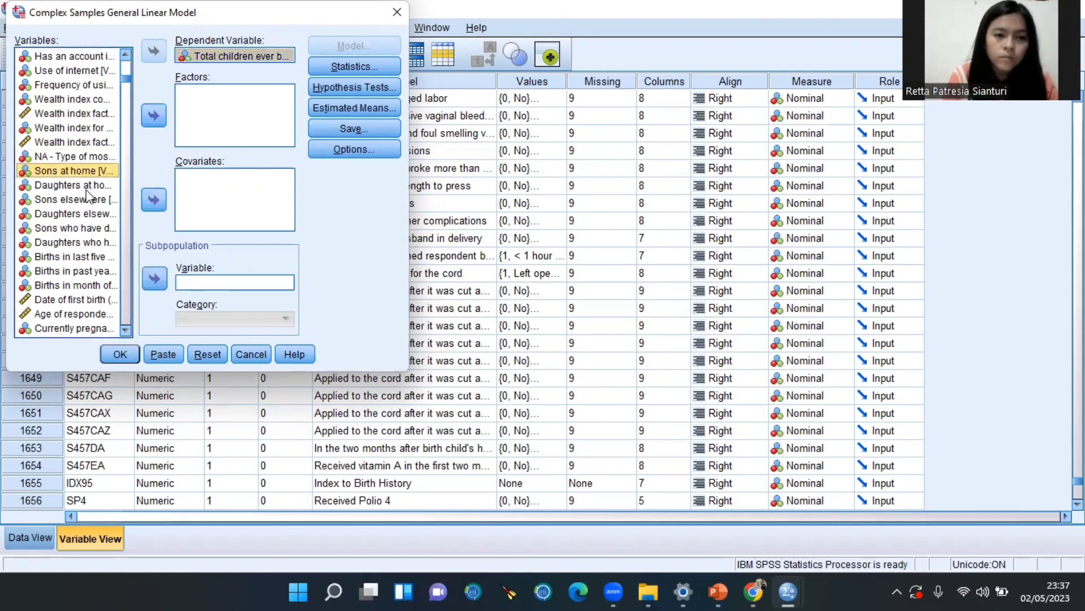
{"action": "scroll", "coordinate": [82, 299], "scroll_direction": "down", "scroll_amount": 1}
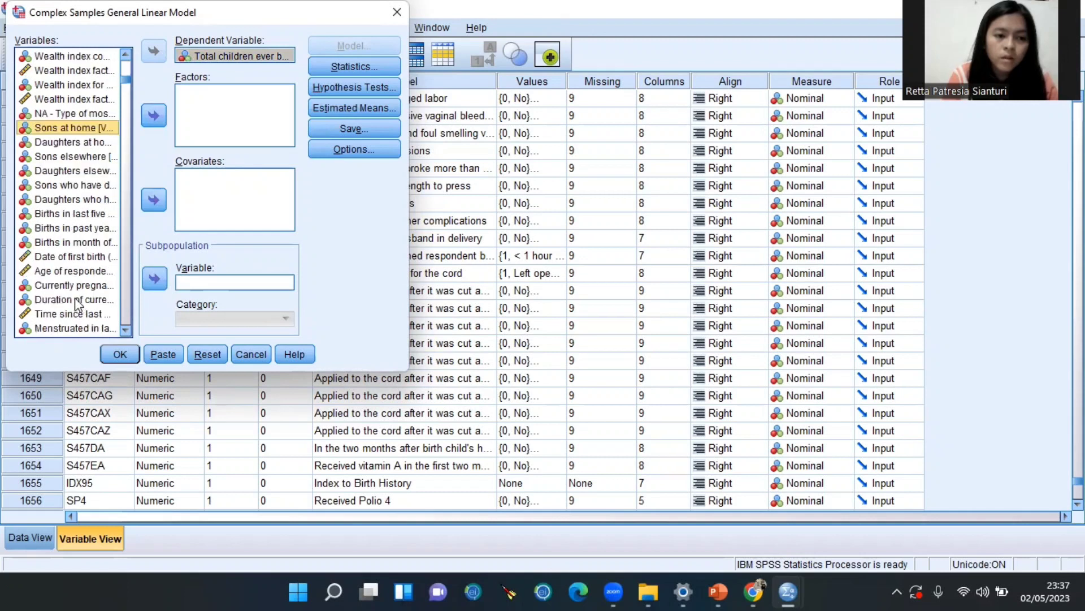
{"action": "left_click", "coordinate": [77, 258]}
{"action": "scroll", "coordinate": [82, 113], "scroll_direction": "up", "scroll_amount": 6}
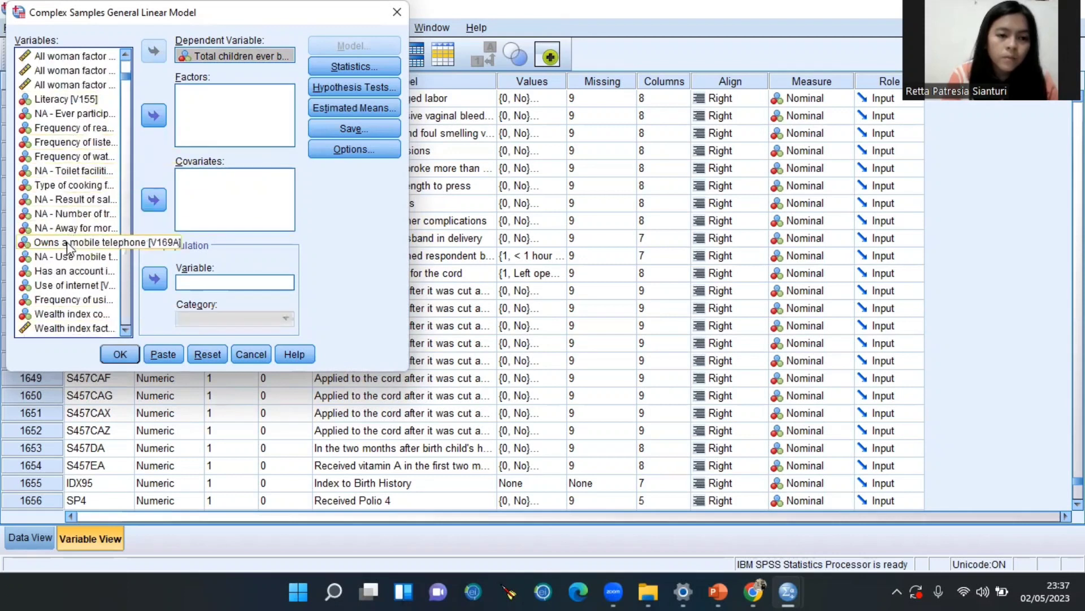
{"action": "scroll", "coordinate": [68, 277], "scroll_direction": "down", "scroll_amount": 5}
{"action": "scroll", "coordinate": [68, 280], "scroll_direction": "down", "scroll_amount": 5}
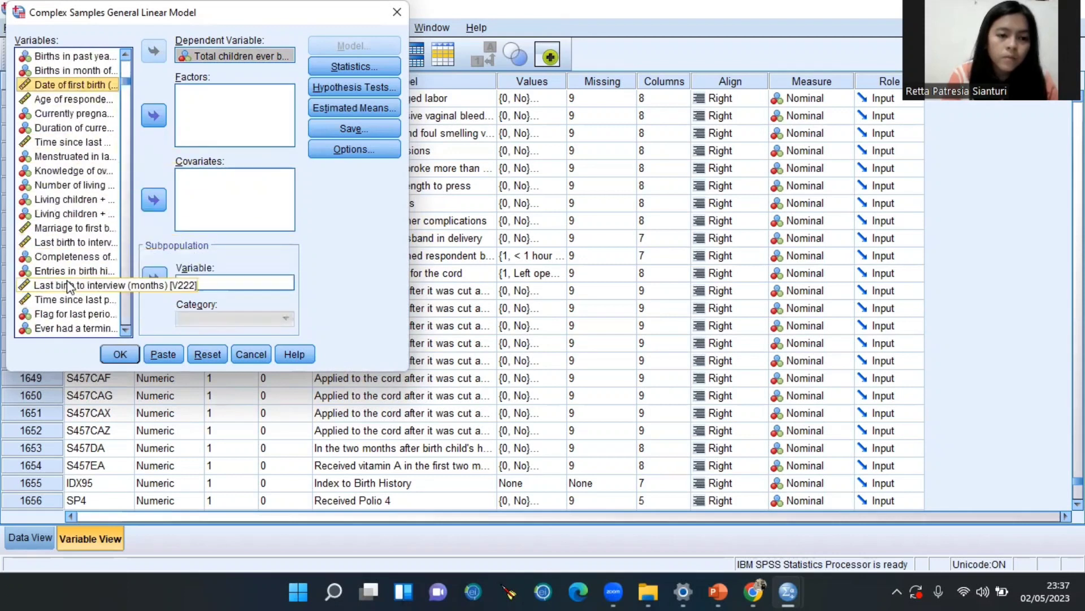
{"action": "left_click", "coordinate": [73, 171]}
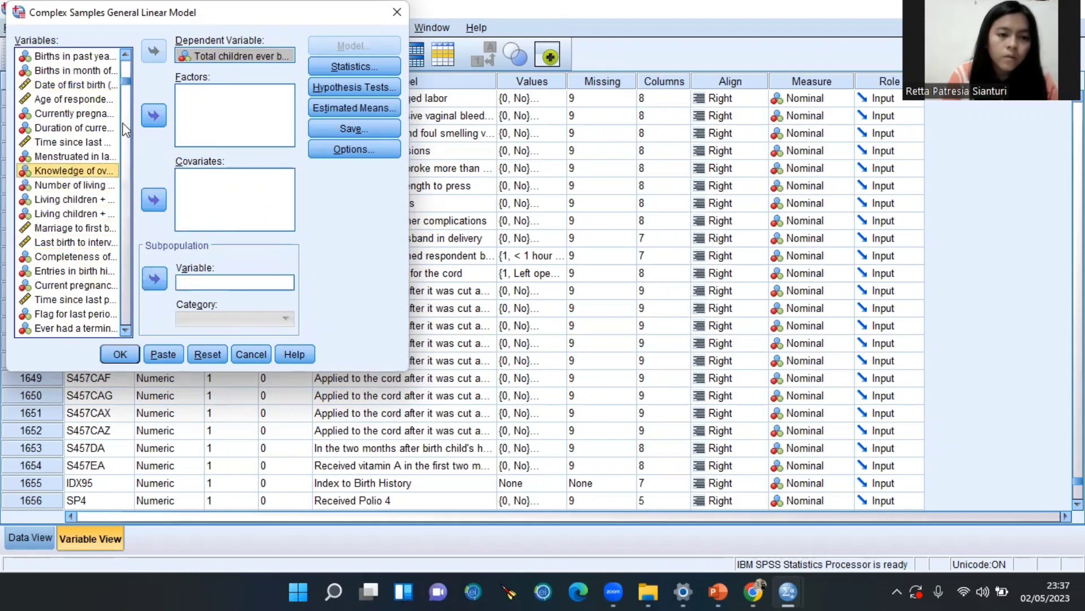
{"action": "left_click", "coordinate": [153, 116]}
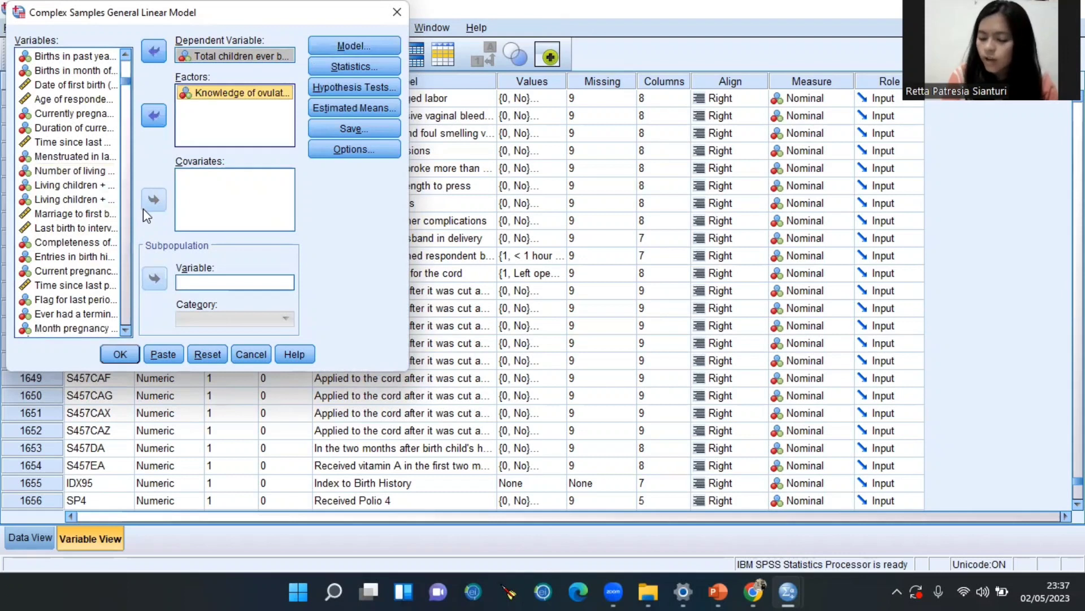
Add Respondent's current age as a covariate
{"action": "scroll", "coordinate": [65, 158], "scroll_direction": "up", "scroll_amount": 4}
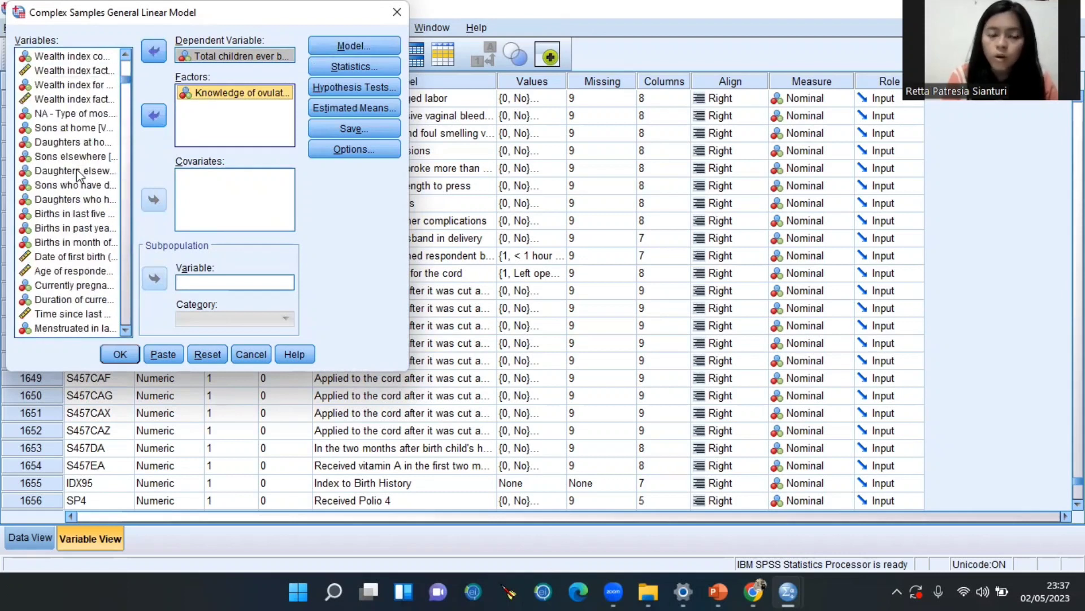
{"action": "scroll", "coordinate": [76, 169], "scroll_direction": "up", "scroll_amount": 15}
{"action": "scroll", "coordinate": [76, 169], "scroll_direction": "up", "scroll_amount": 12}
{"action": "scroll", "coordinate": [79, 148], "scroll_direction": "up", "scroll_amount": 5}
{"action": "scroll", "coordinate": [79, 148], "scroll_direction": "up", "scroll_amount": 3}
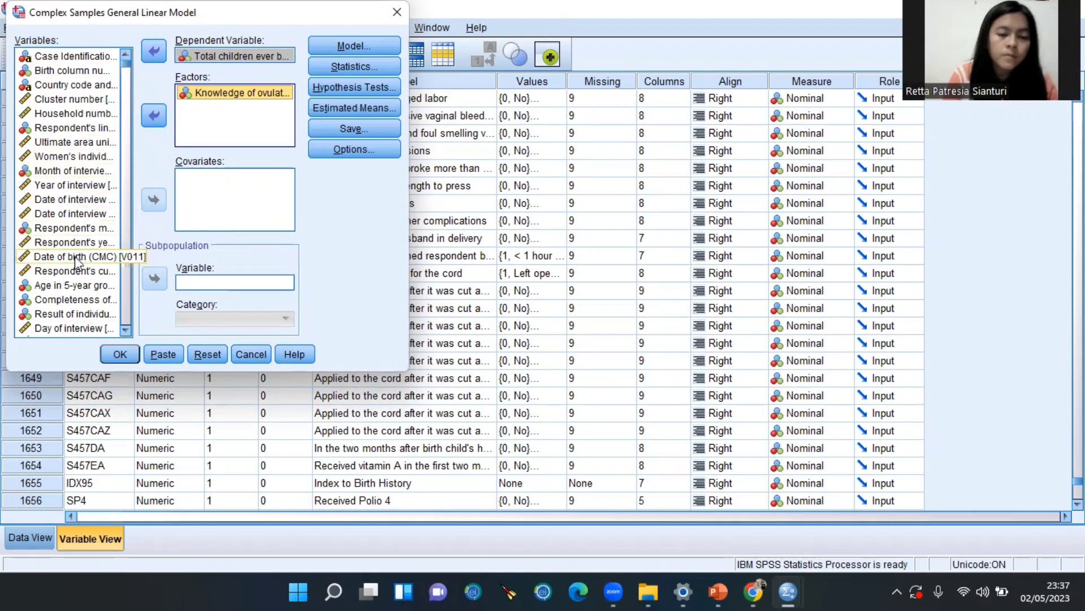
{"action": "left_click", "coordinate": [77, 271]}
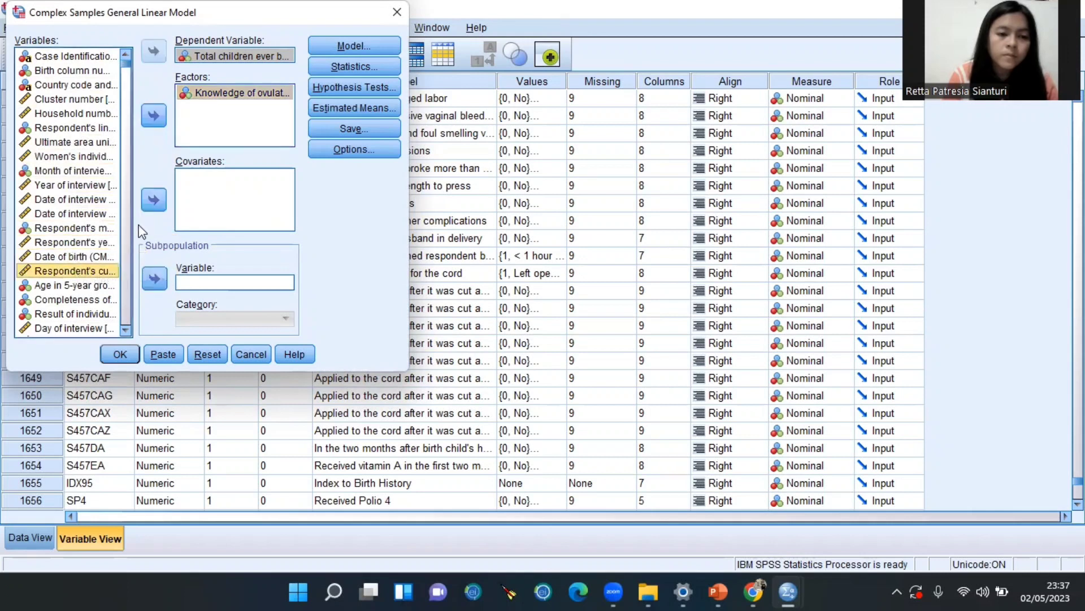
{"action": "left_click", "coordinate": [152, 201]}
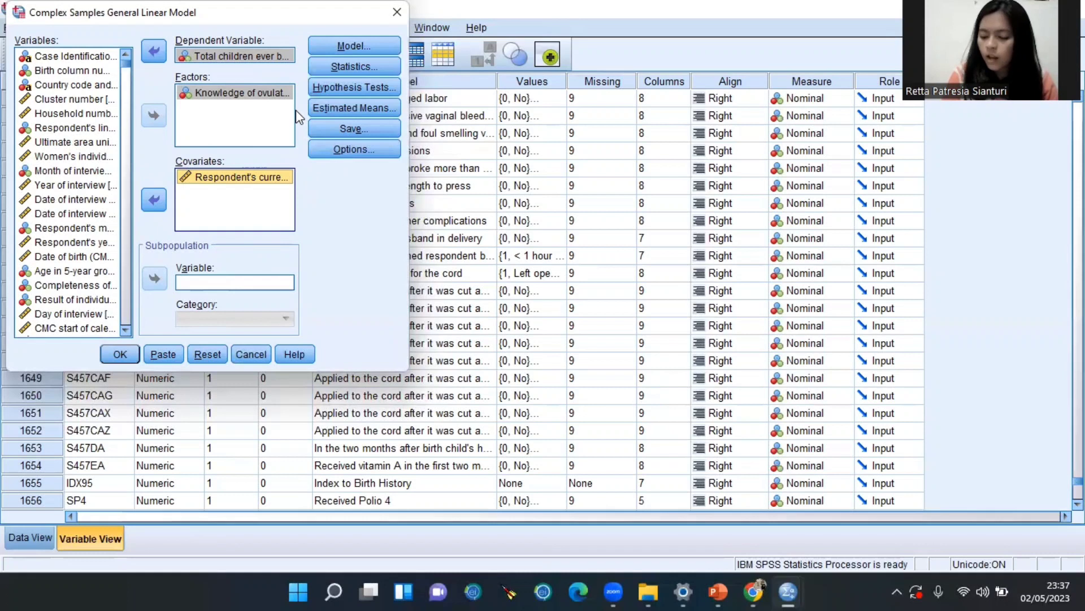
Tick Estimate, Standard error and Confidence interval in the model's Statistics options
{"action": "left_click", "coordinate": [360, 69]}
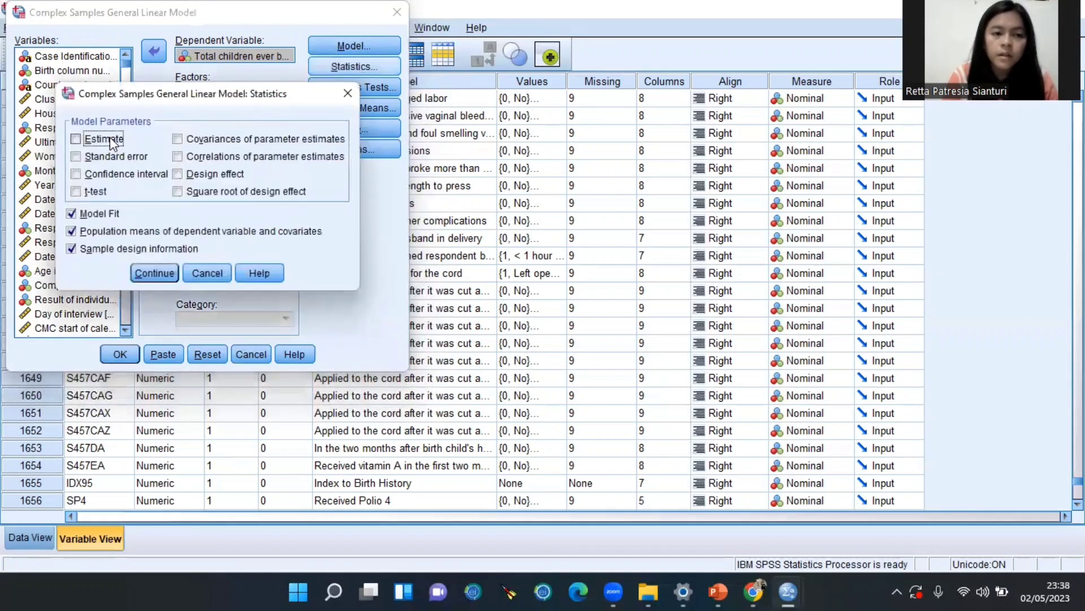
{"action": "left_click", "coordinate": [110, 137]}
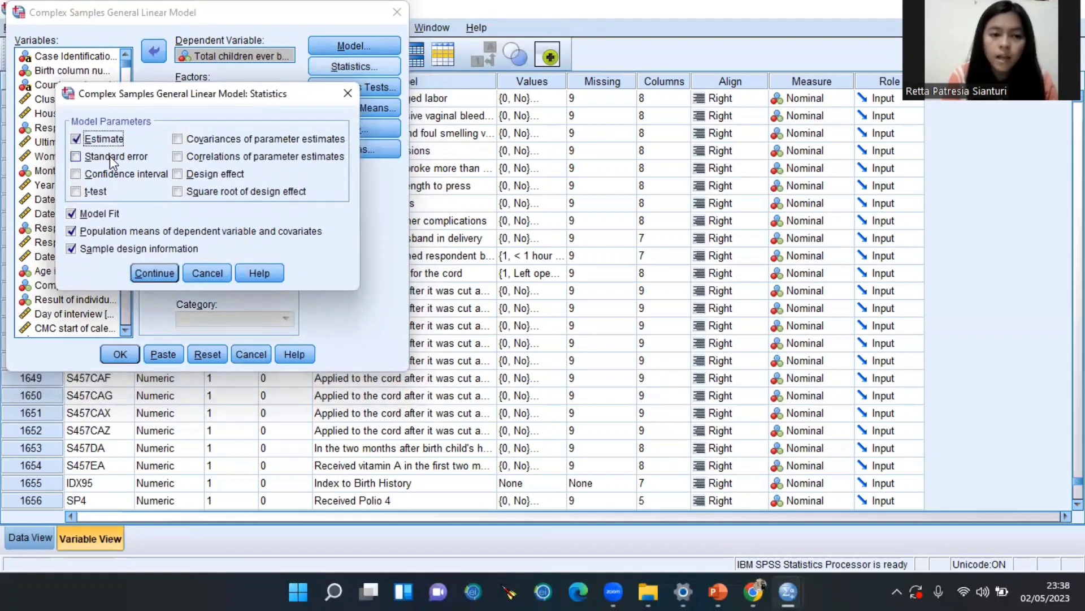
{"action": "left_click", "coordinate": [110, 156]}
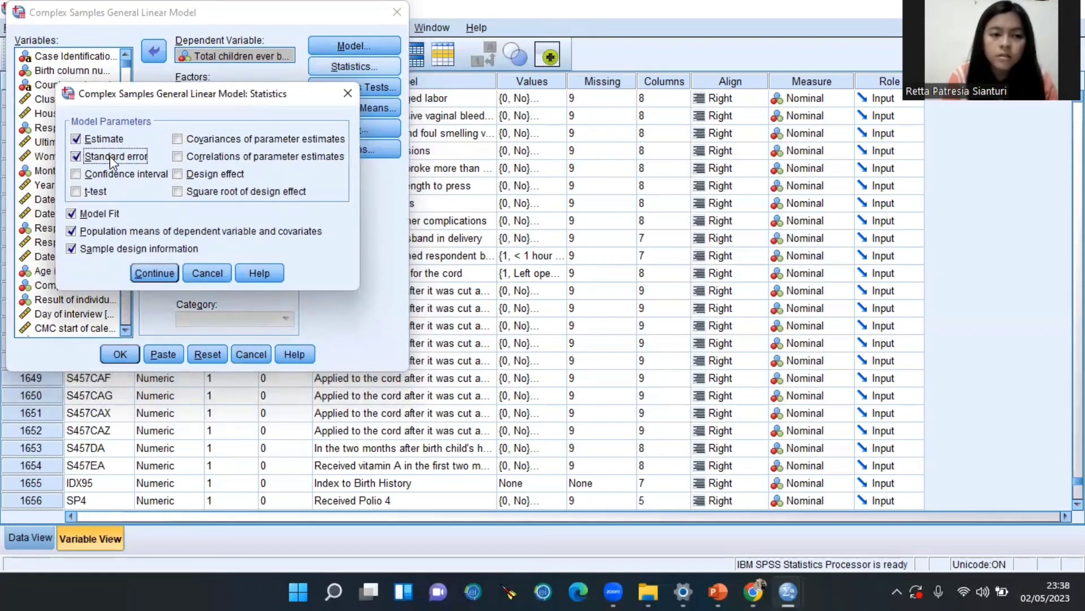
{"action": "left_click", "coordinate": [85, 175]}
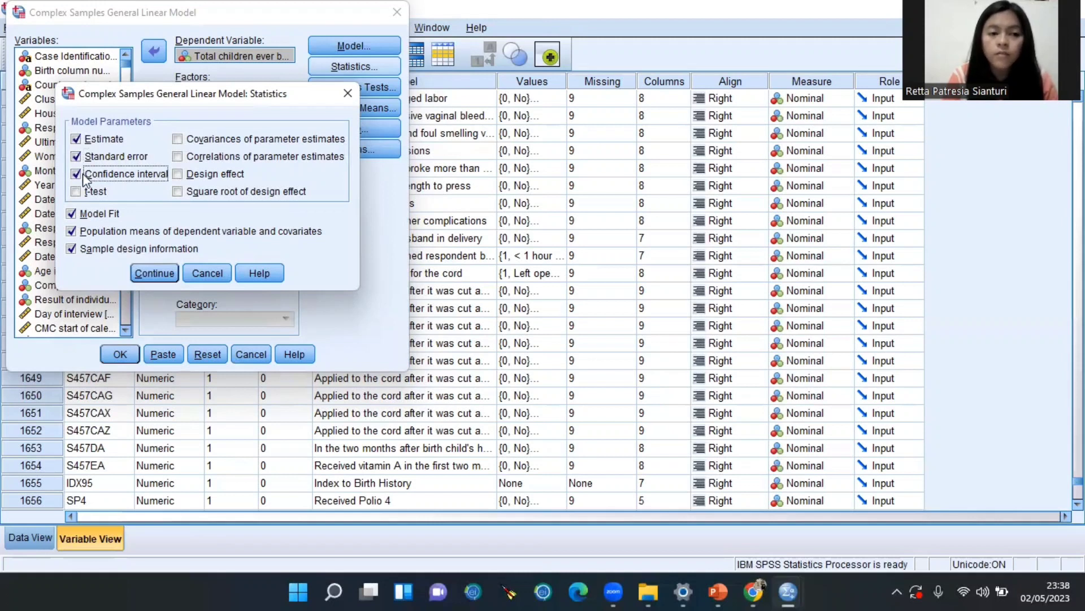
{"action": "left_click", "coordinate": [155, 273]}
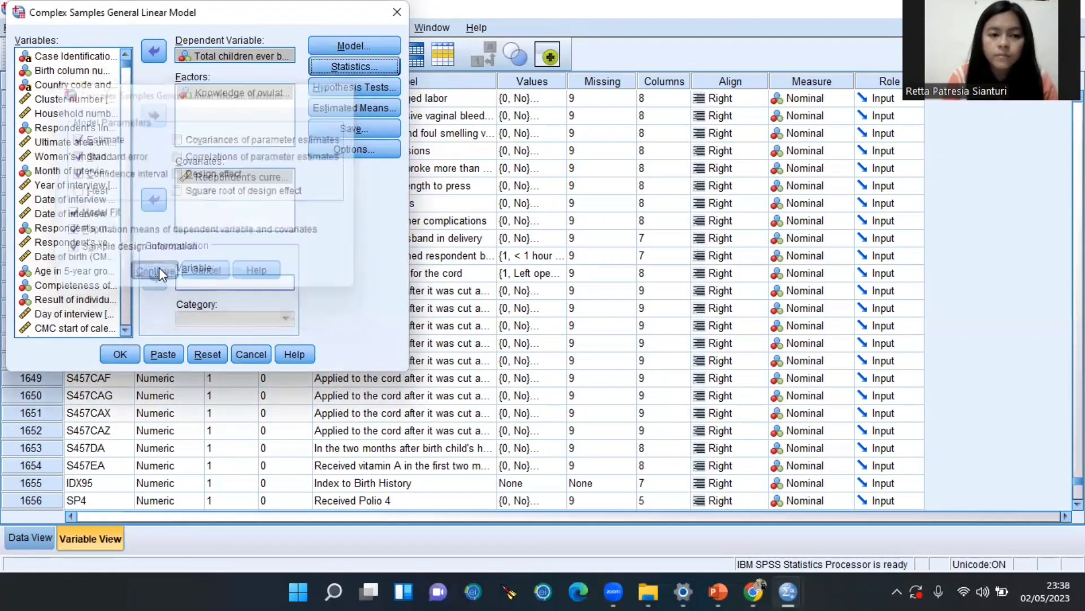
Run the model and view the Model Summary (R Square .216) and Tests of Model Effects
{"action": "left_click", "coordinate": [119, 354]}
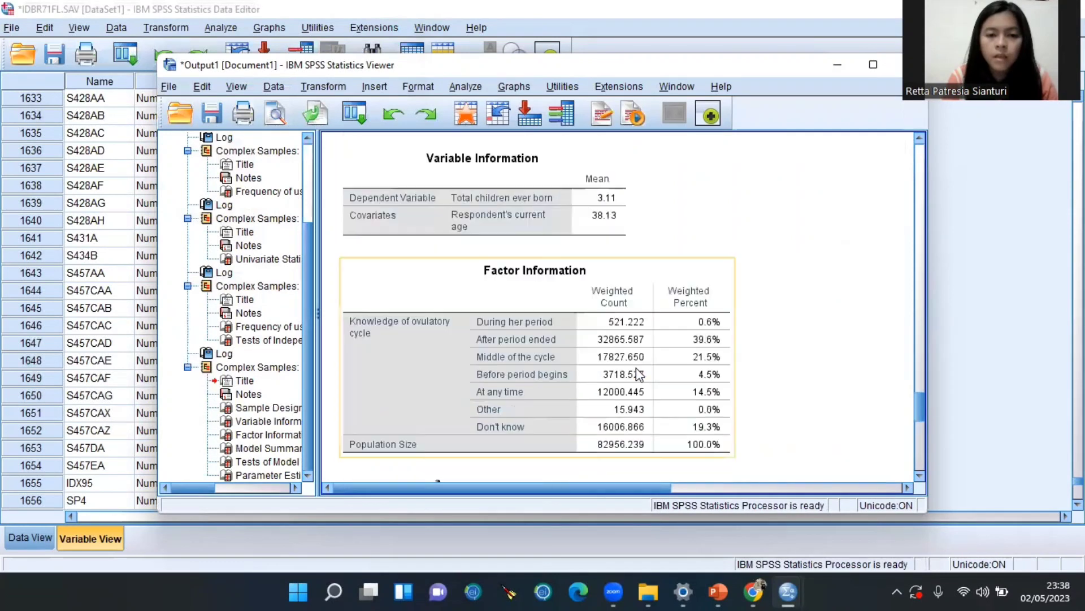
{"action": "scroll", "coordinate": [639, 377], "scroll_direction": "up", "scroll_amount": 2}
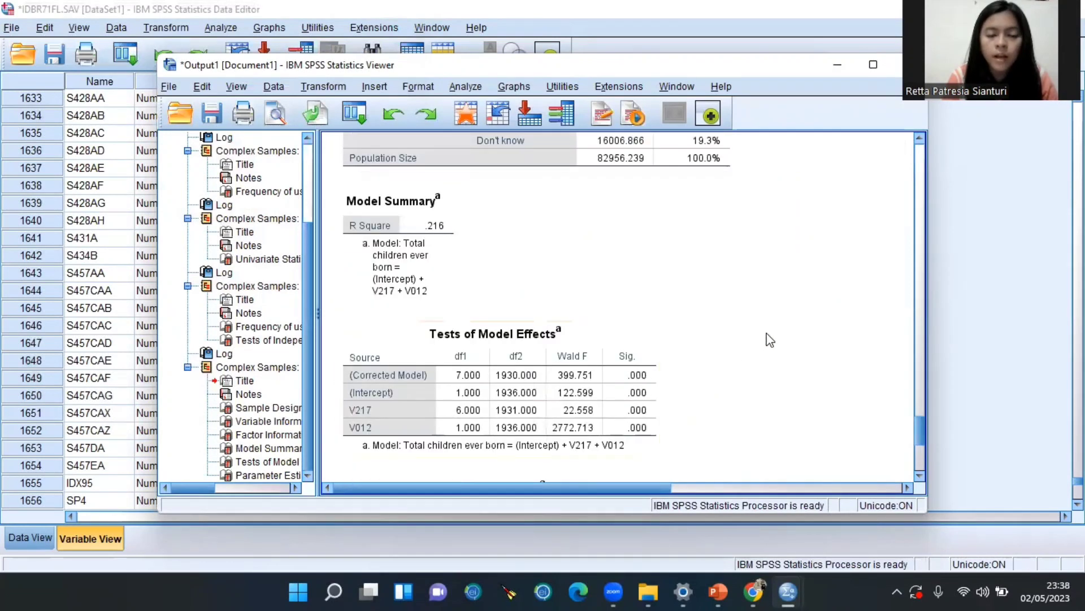
In PowerPoint, review slides 11 to 13 on the logistic complex samples interpretation
{"action": "left_click", "coordinate": [718, 592]}
{"action": "scroll", "coordinate": [679, 467], "scroll_direction": "down", "scroll_amount": 1}
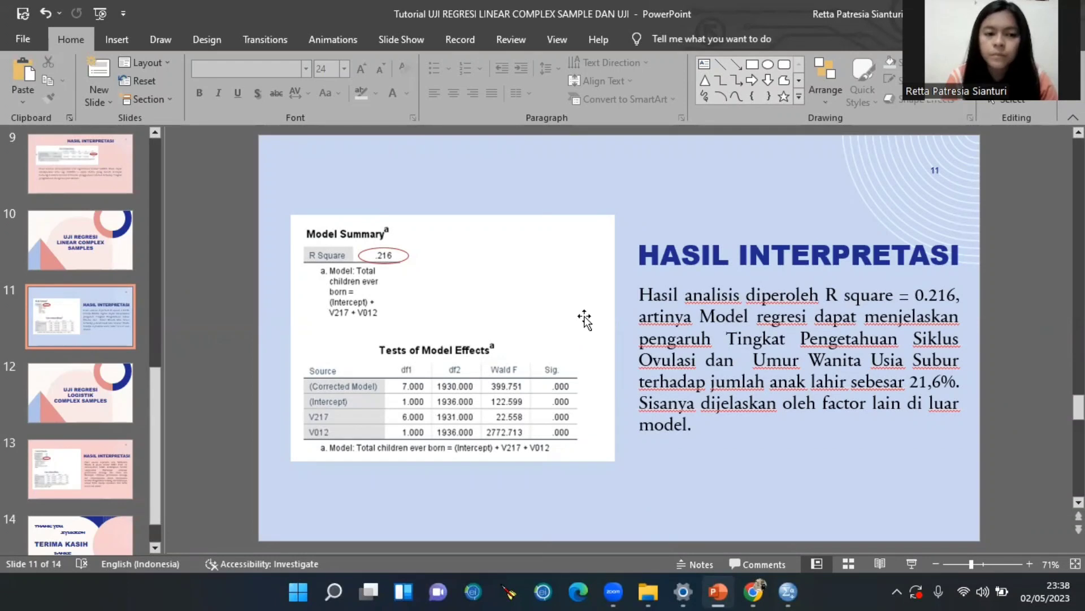
{"action": "scroll", "coordinate": [218, 342], "scroll_direction": "down", "scroll_amount": 1}
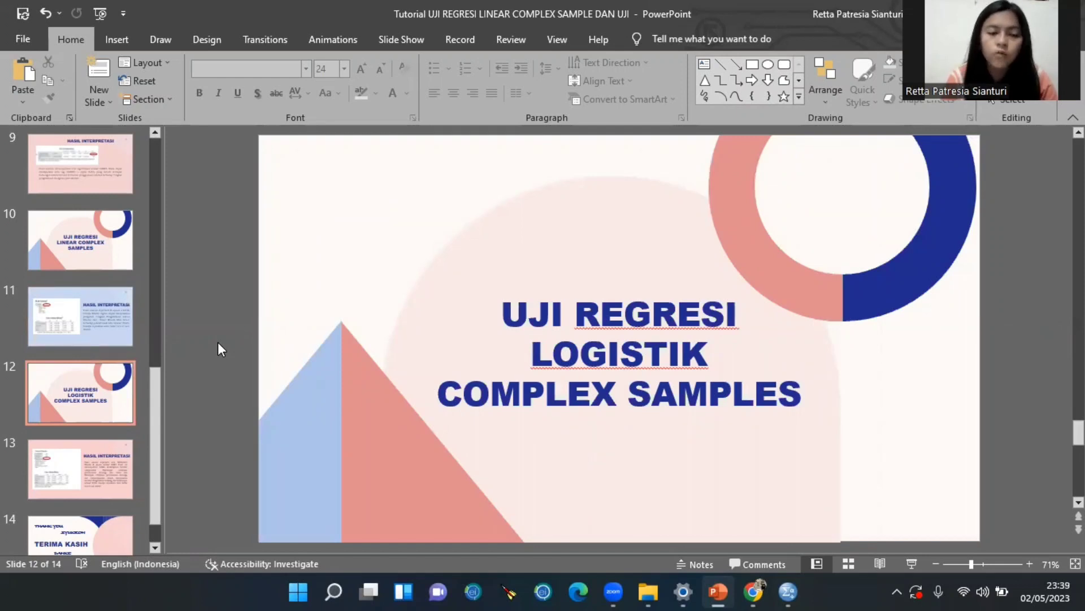
{"action": "scroll", "coordinate": [218, 342], "scroll_direction": "down", "scroll_amount": 1}
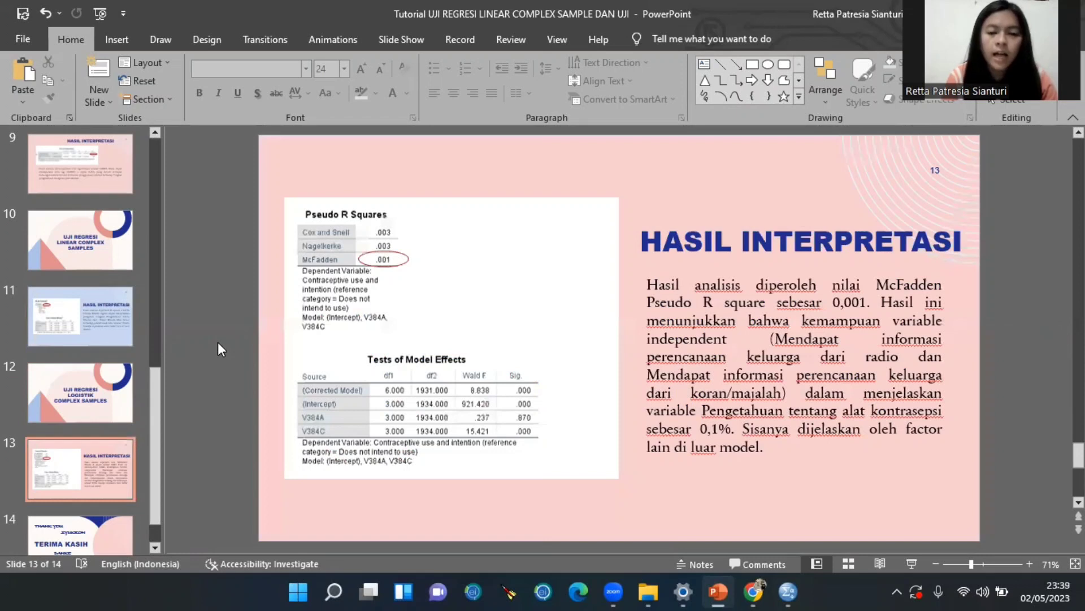
{"action": "scroll", "coordinate": [219, 342], "scroll_direction": "up", "scroll_amount": 1}
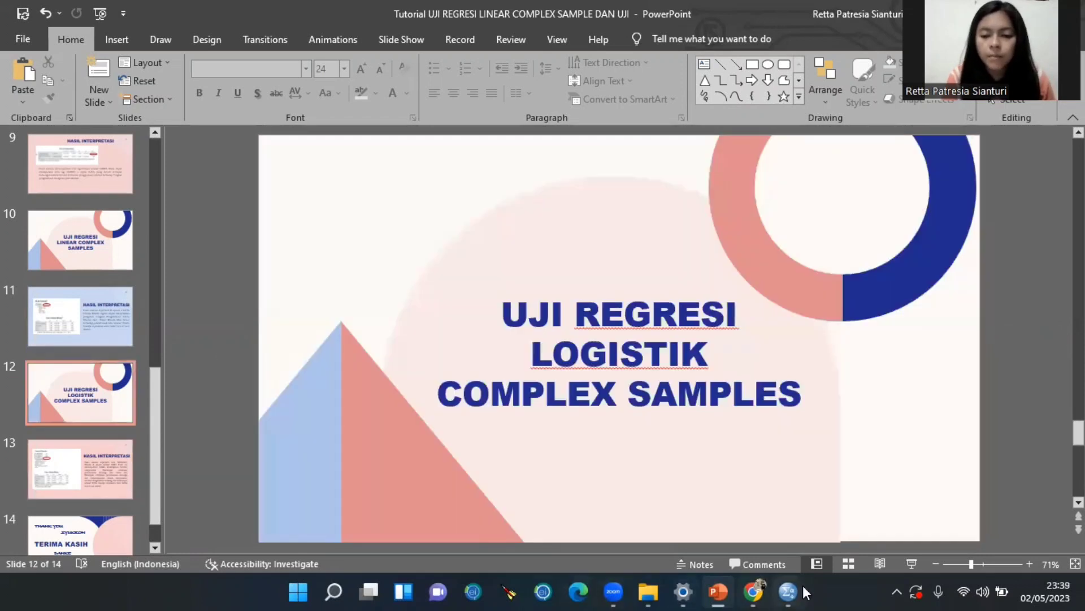
Back in the SPSS data file, choose Analyze > Complex Samples > Logistic Regression
{"action": "mouse_move", "coordinate": [791, 591]}
{"action": "left_click", "coordinate": [821, 500]}
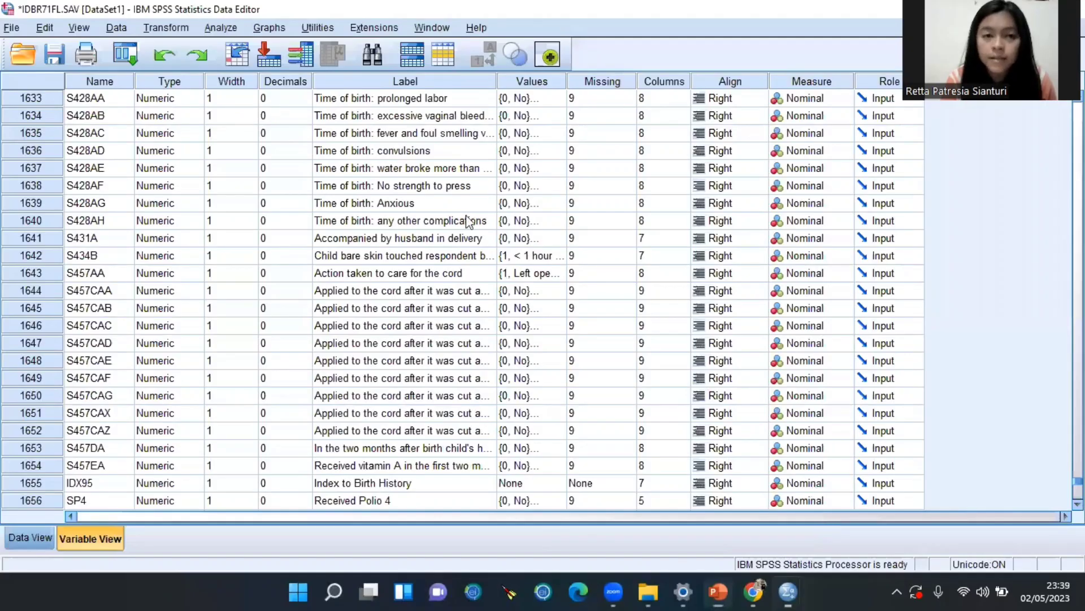
{"action": "left_click", "coordinate": [225, 32]}
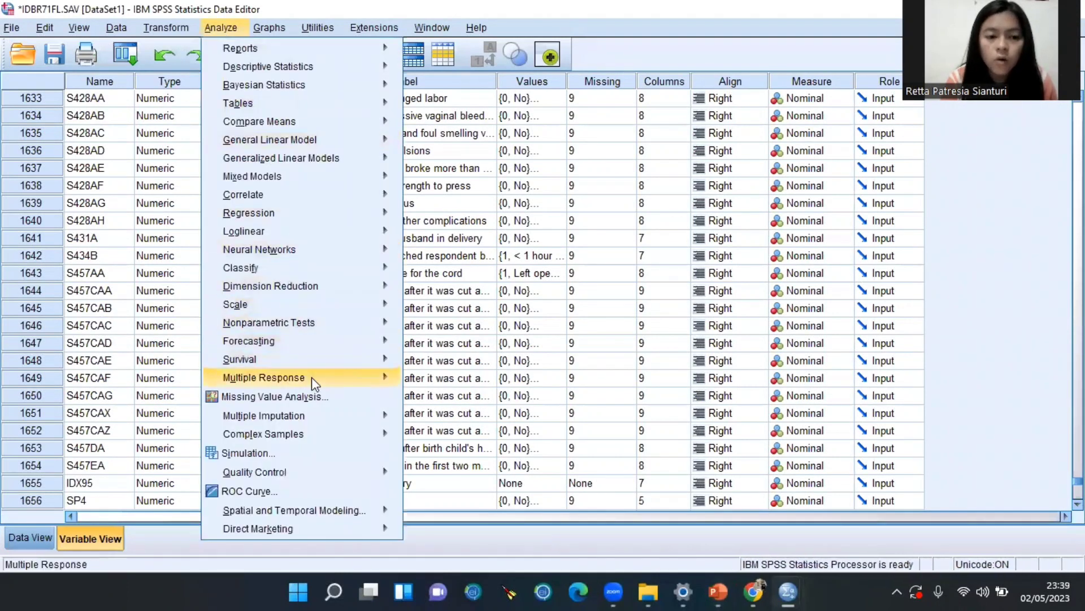
{"action": "mouse_move", "coordinate": [319, 432]}
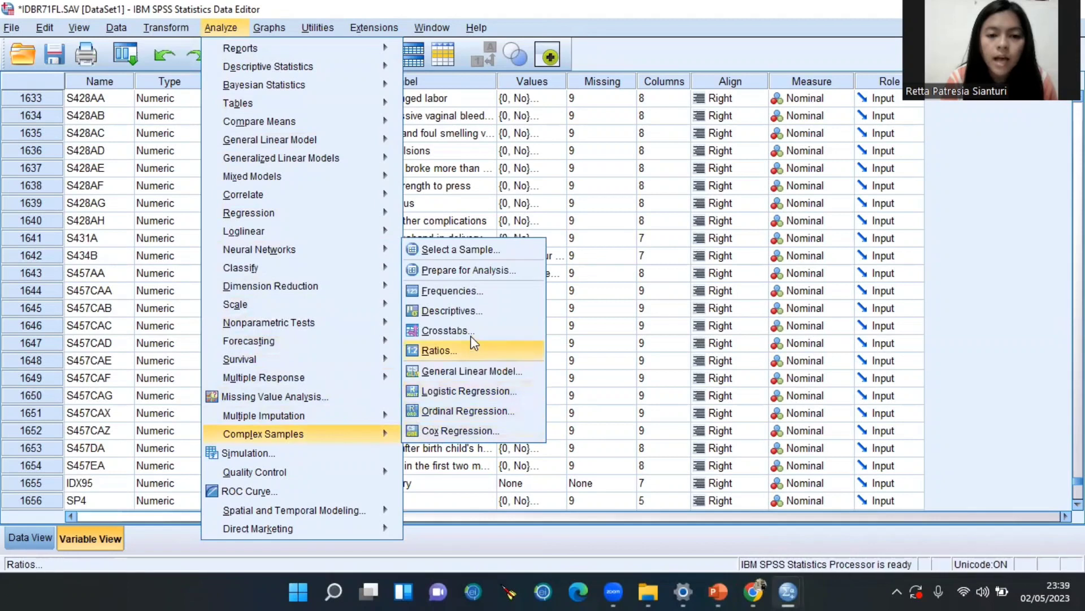
{"action": "left_click", "coordinate": [481, 391]}
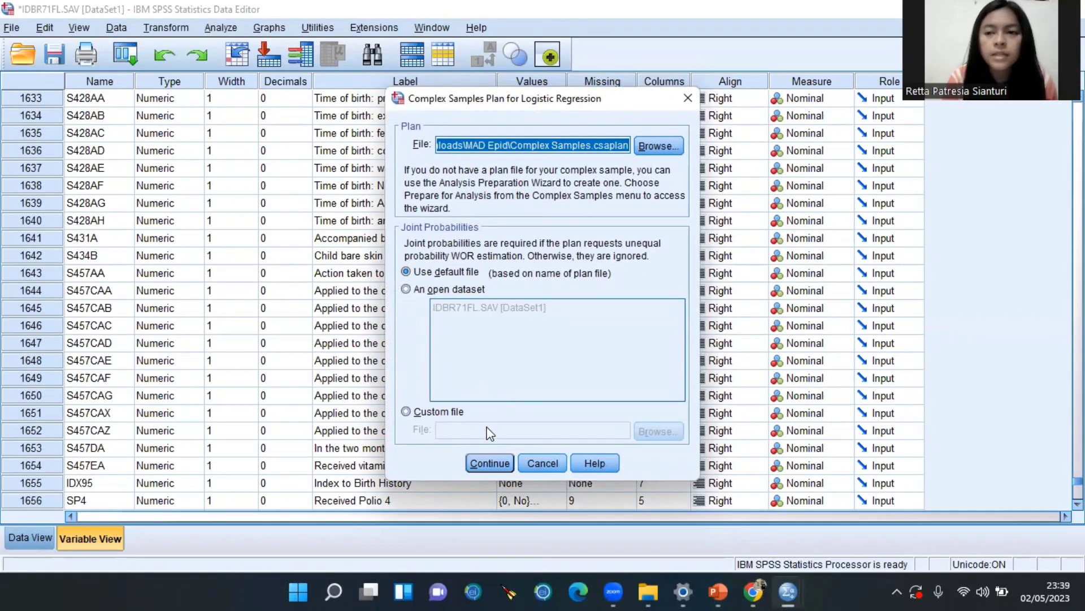
Keep the default Complex Samples.csaplan plan file and browse the logistic regression variable list
{"action": "left_click", "coordinate": [490, 463]}
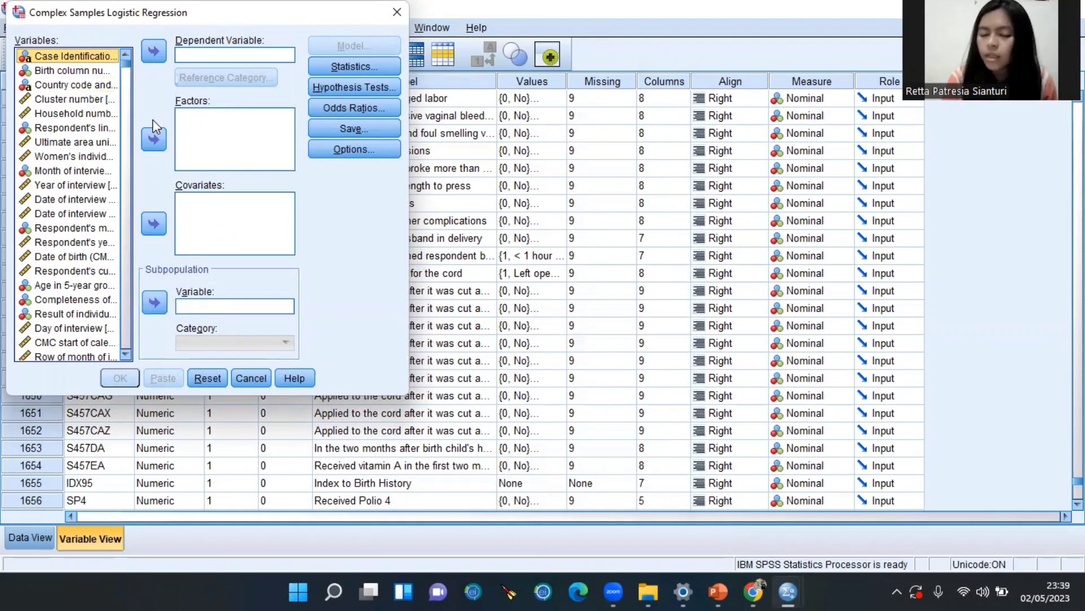
{"action": "scroll", "coordinate": [85, 96], "scroll_direction": "down", "scroll_amount": 2}
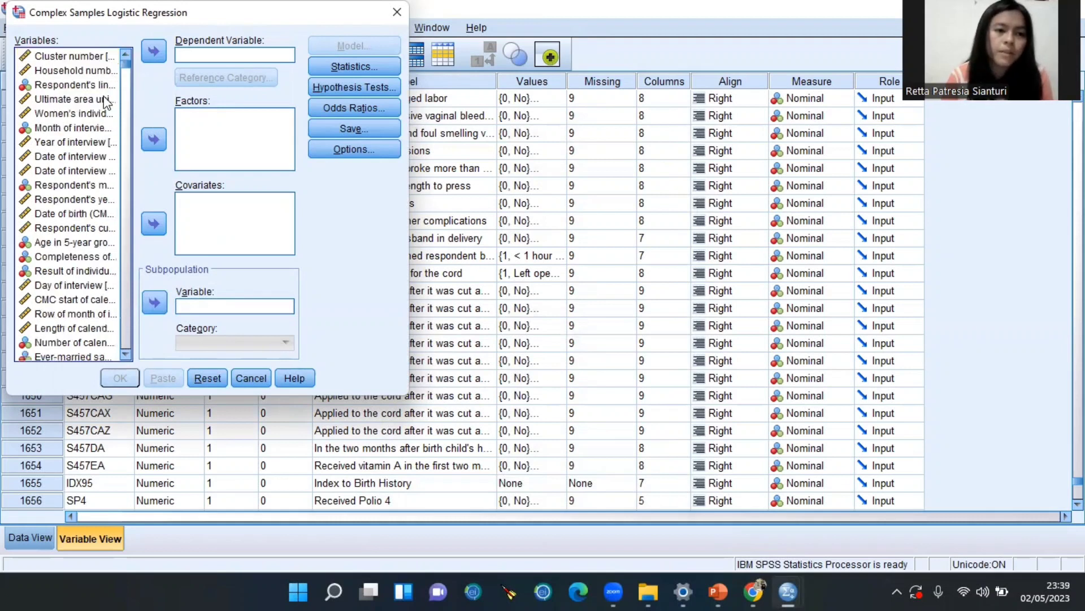
{"action": "left_click", "coordinate": [105, 101]}
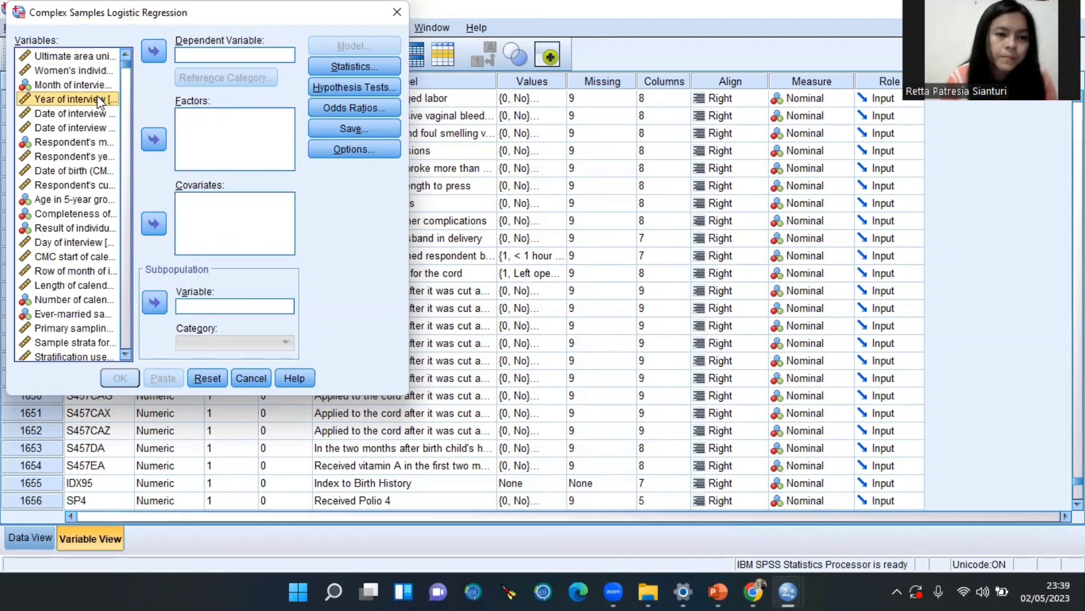
{"action": "scroll", "coordinate": [101, 172], "scroll_direction": "down", "scroll_amount": 6}
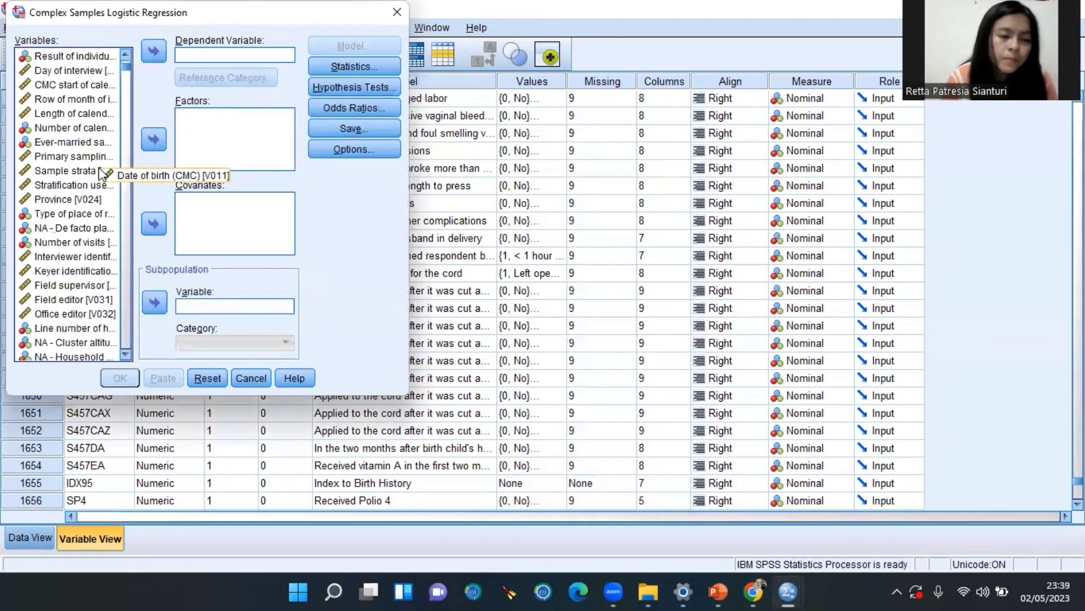
{"action": "scroll", "coordinate": [100, 172], "scroll_direction": "down", "scroll_amount": 1}
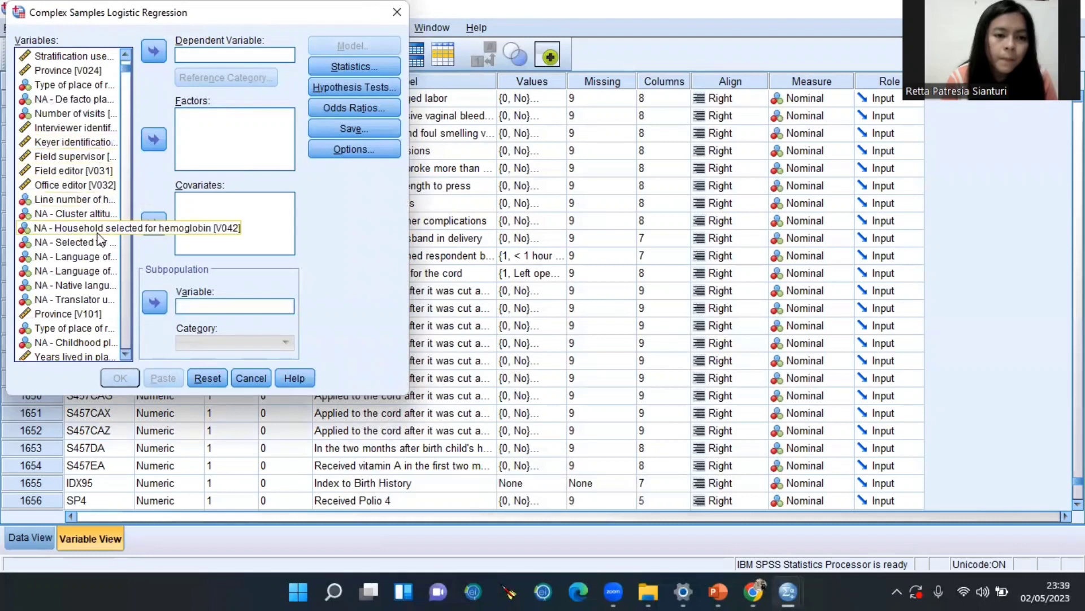
{"action": "scroll", "coordinate": [101, 241], "scroll_direction": "down", "scroll_amount": 3}
{"action": "scroll", "coordinate": [99, 240], "scroll_direction": "down", "scroll_amount": 10}
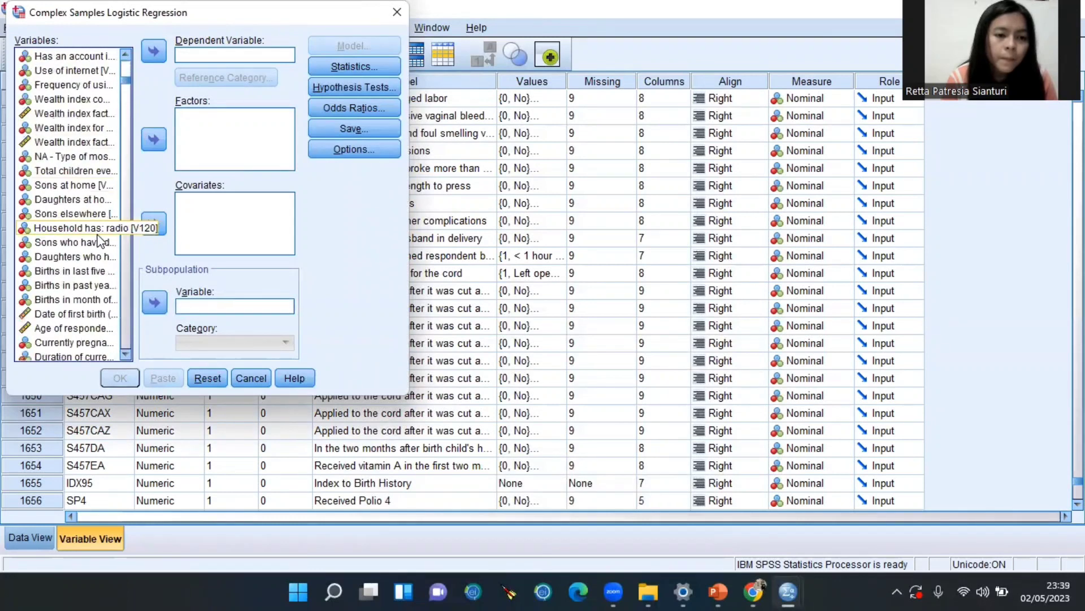
{"action": "scroll", "coordinate": [89, 306], "scroll_direction": "down", "scroll_amount": 10}
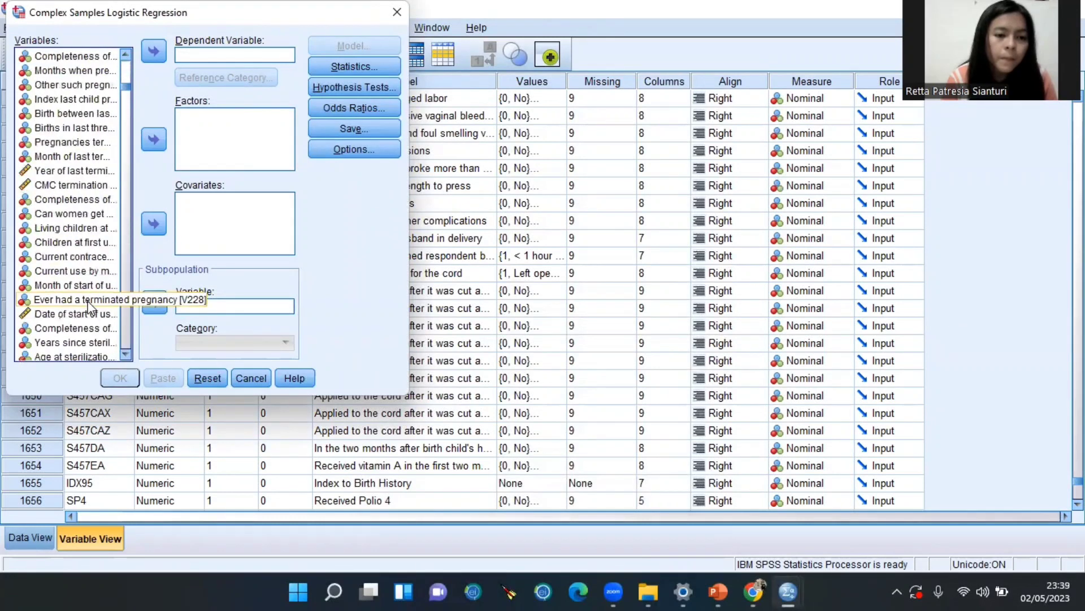
{"action": "scroll", "coordinate": [89, 354], "scroll_direction": "down", "scroll_amount": 6}
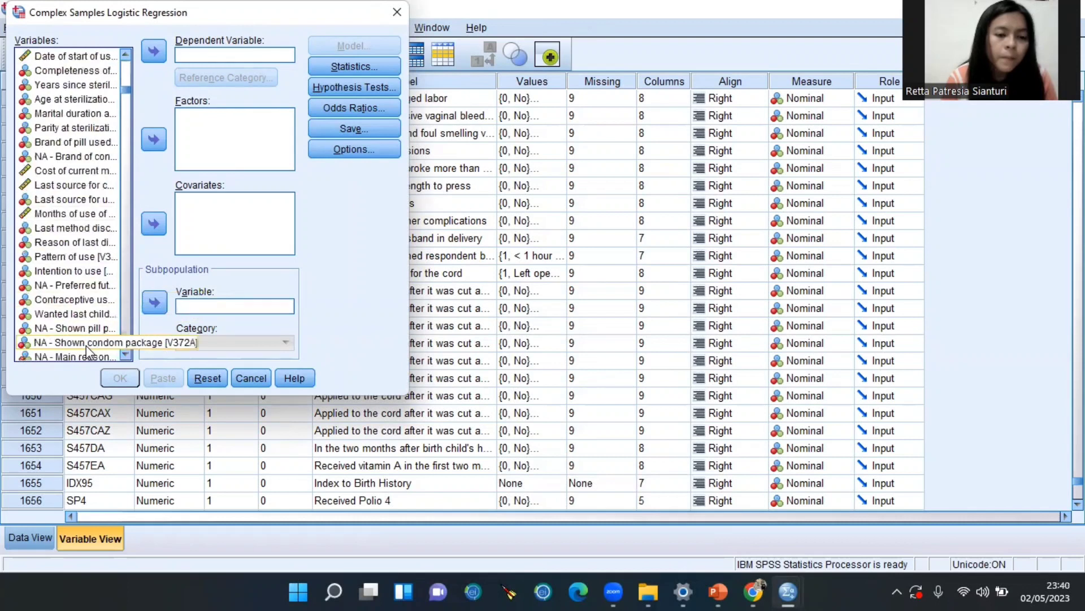
Set Contraceptive use and intention [V364] as the dependent variable
{"action": "left_click", "coordinate": [91, 299]}
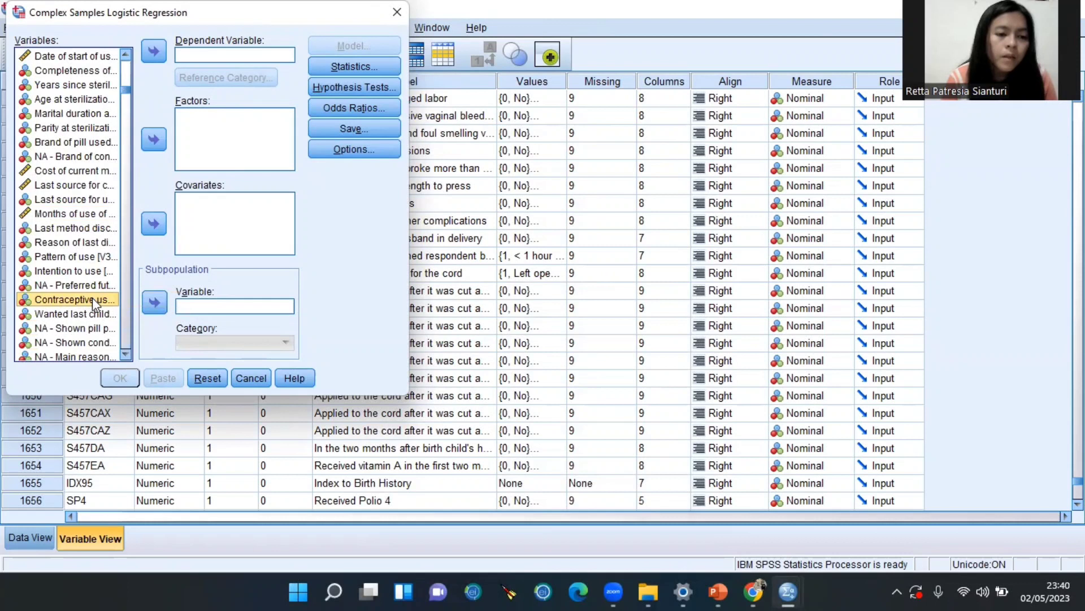
{"action": "left_click", "coordinate": [153, 52]}
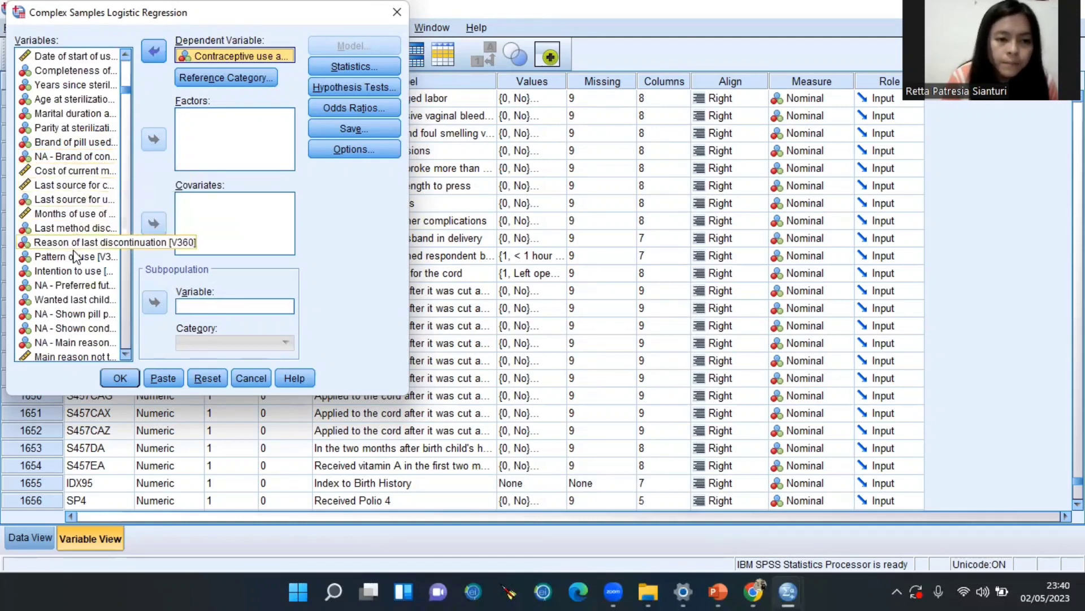
{"action": "scroll", "coordinate": [74, 318], "scroll_direction": "down", "scroll_amount": 5}
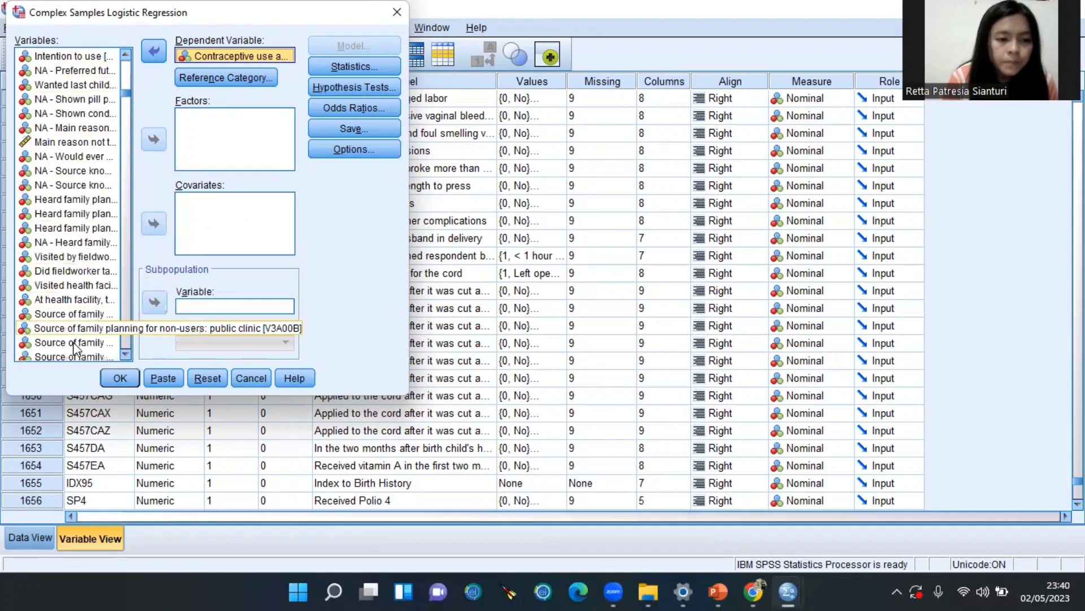
{"action": "scroll", "coordinate": [74, 352], "scroll_direction": "down", "scroll_amount": 6}
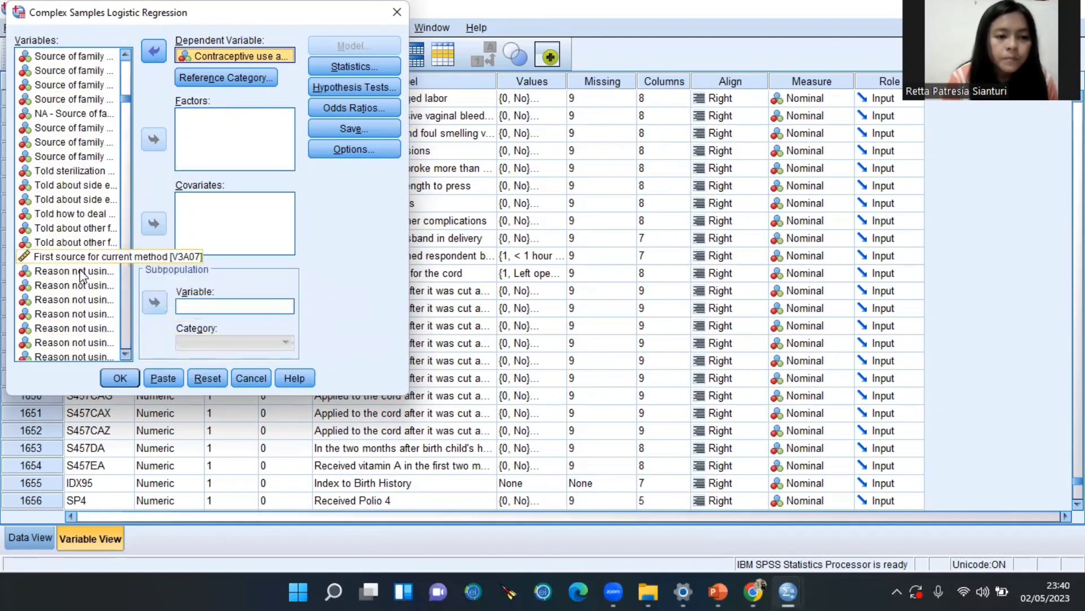
{"action": "scroll", "coordinate": [82, 288], "scroll_direction": "down", "scroll_amount": 6}
{"action": "scroll", "coordinate": [81, 287], "scroll_direction": "up", "scroll_amount": 6}
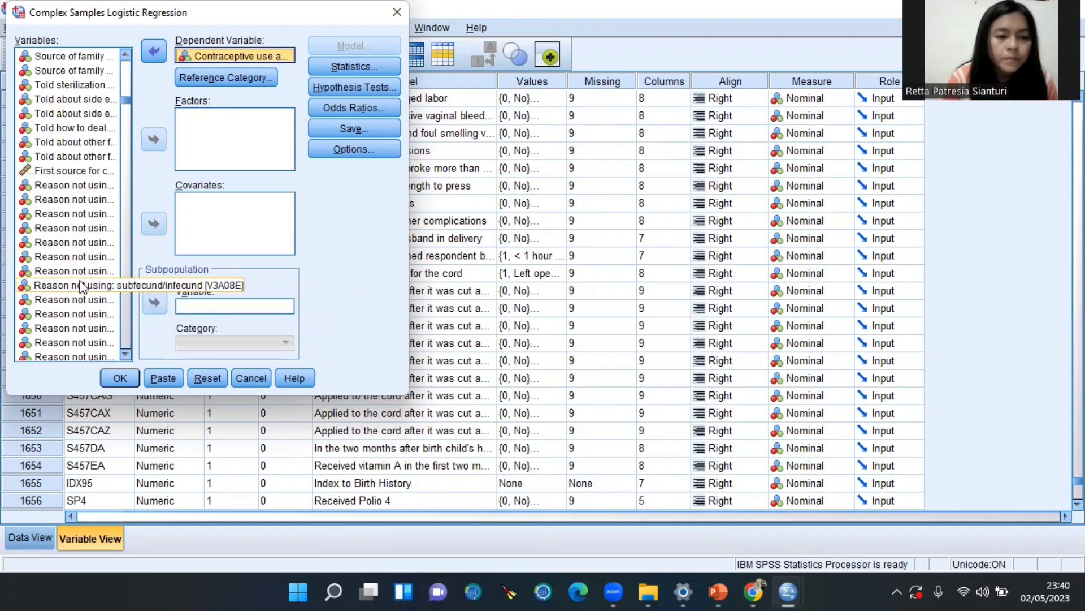
{"action": "scroll", "coordinate": [80, 287], "scroll_direction": "down", "scroll_amount": 6}
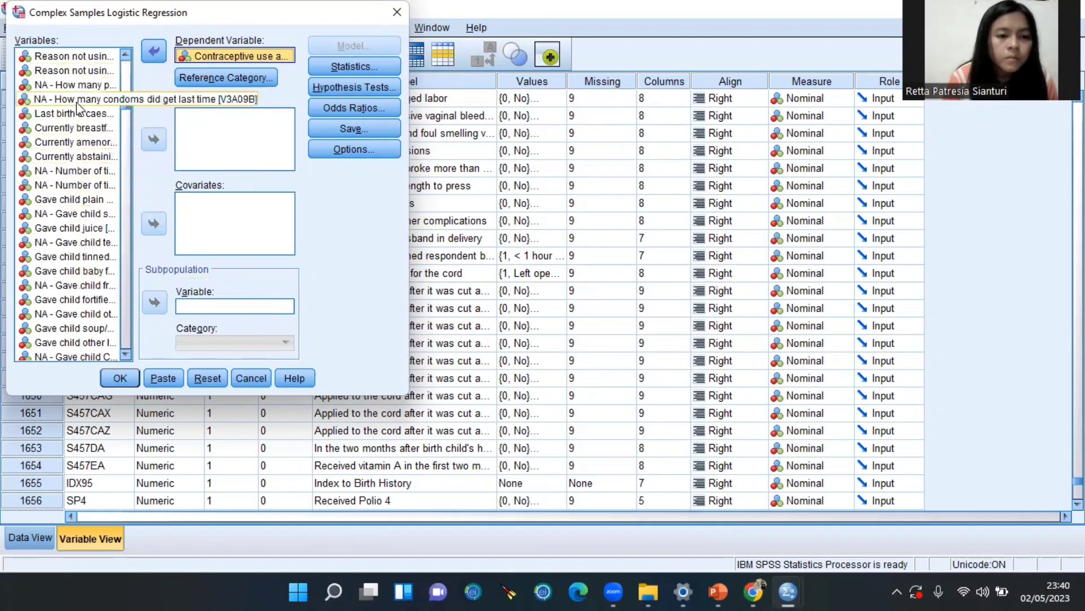
{"action": "scroll", "coordinate": [80, 93], "scroll_direction": "up", "scroll_amount": 6}
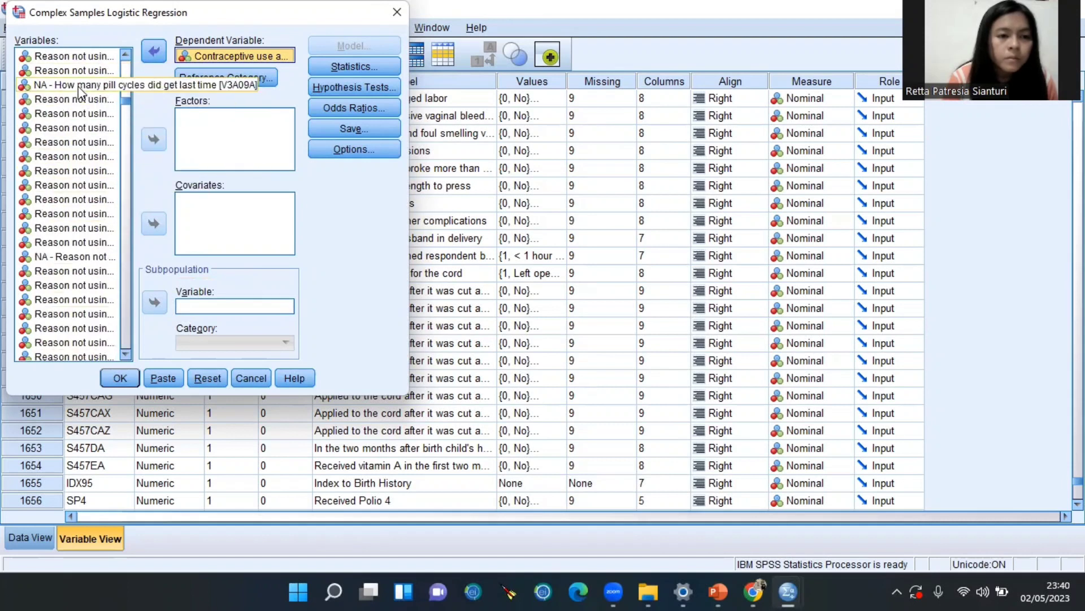
{"action": "scroll", "coordinate": [80, 92], "scroll_direction": "up", "scroll_amount": 4}
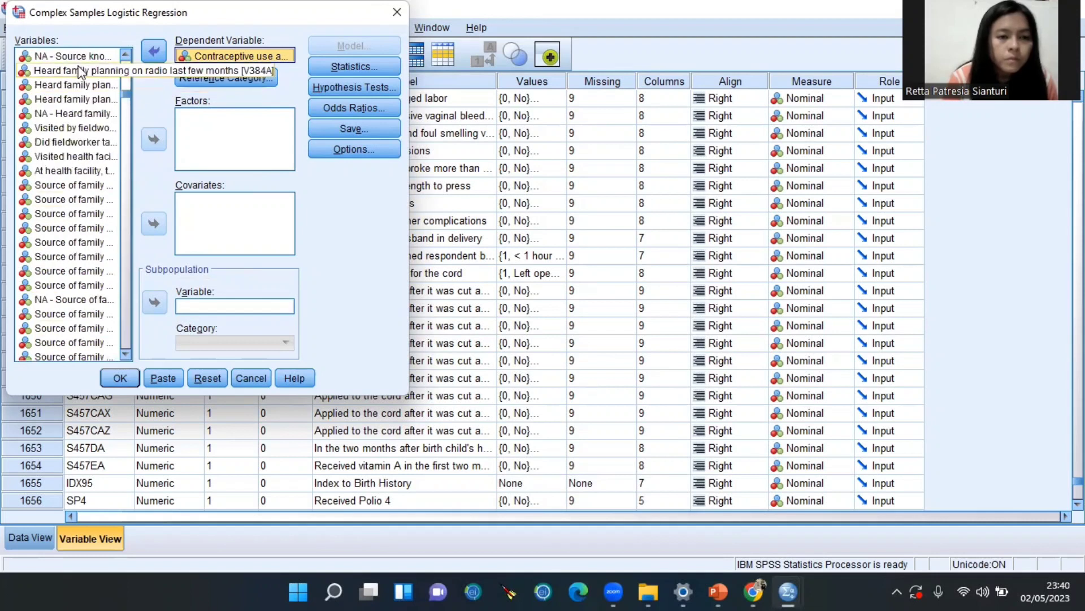
Add radio (V384A) and newspaper/magazine (V384C) family-planning exposure as factors
{"action": "left_click", "coordinate": [80, 71]}
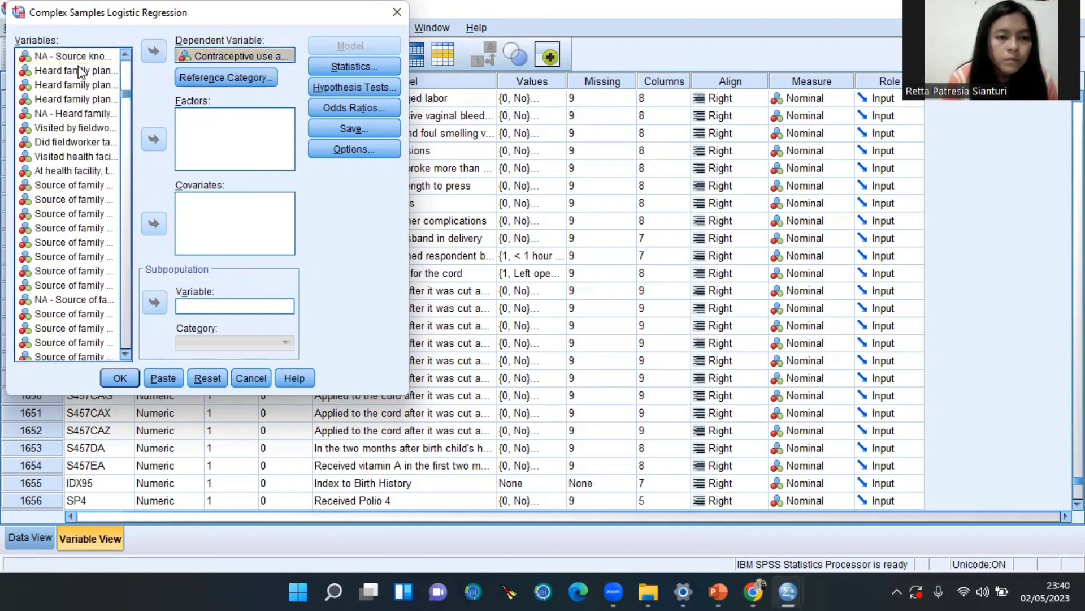
{"action": "left_click", "coordinate": [155, 140]}
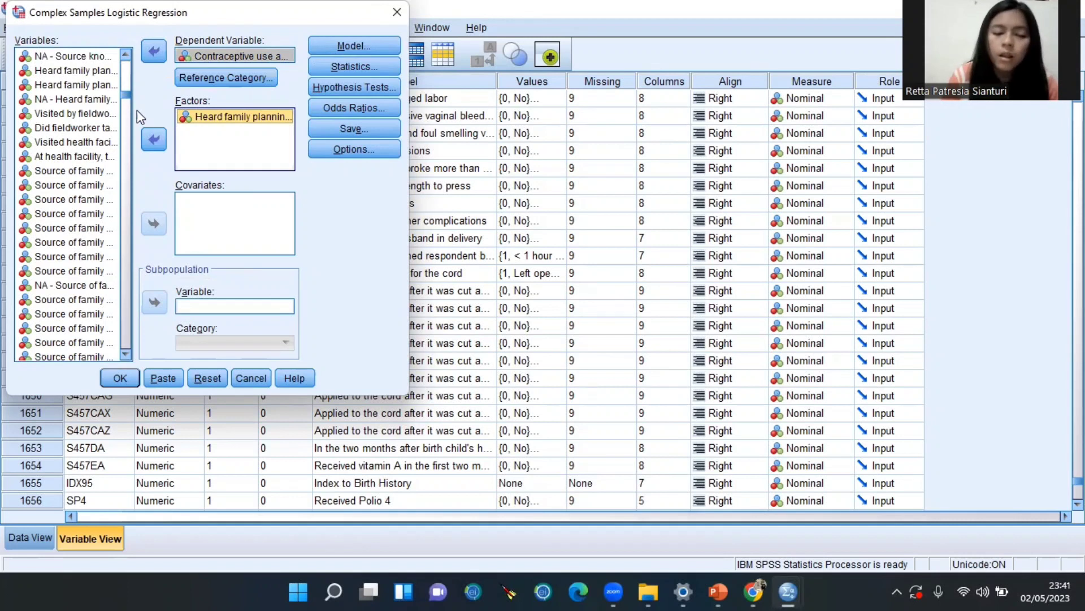
{"action": "left_click", "coordinate": [92, 87]}
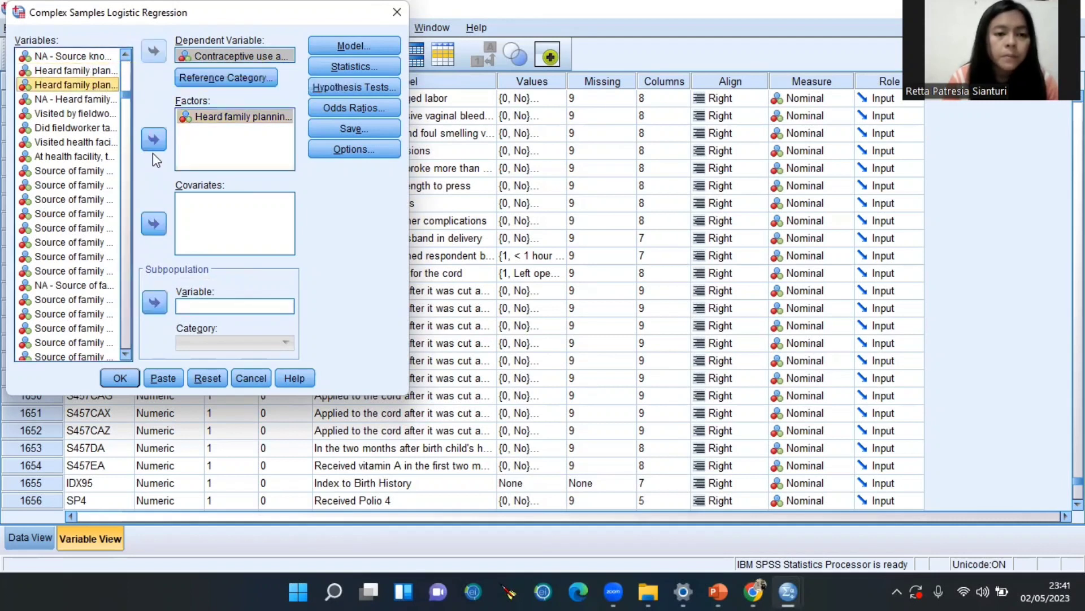
{"action": "left_click", "coordinate": [156, 144]}
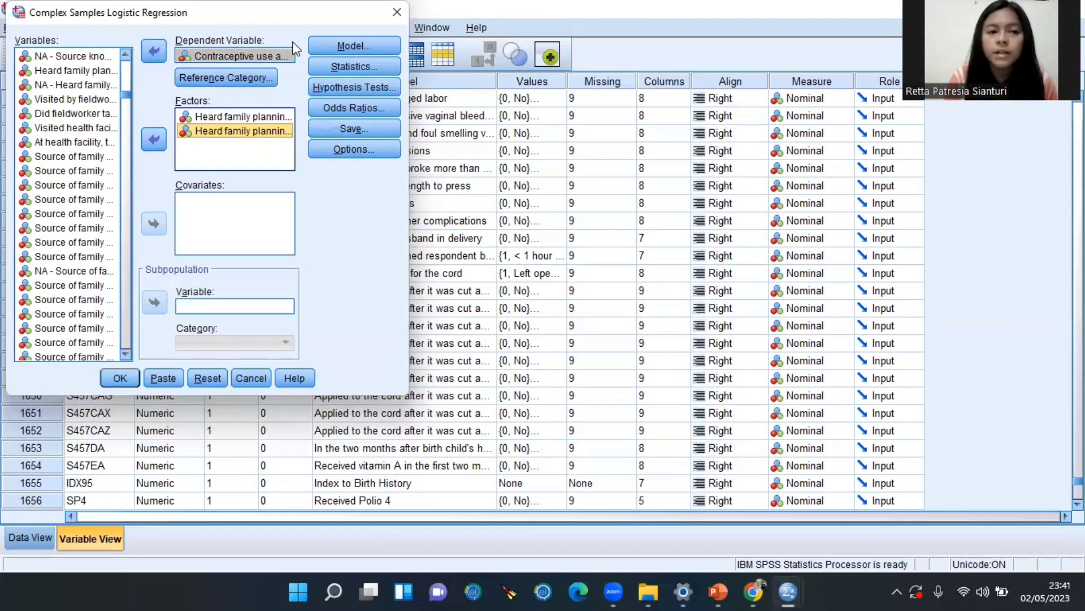
Request estimates, standard errors and confidence intervals, then run the logistic regression
{"action": "left_click", "coordinate": [341, 70]}
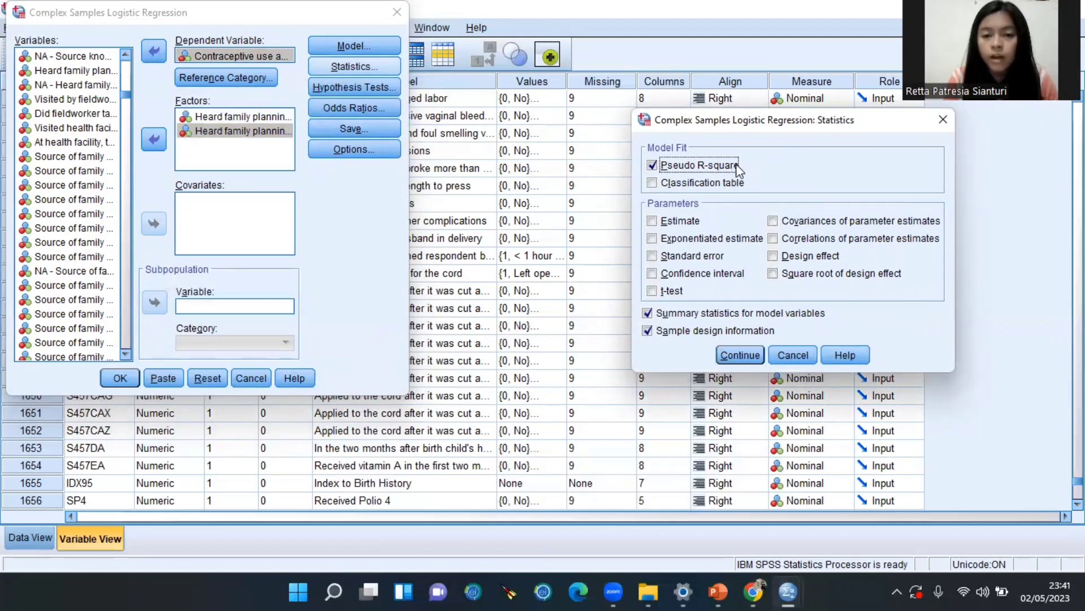
{"action": "left_click", "coordinate": [695, 218]}
{"action": "left_click", "coordinate": [685, 258]}
{"action": "left_click", "coordinate": [685, 277]}
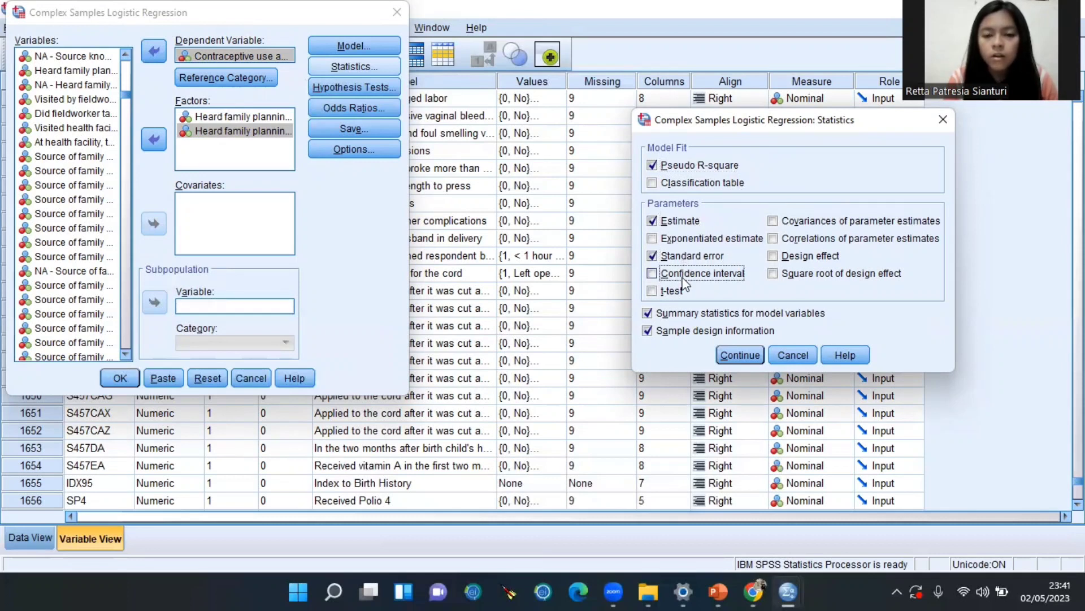
{"action": "left_click", "coordinate": [737, 355]}
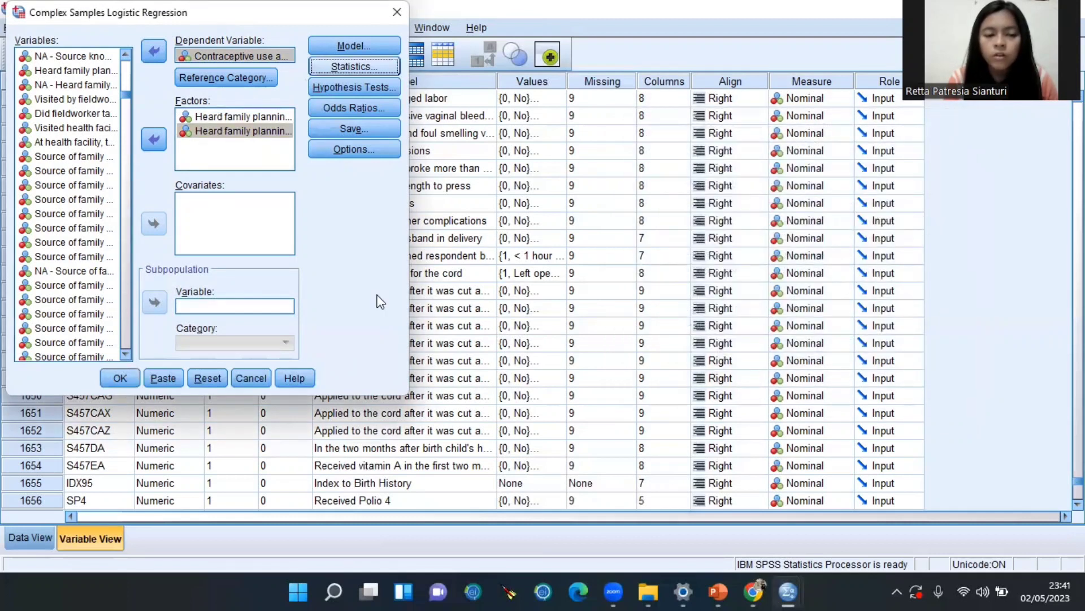
{"action": "left_click", "coordinate": [134, 383]}
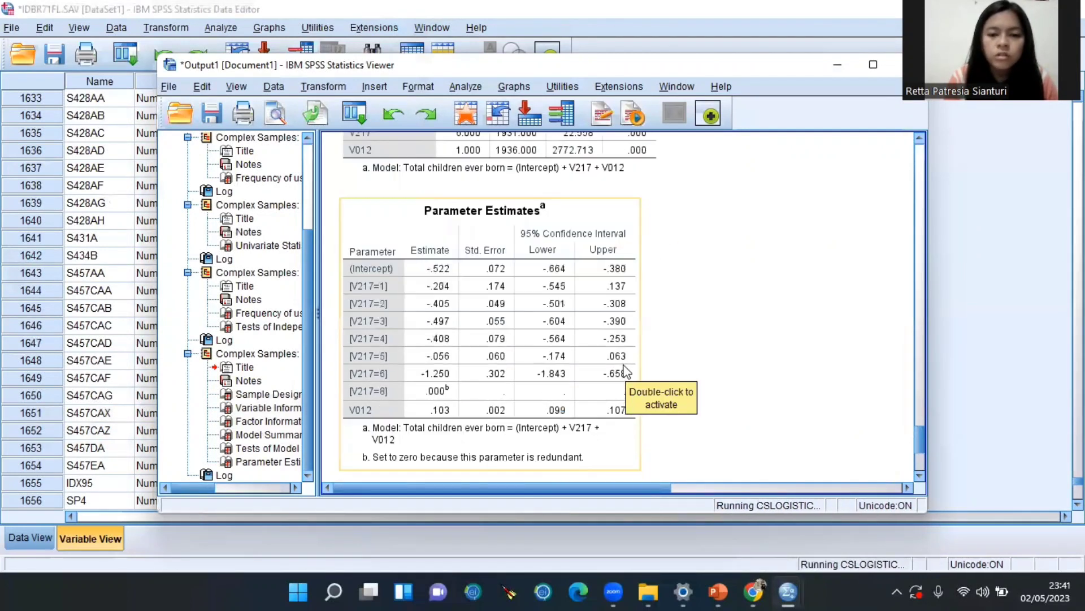
Review the Pseudo R Squares table (McFadden .001), then bring up PowerPoint slide 13 interpreting it
{"action": "scroll", "coordinate": [616, 358], "scroll_direction": "up", "scroll_amount": 2}
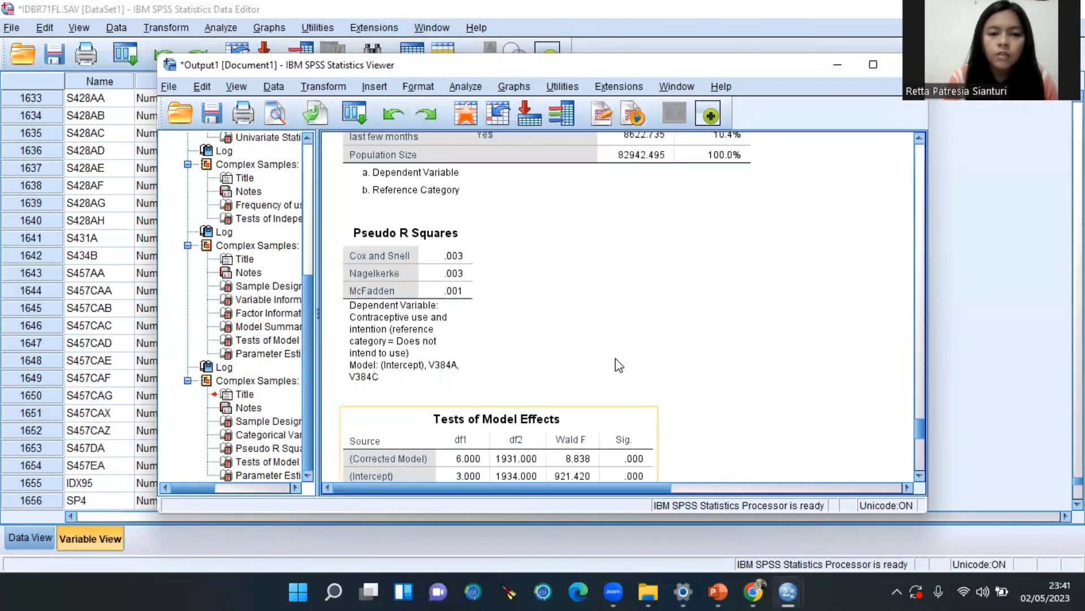
{"action": "scroll", "coordinate": [616, 358], "scroll_direction": "down", "scroll_amount": 1}
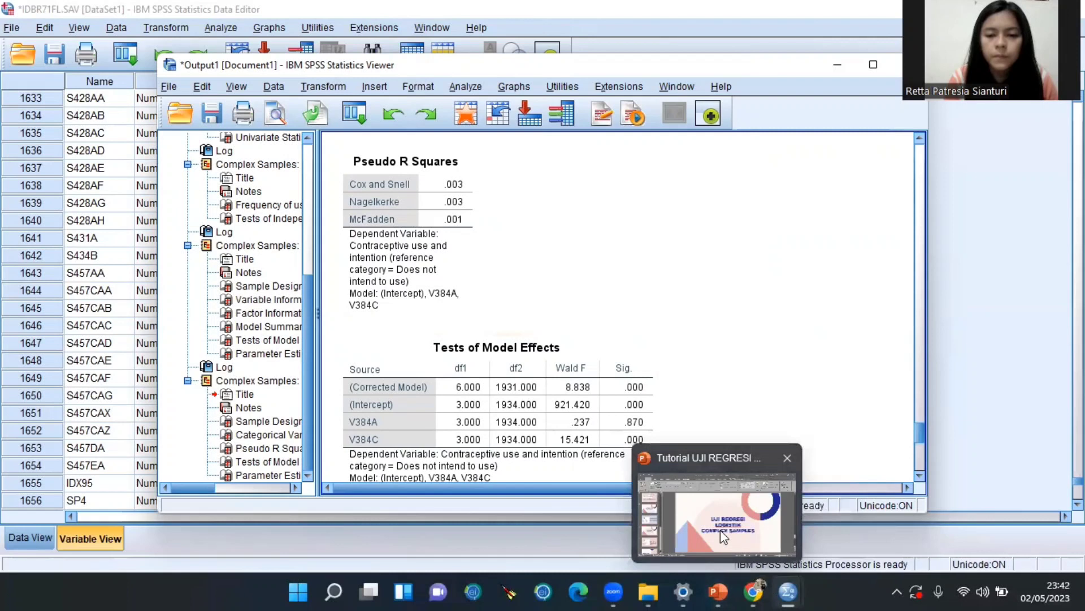
{"action": "left_click", "coordinate": [718, 591]}
{"action": "scroll", "coordinate": [643, 431], "scroll_direction": "down", "scroll_amount": 1}
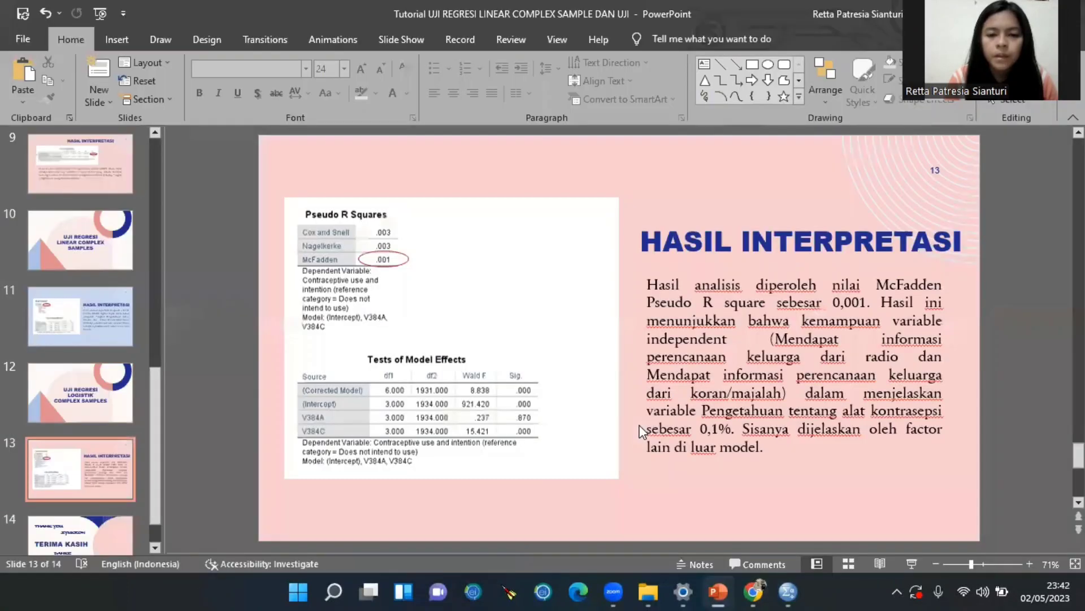